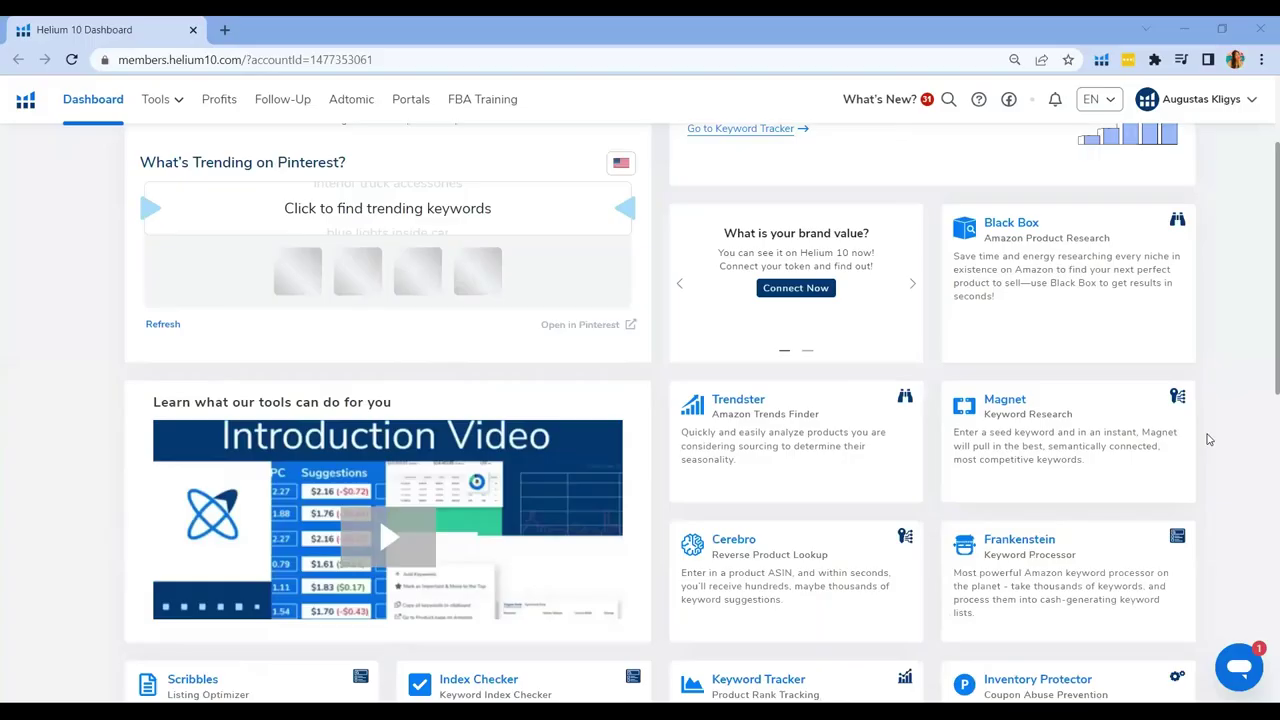
- From the Dashboard, open Black Box product research and look over its empty advanced filters
scroll(1208, 440, up, 2)
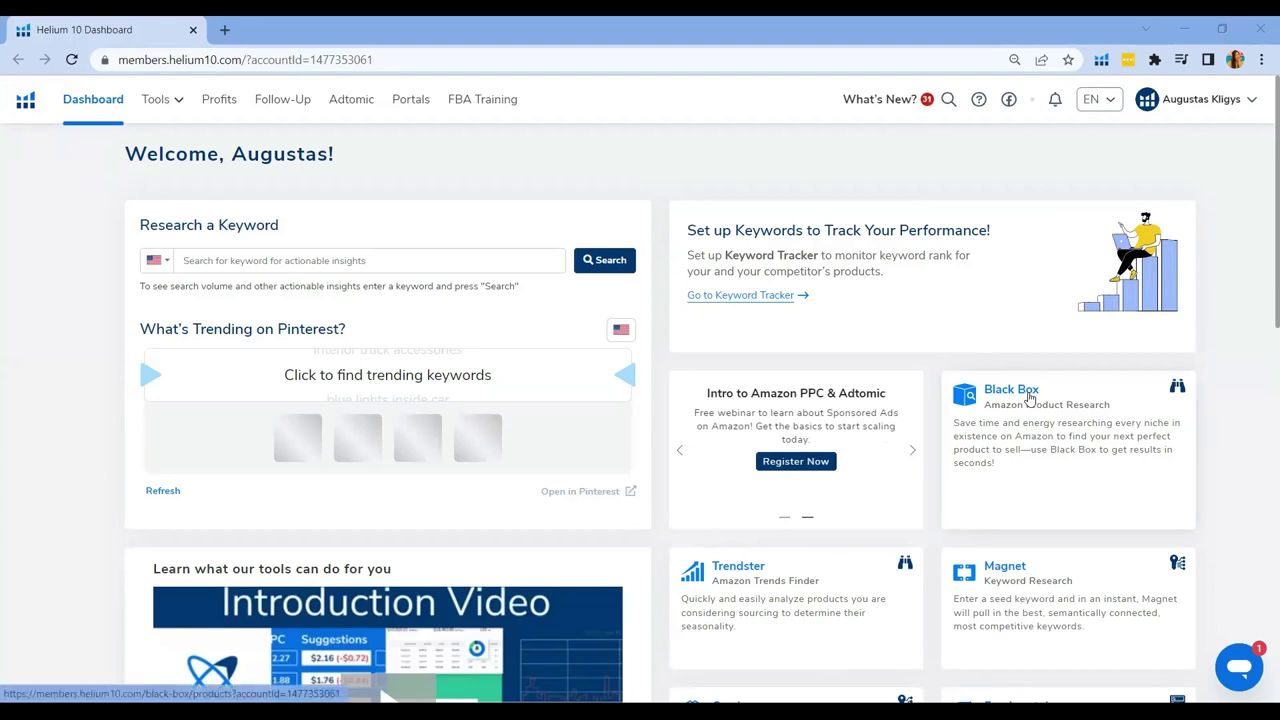
click(1030, 397)
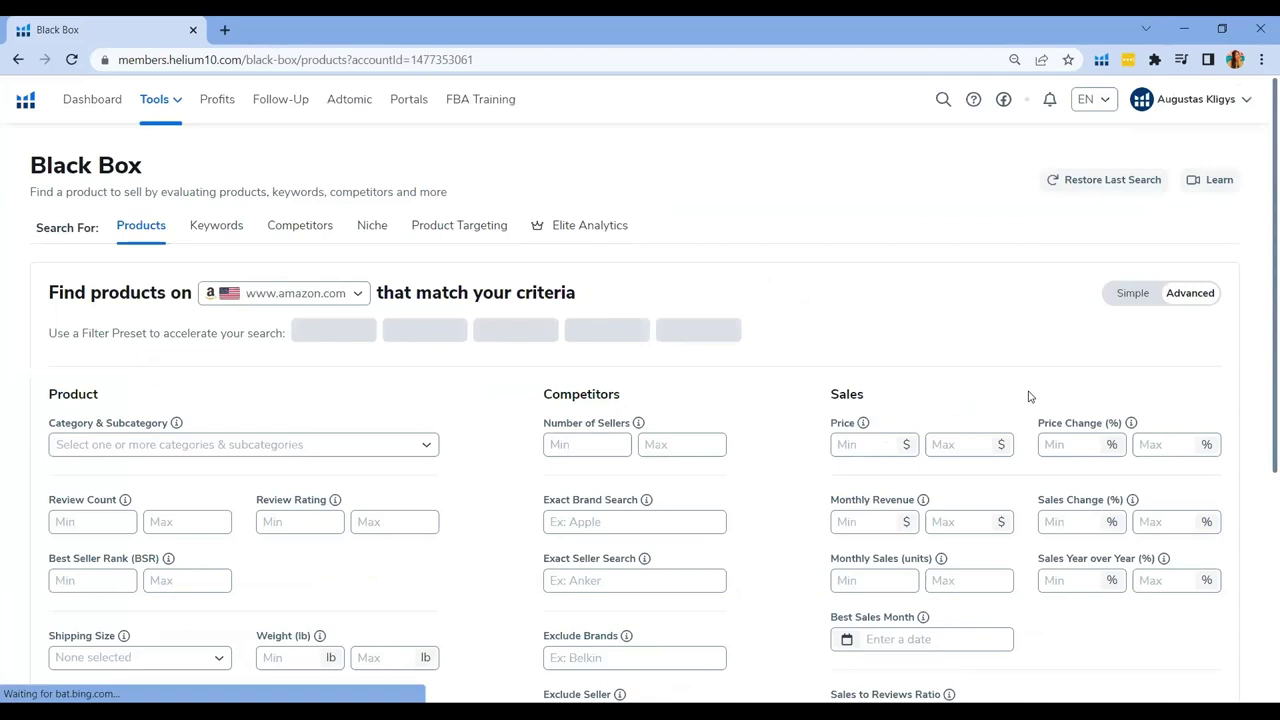
scroll(440, 297, down, 2)
scroll(440, 297, down, 1)
scroll(441, 301, up, 2)
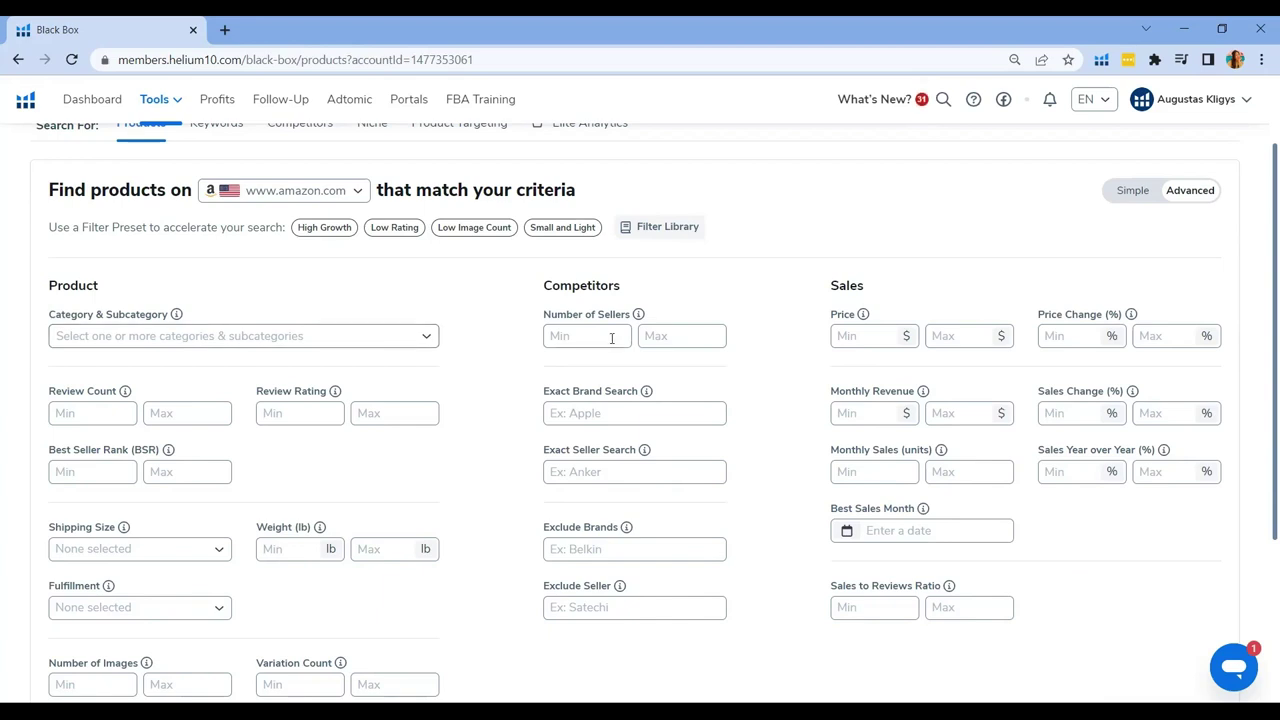
- Set Black Box filters to Price Min 20, Review Count Max 1000 and Monthly Revenue Min 5000
click(869, 341)
text(20)
click(118, 416)
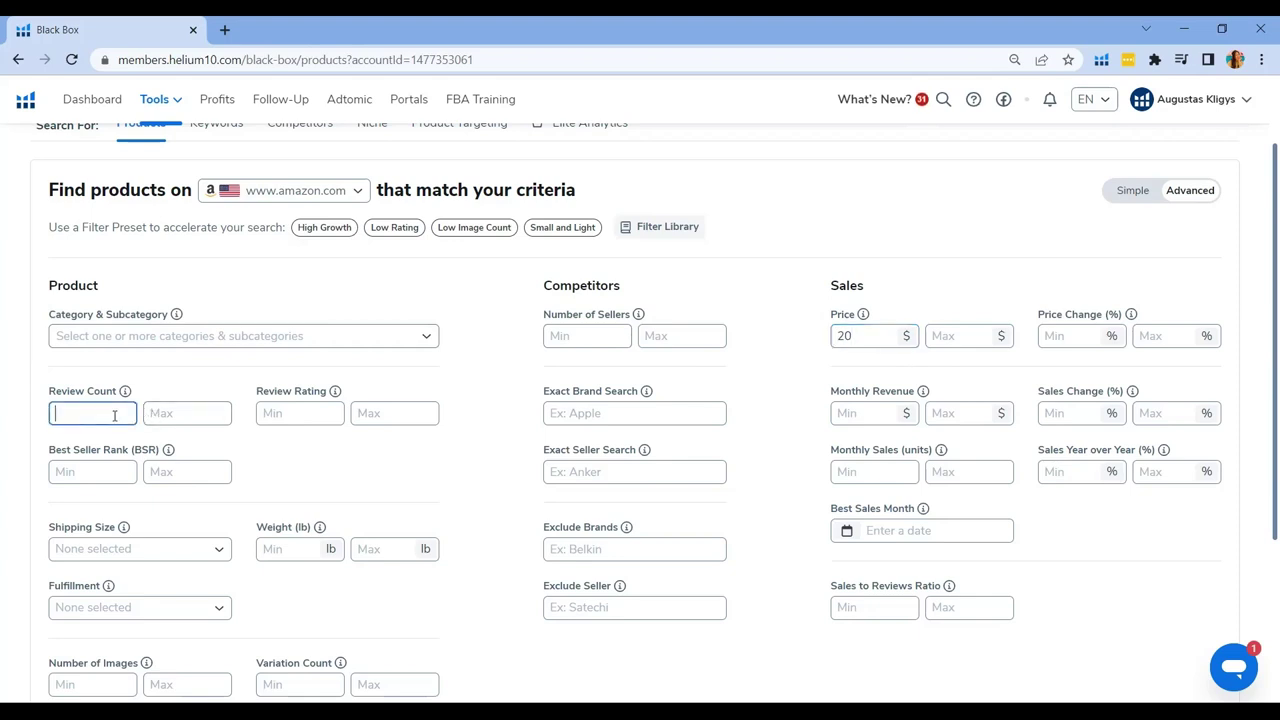
click(170, 413)
text(1000)
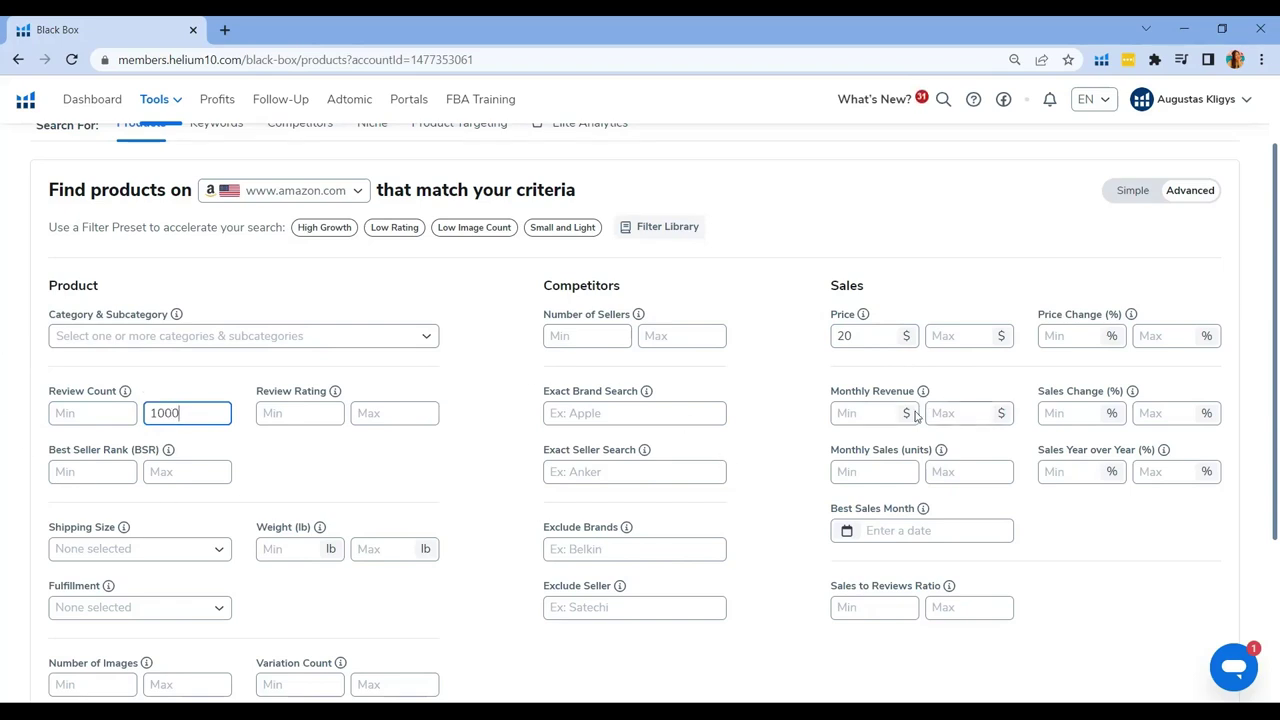
click(884, 410)
text(5000)
- Add Weight Max 3 and Small Standard-Size shipping, then run the product search
scroll(401, 380, down, 2)
click(401, 382)
text(3)
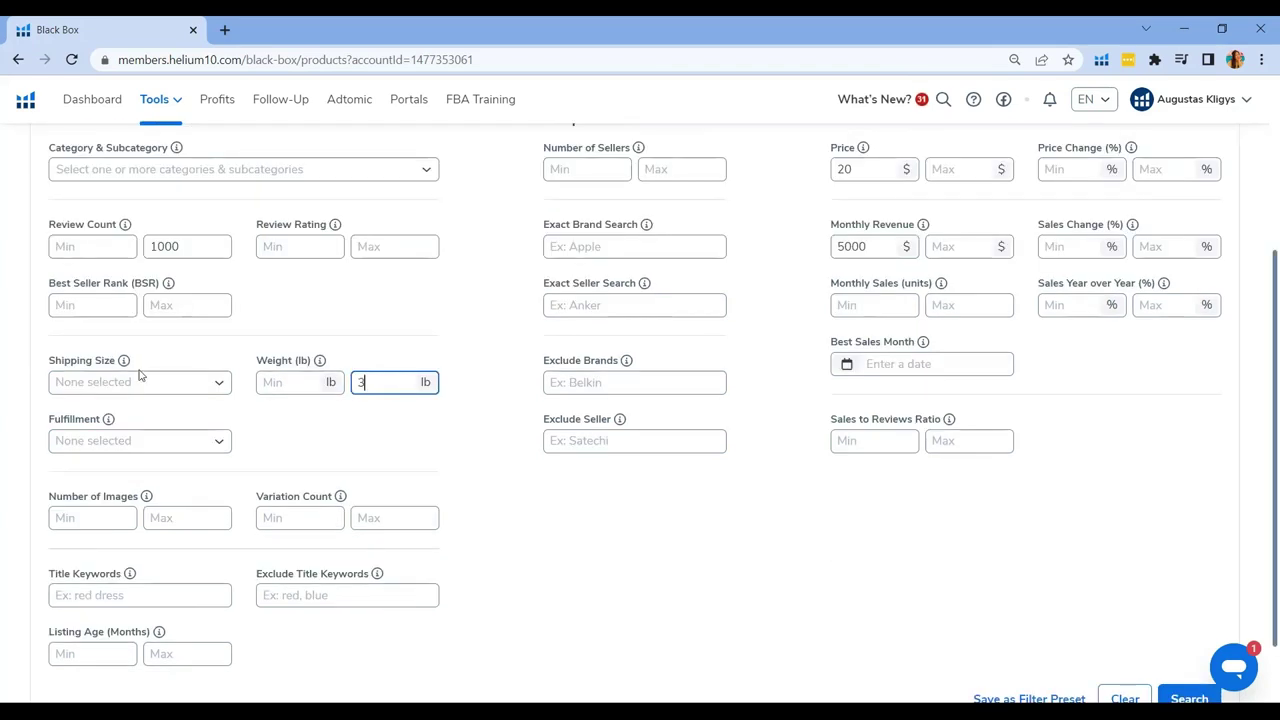
click(141, 380)
click(142, 421)
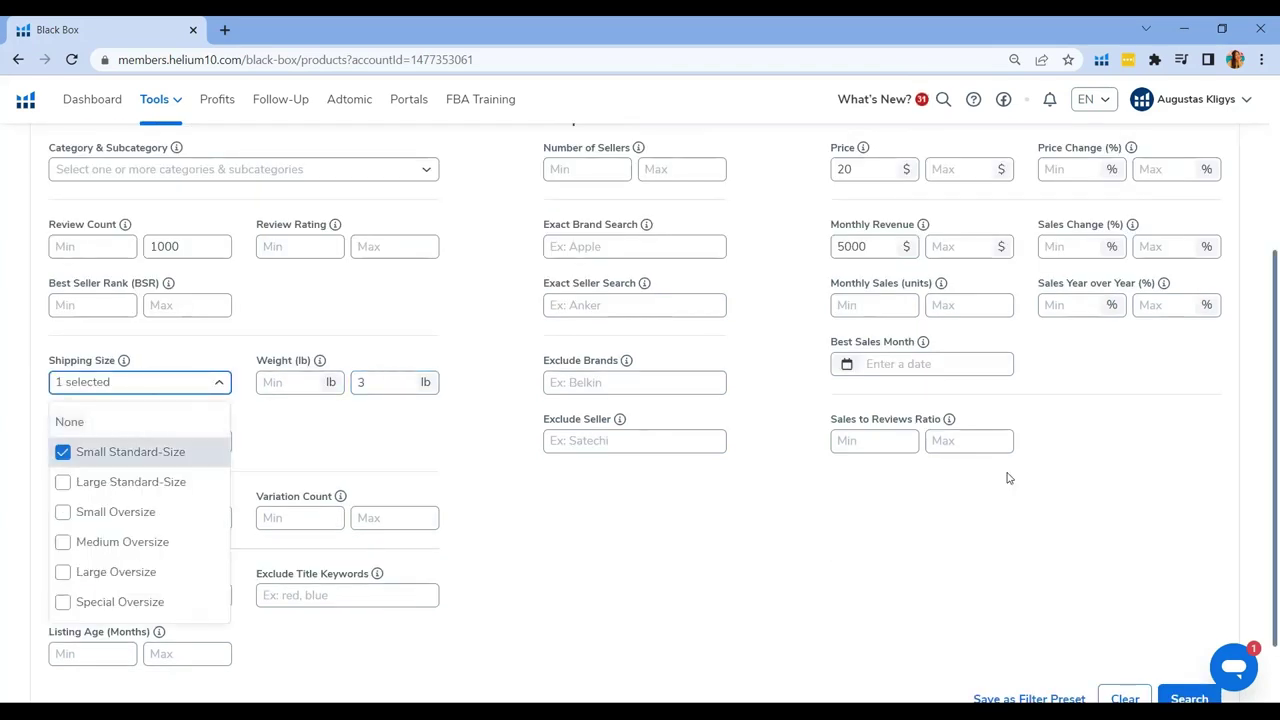
click(1107, 461)
scroll(1107, 461, down, 2)
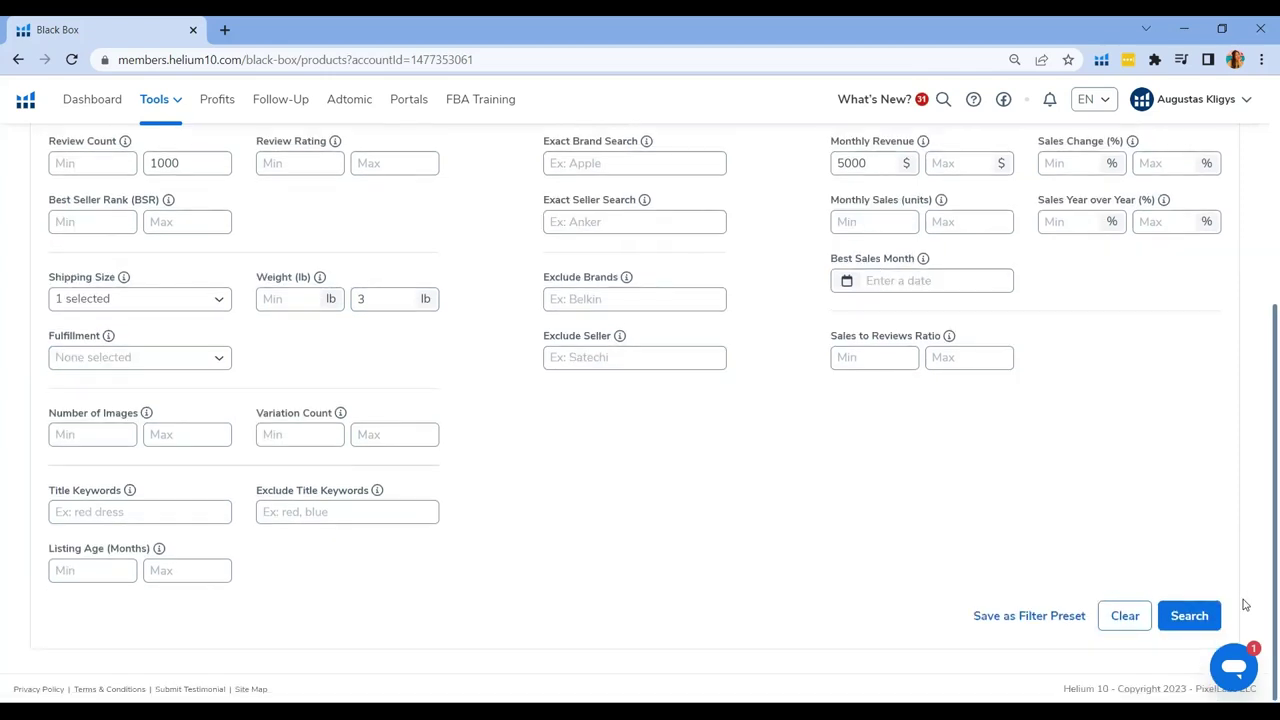
click(1189, 615)
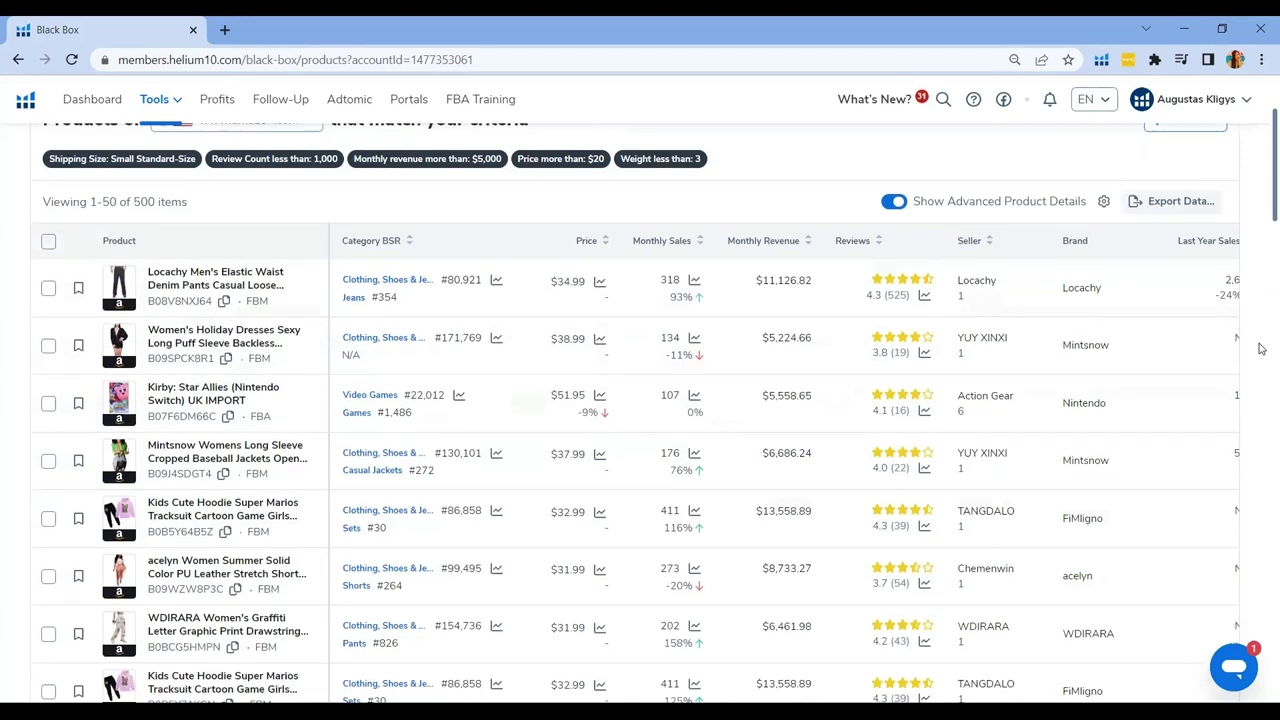
- Scroll the results and inspect the orange Garmin watch band's price, monthly revenue and review count
scroll(1262, 349, down, 1)
scroll(1262, 349, down, 1)
scroll(330, 250, down, 1)
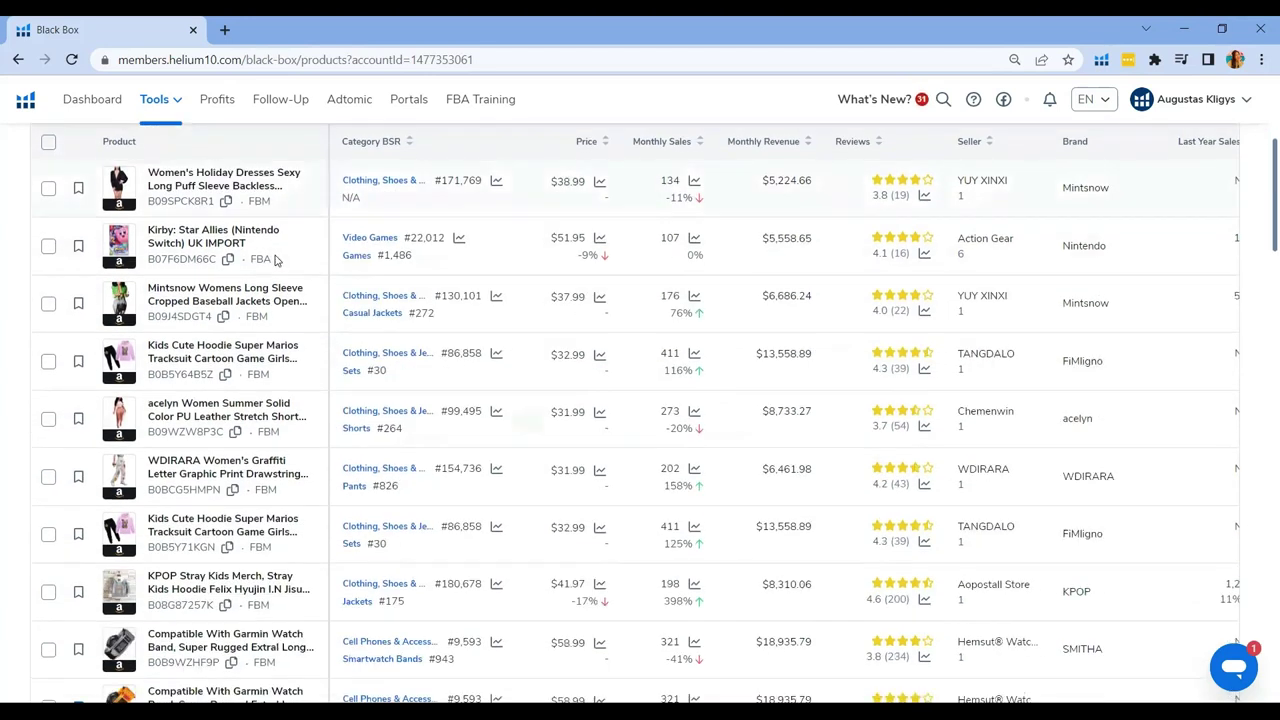
scroll(280, 254, down, 2)
scroll(276, 254, down, 2)
scroll(260, 258, down, 1)
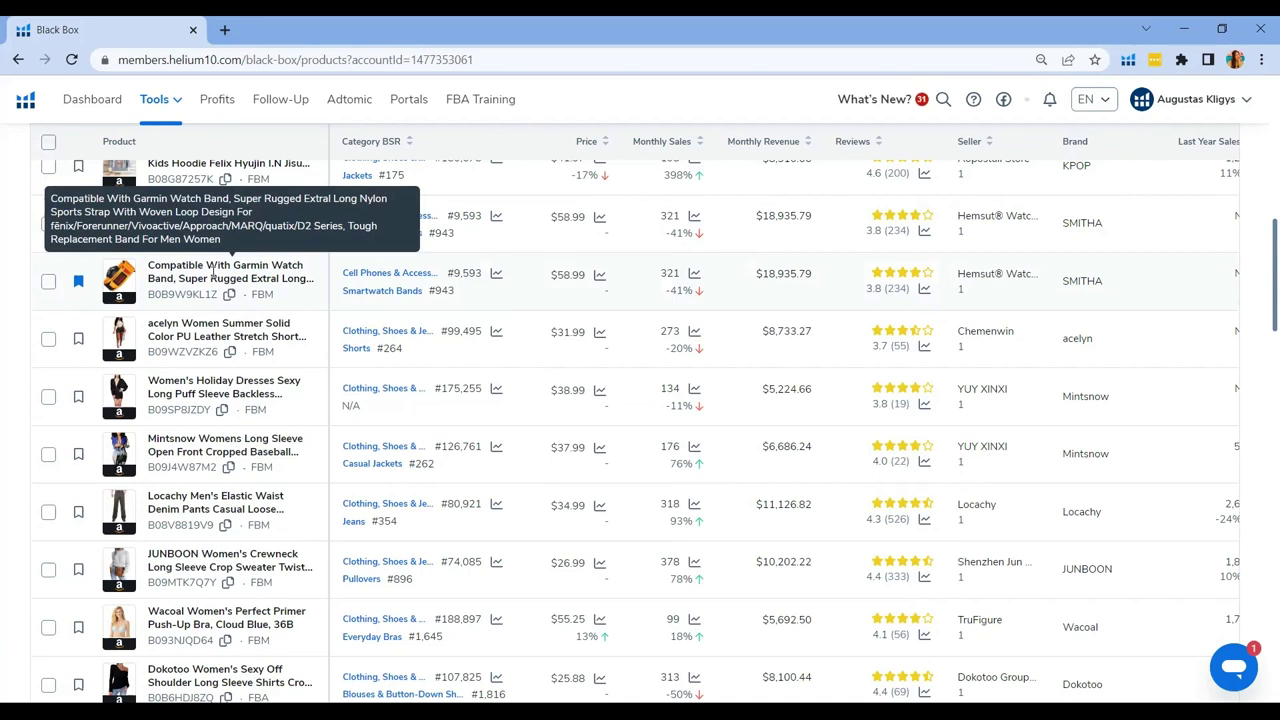
drag(551, 276, 590, 284)
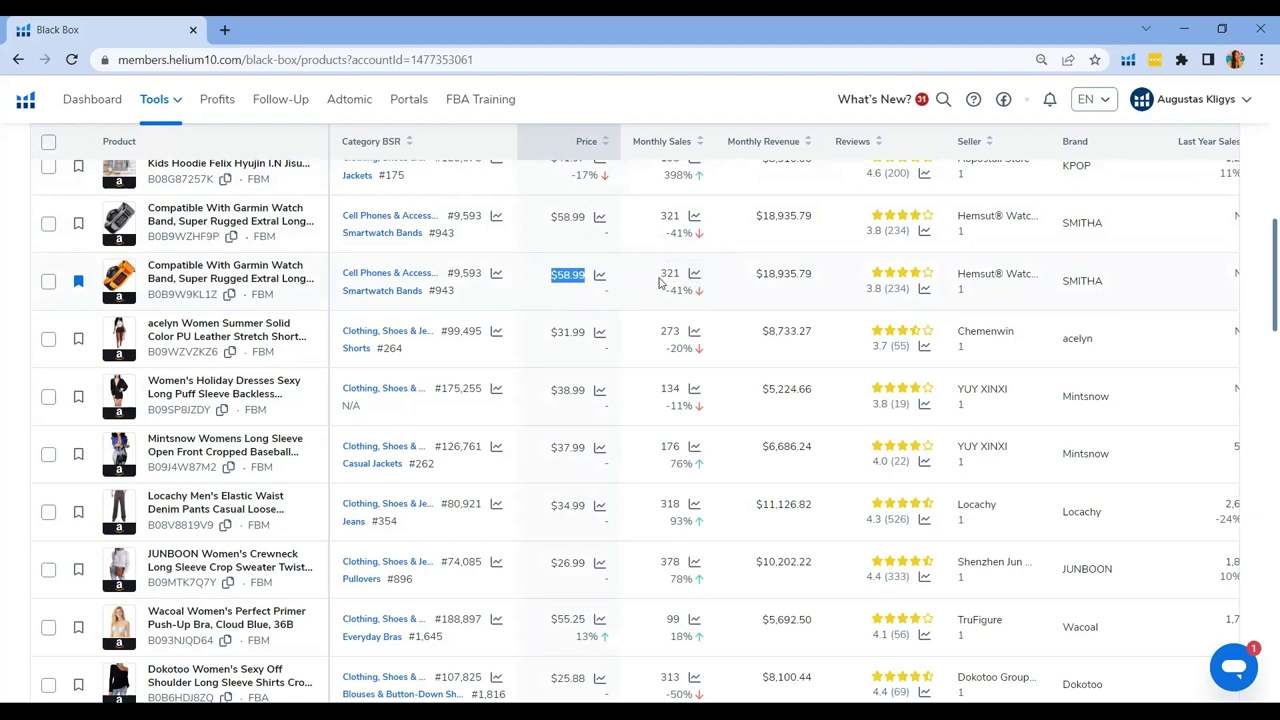
drag(752, 282, 817, 289)
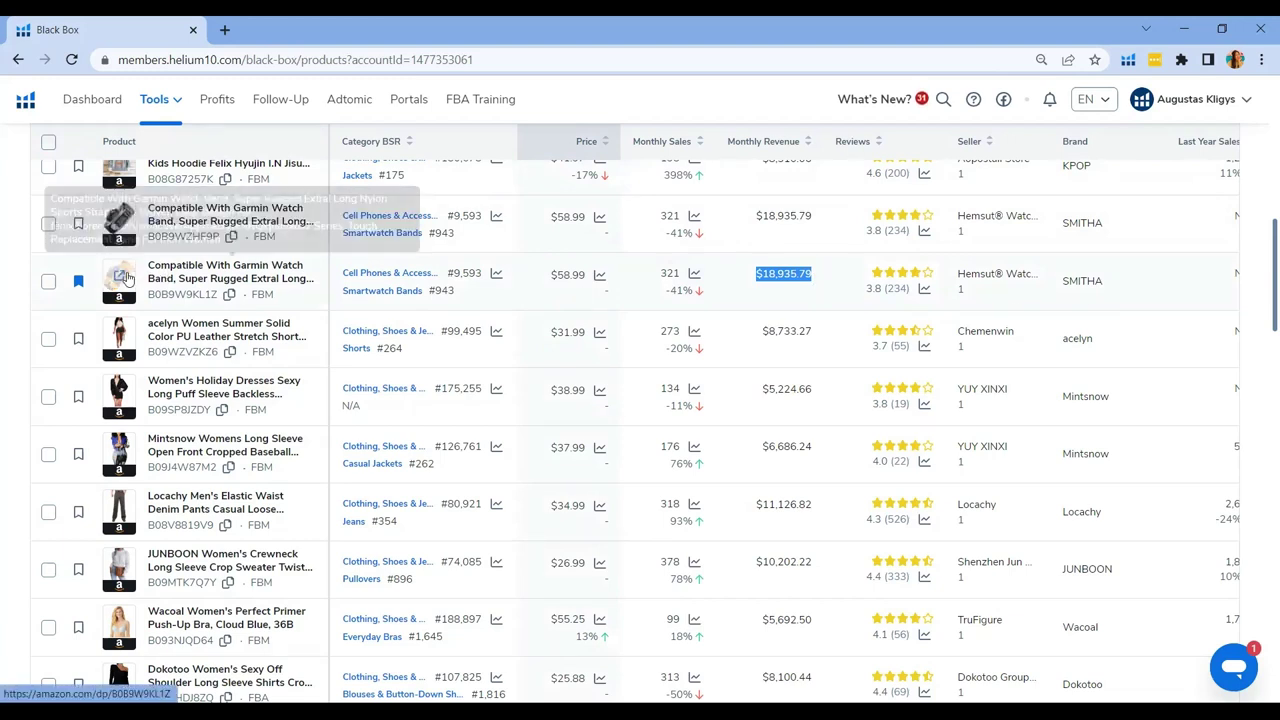
mouse_move(119, 280)
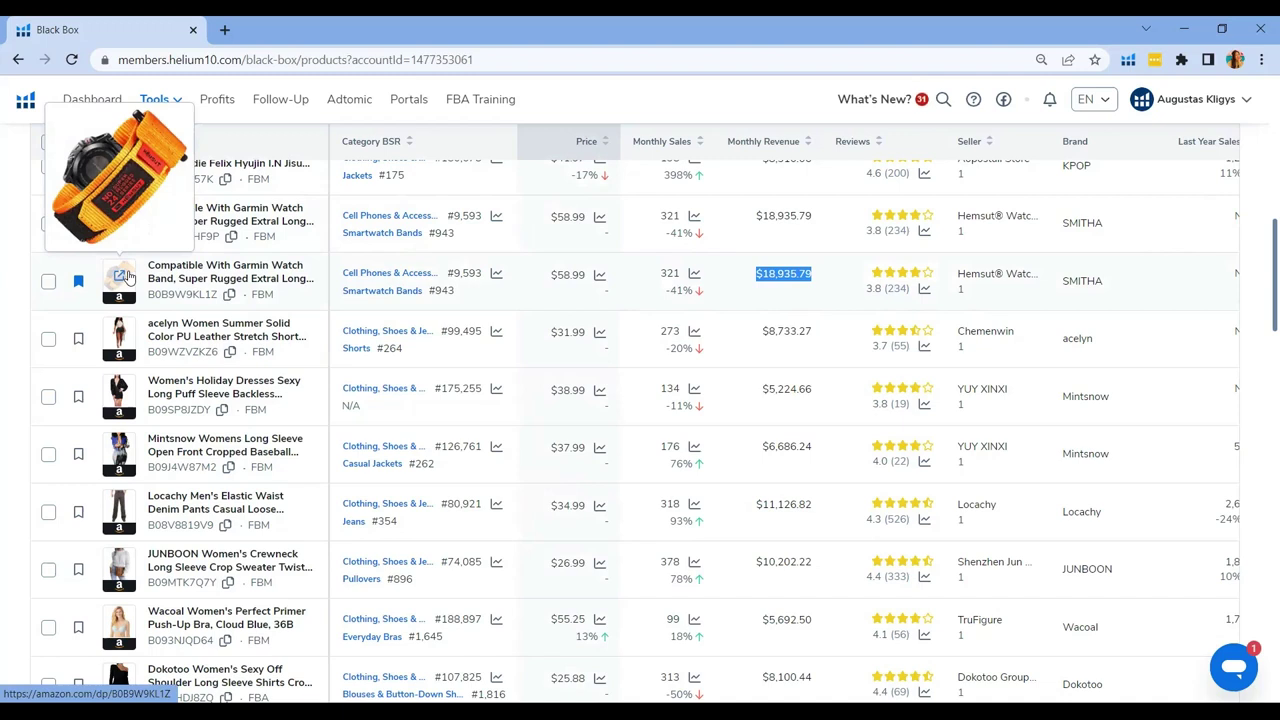
click(901, 287)
double_click(901, 287)
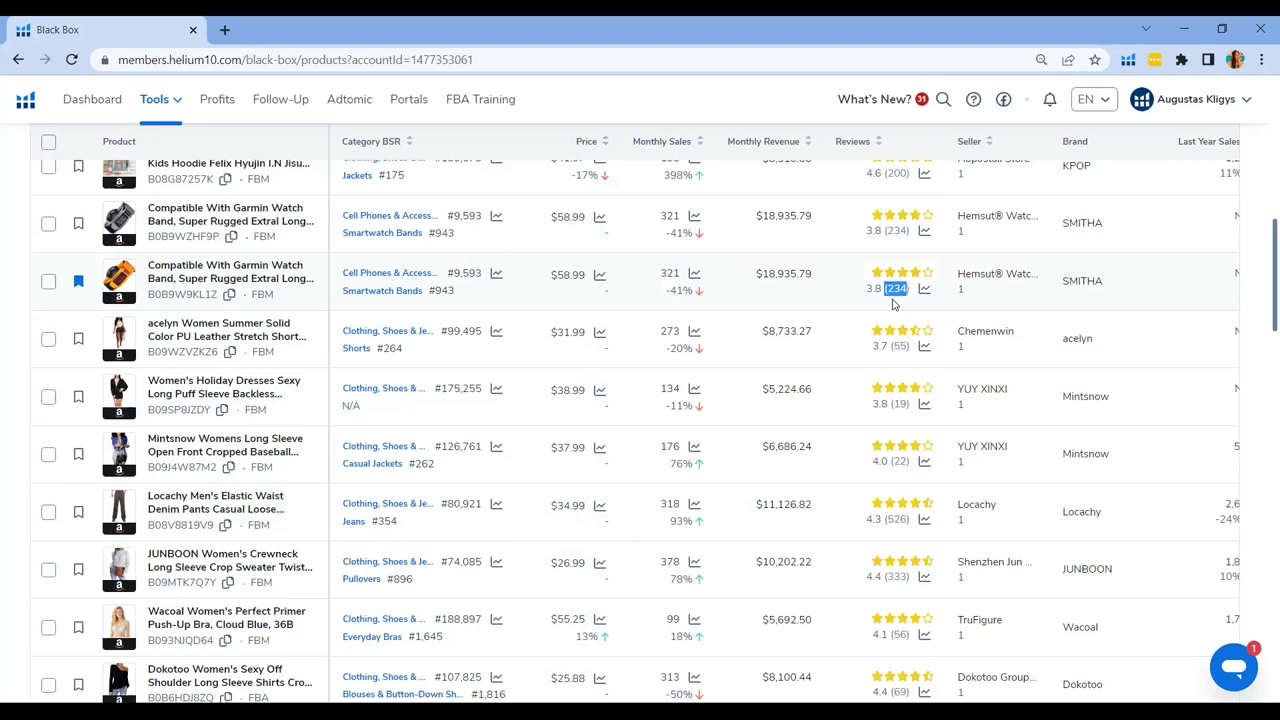
- Scan the band's remaining columns and open its Amazon listing from the product image
scroll(772, 489, right, 8)
scroll(772, 489, up, 1)
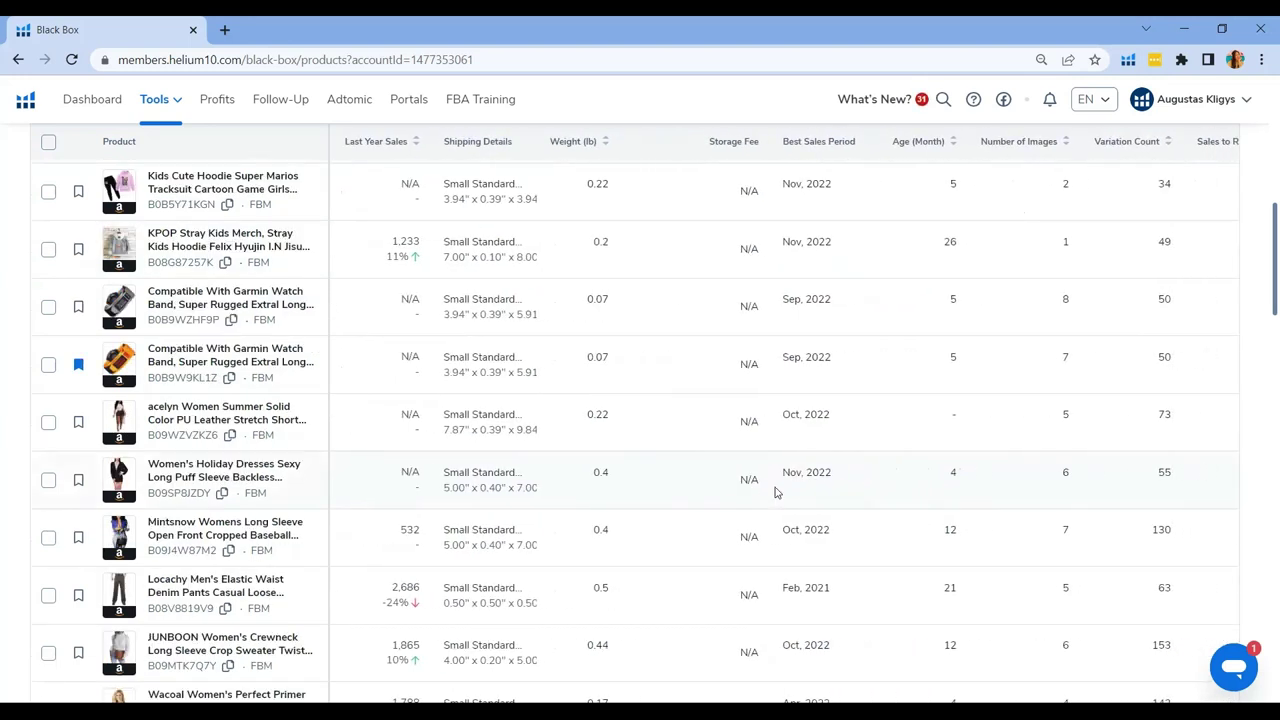
scroll(775, 491, right, 2)
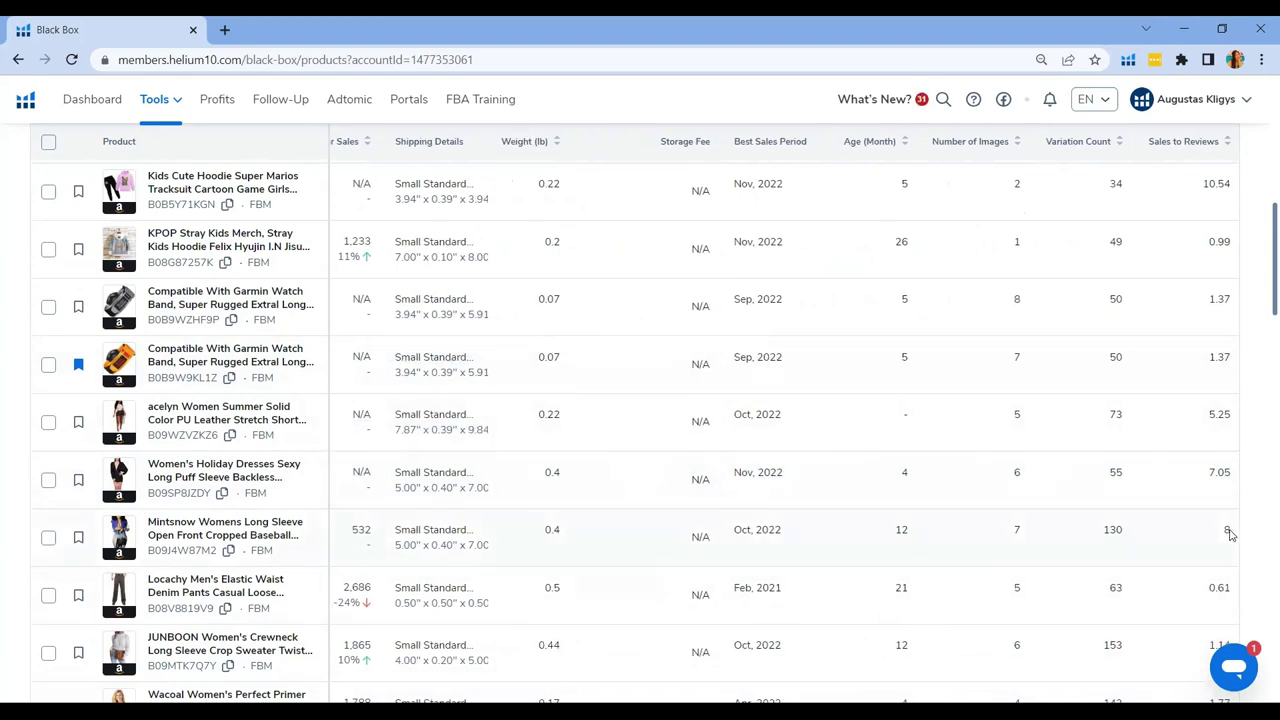
scroll(1230, 535, left, 2)
click(225, 348)
scroll(555, 296, down, 2)
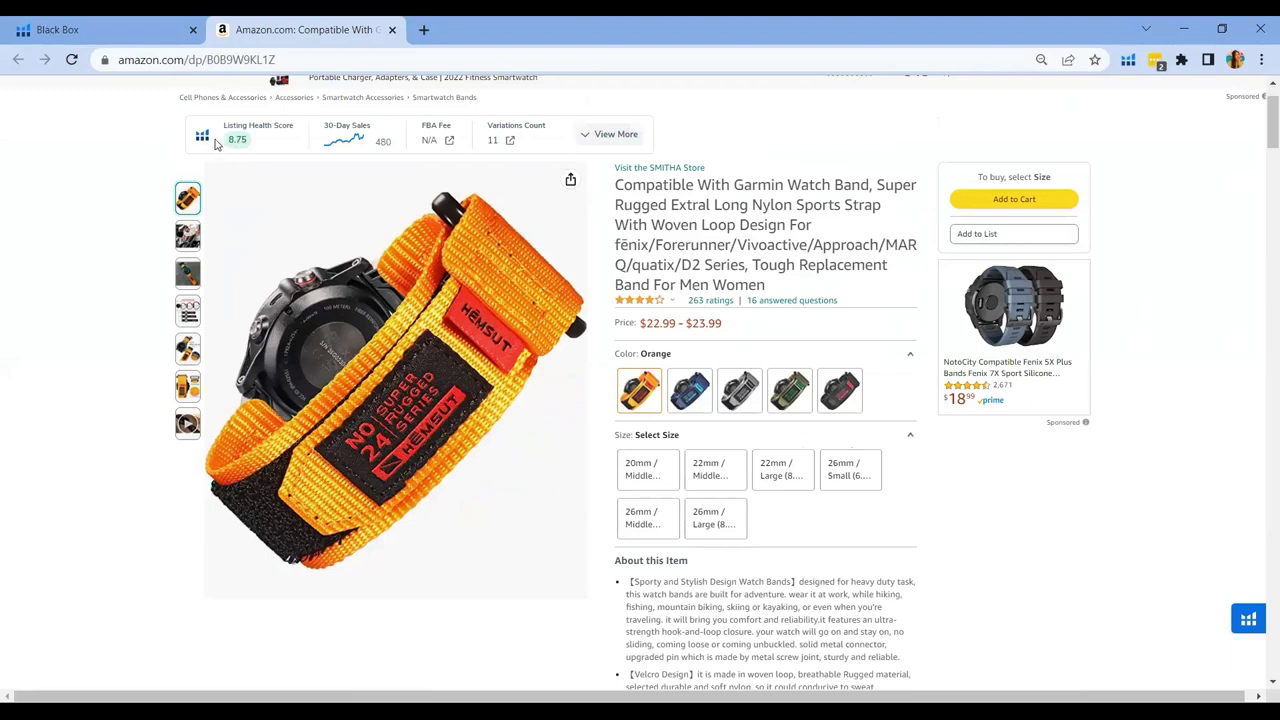
- Expand the watch band's Helium 10 summary, check its price history, and return to Black Box
click(585, 138)
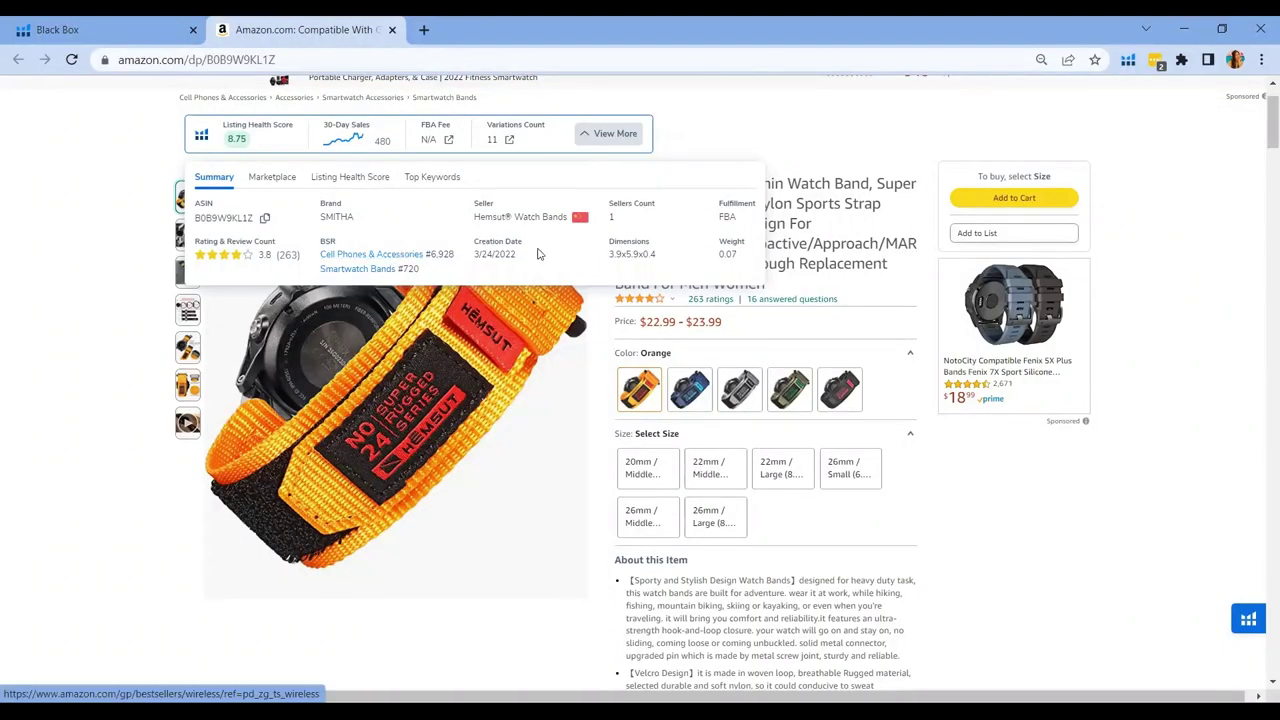
scroll(637, 245, down, 5)
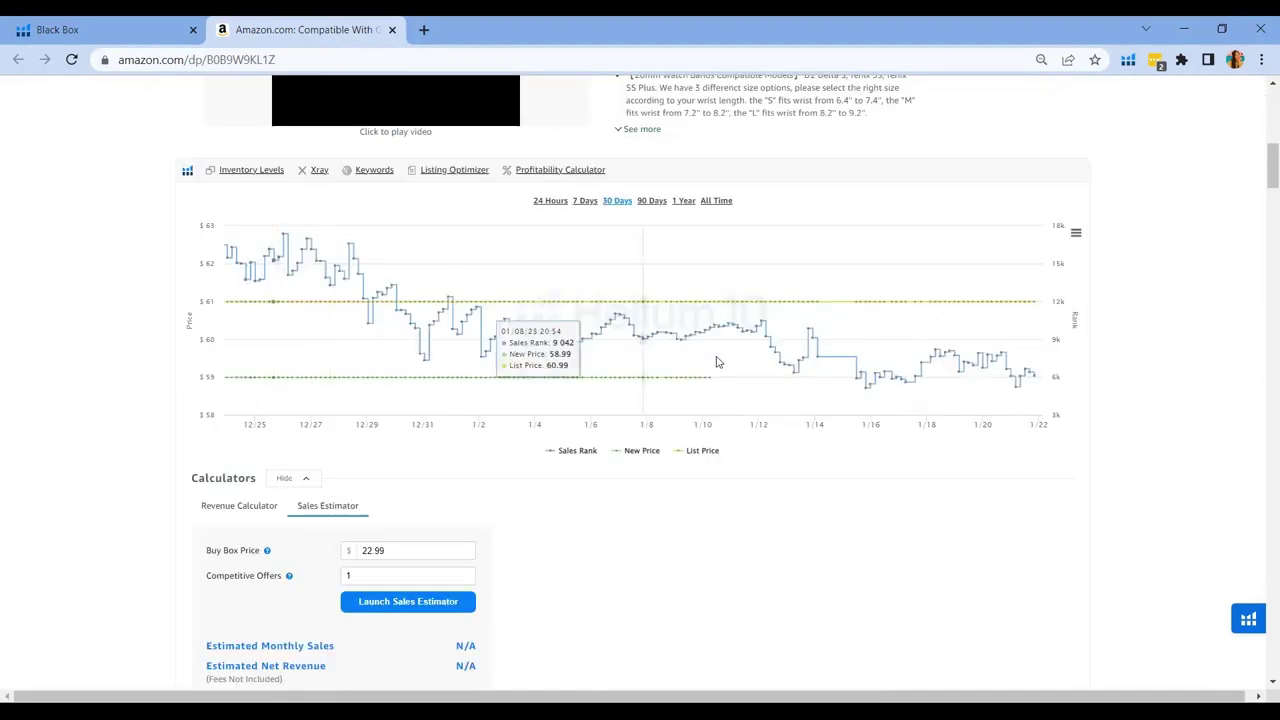
key(ctrl+Tab)
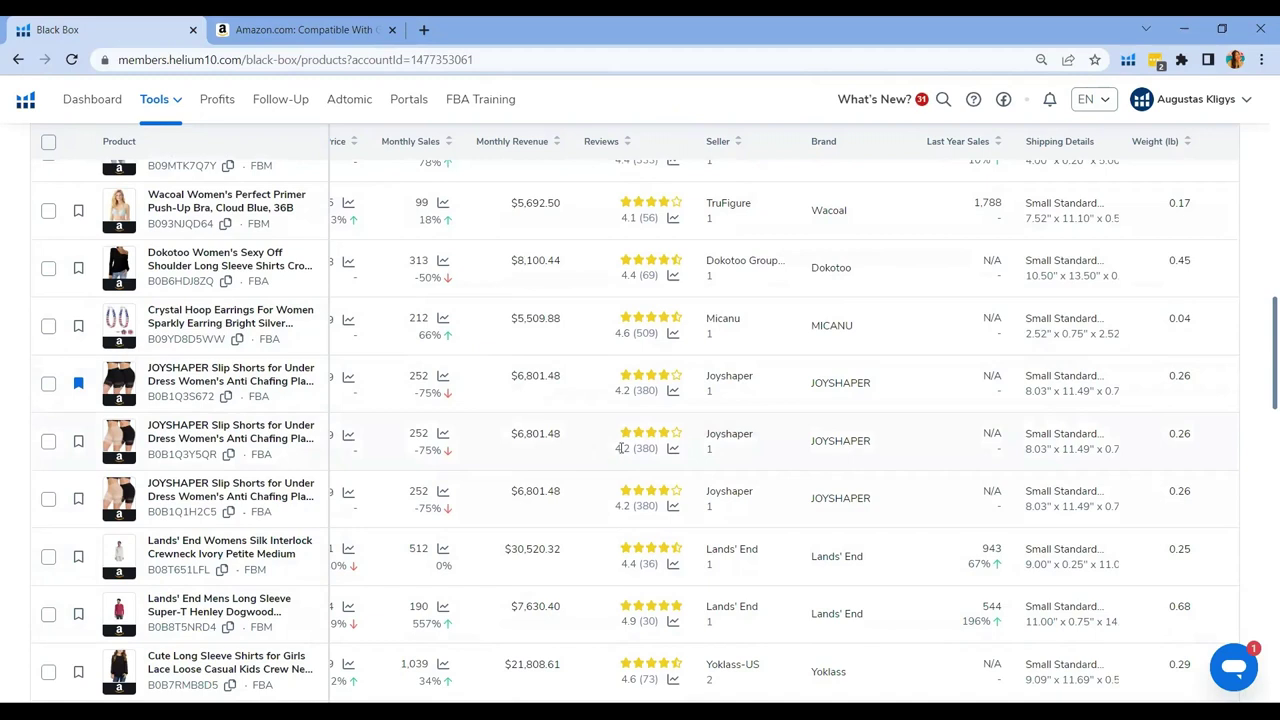
- Check the JOYSHAPER slip shorts' review count and listing age in the Black Box table
scroll(621, 448, left, 5)
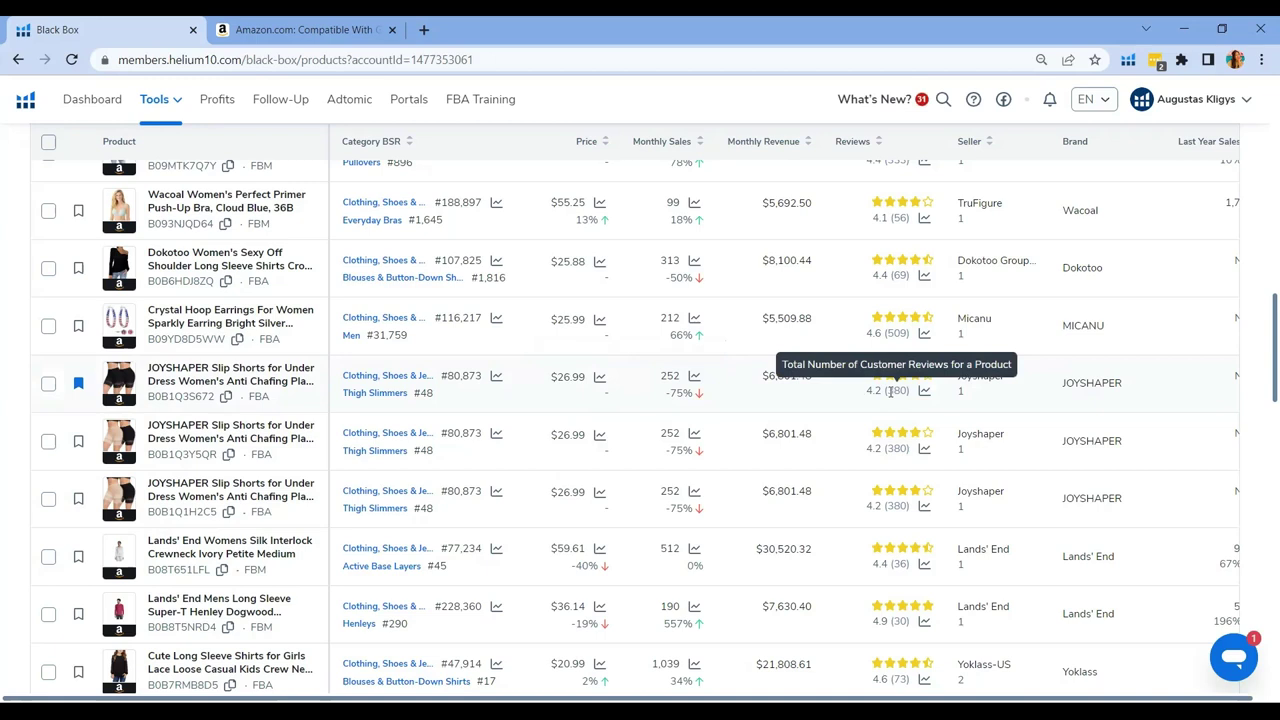
drag(887, 391, 905, 393)
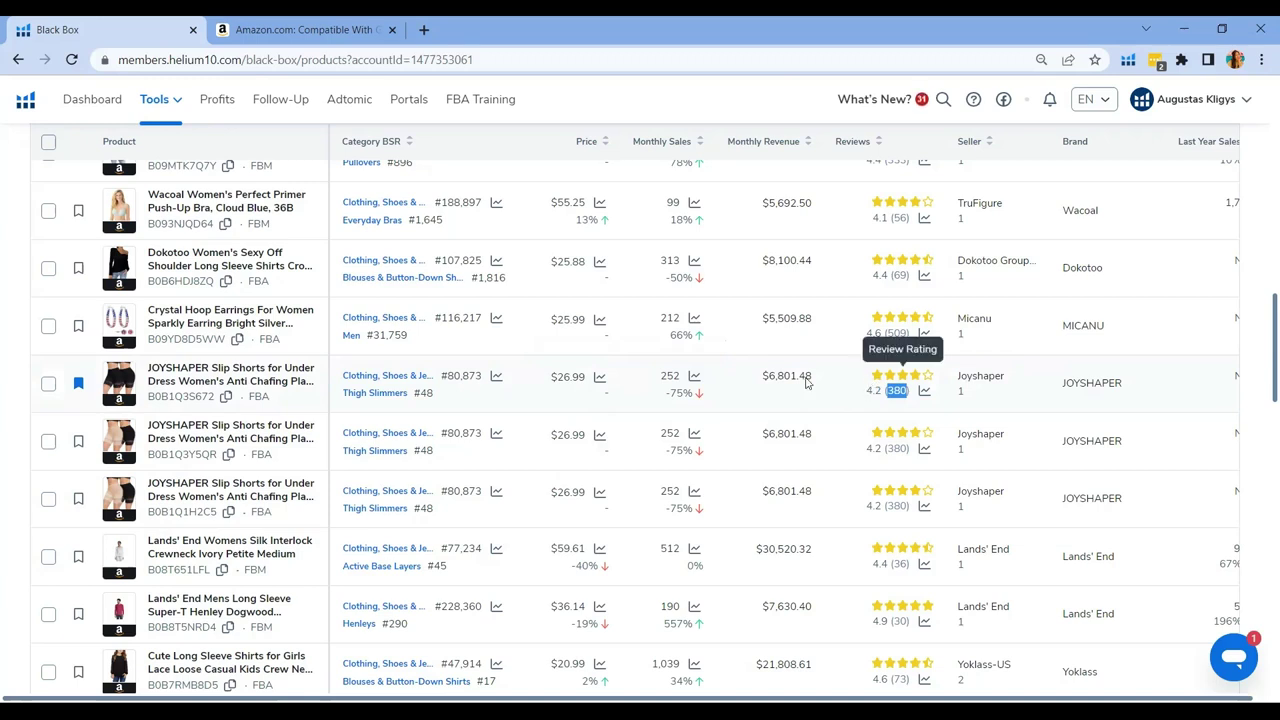
scroll(287, 378, down, 1)
scroll(287, 378, right, 5)
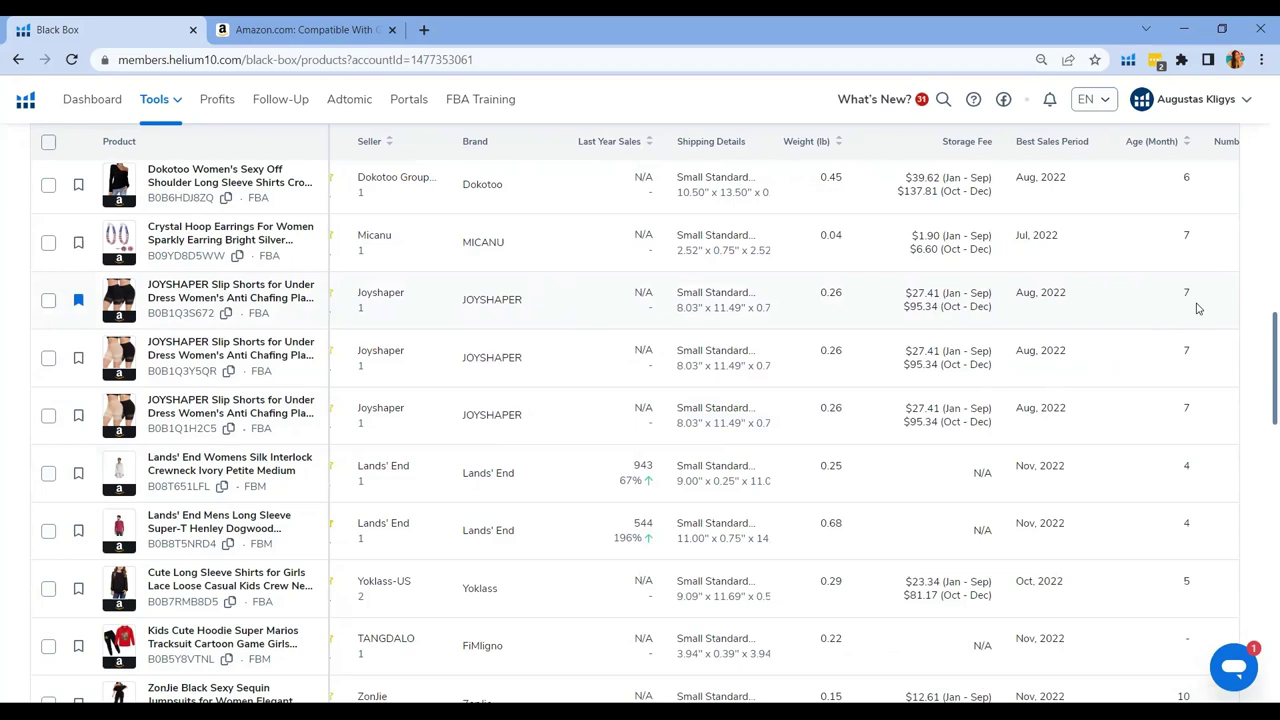
double_click(1186, 292)
scroll(886, 630, left, 1)
scroll(347, 566, left, 3)
scroll(690, 362, left, 5)
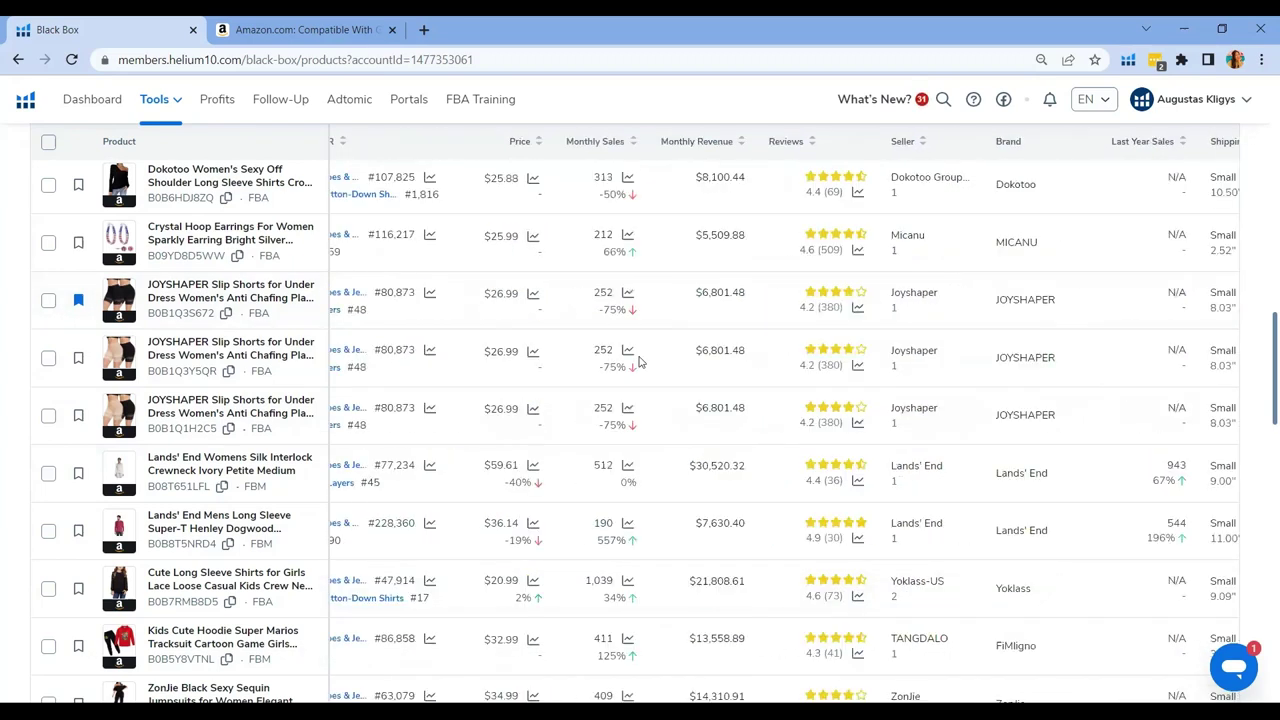
scroll(801, 365, left, 1)
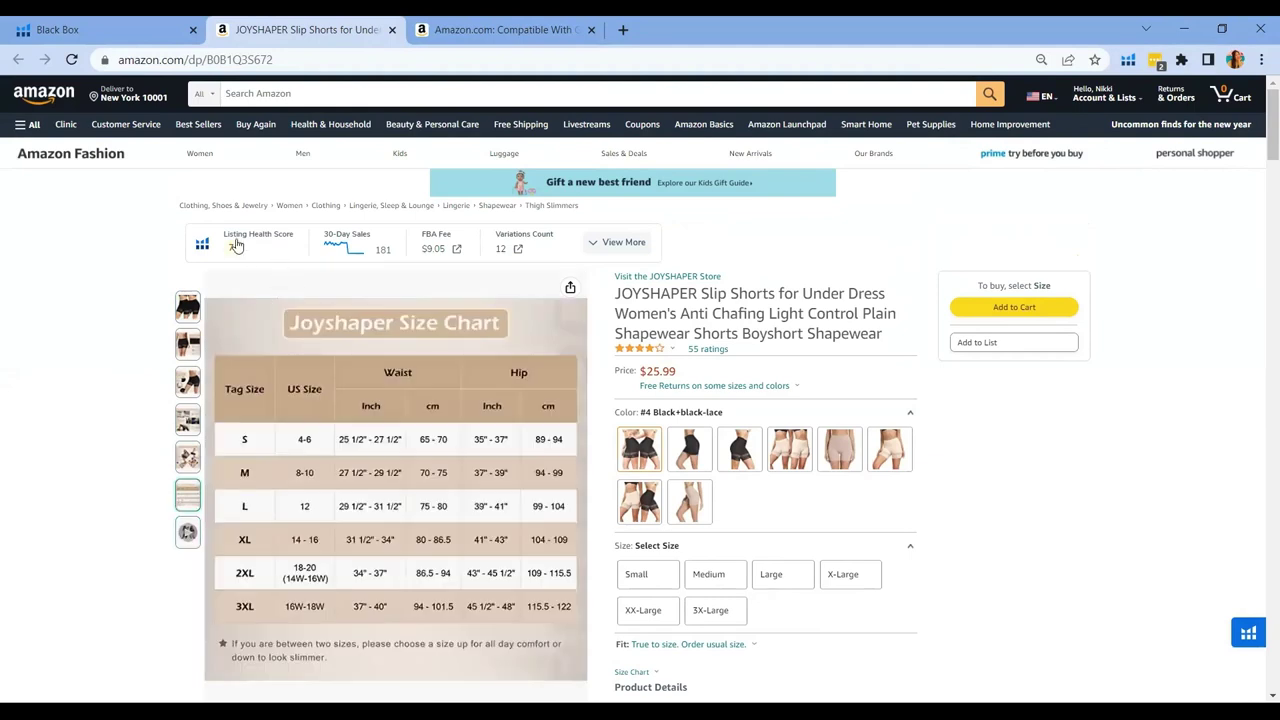
mouse_move(188, 306)
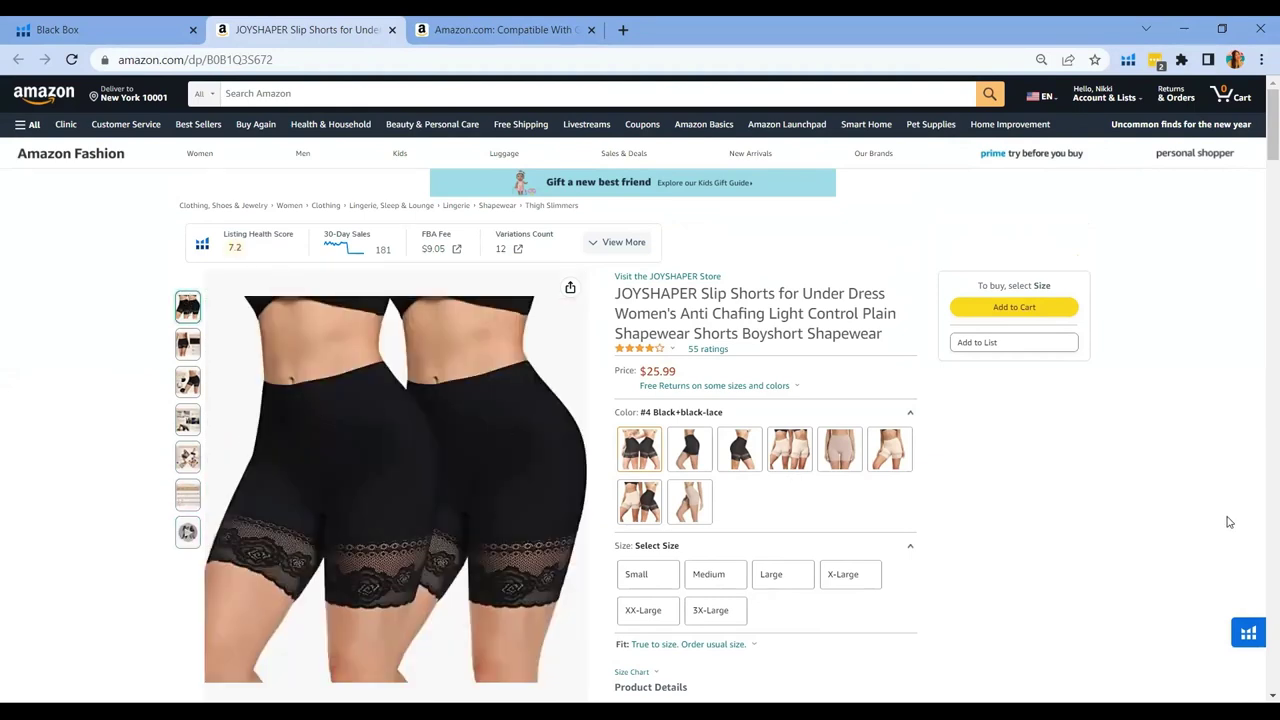
- Scroll the JOYSHAPER shorts Amazon page, then switch back to the Black Box results
scroll(1056, 520, down, 1)
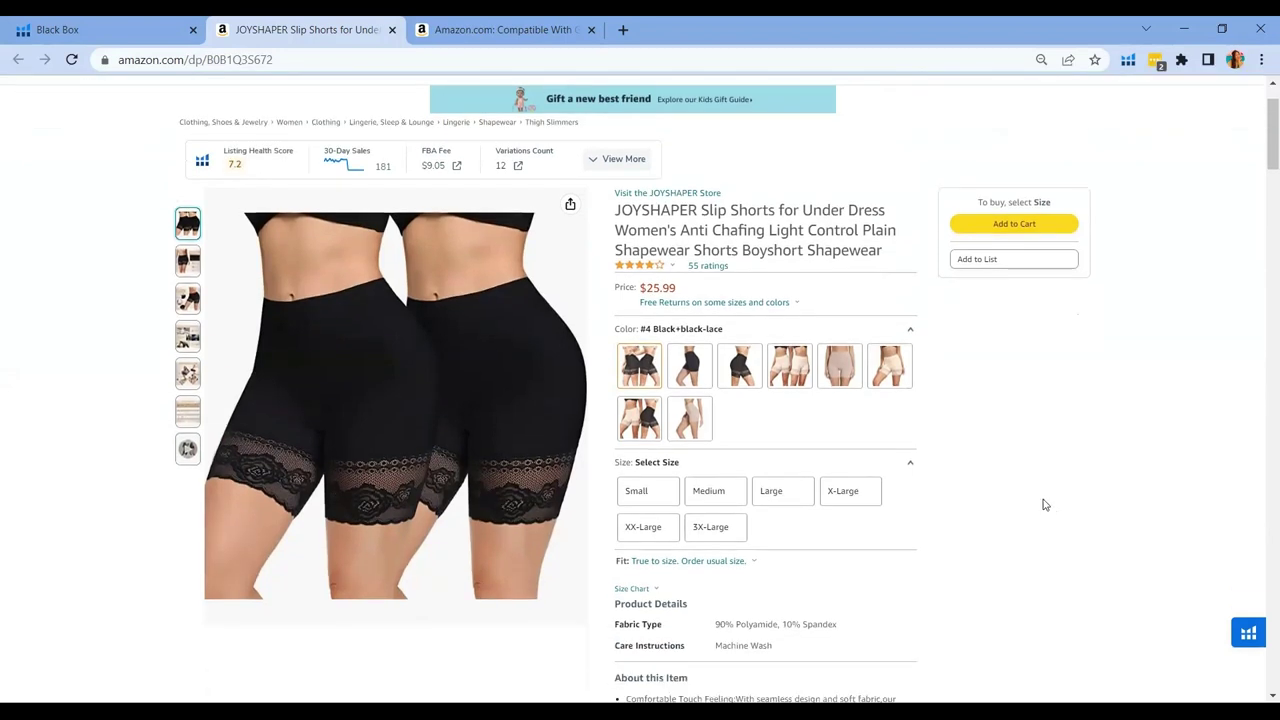
key(ctrl+shift+Tab)
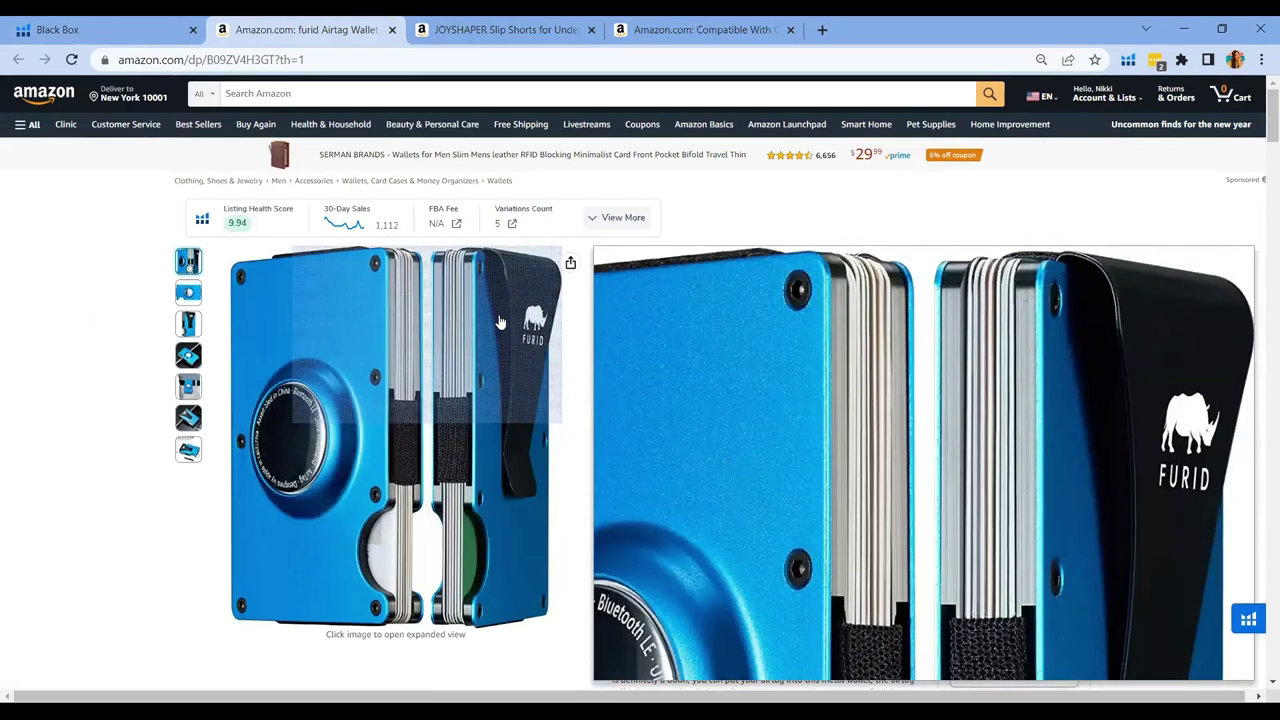
- Note the furid wallet's $25.99 price, $41,246.13 monthly revenue and 330 reviews in Black Box
key(ctrl+1)
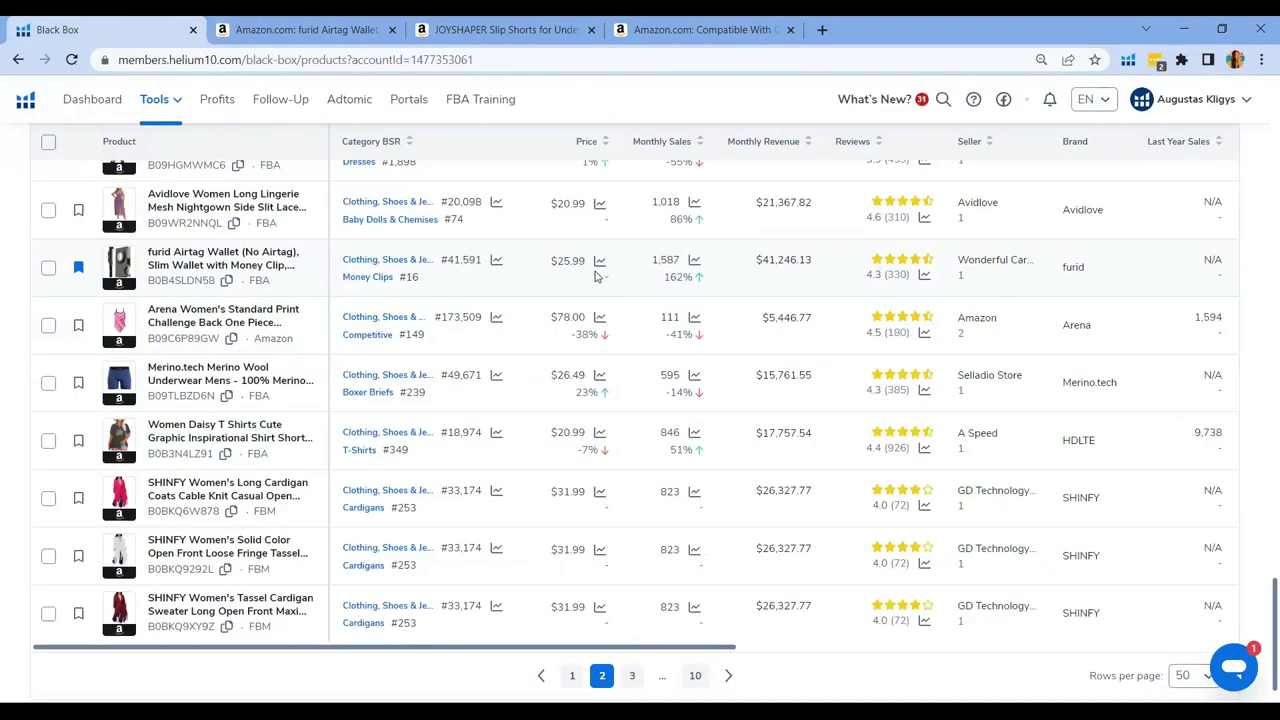
double_click(578, 263)
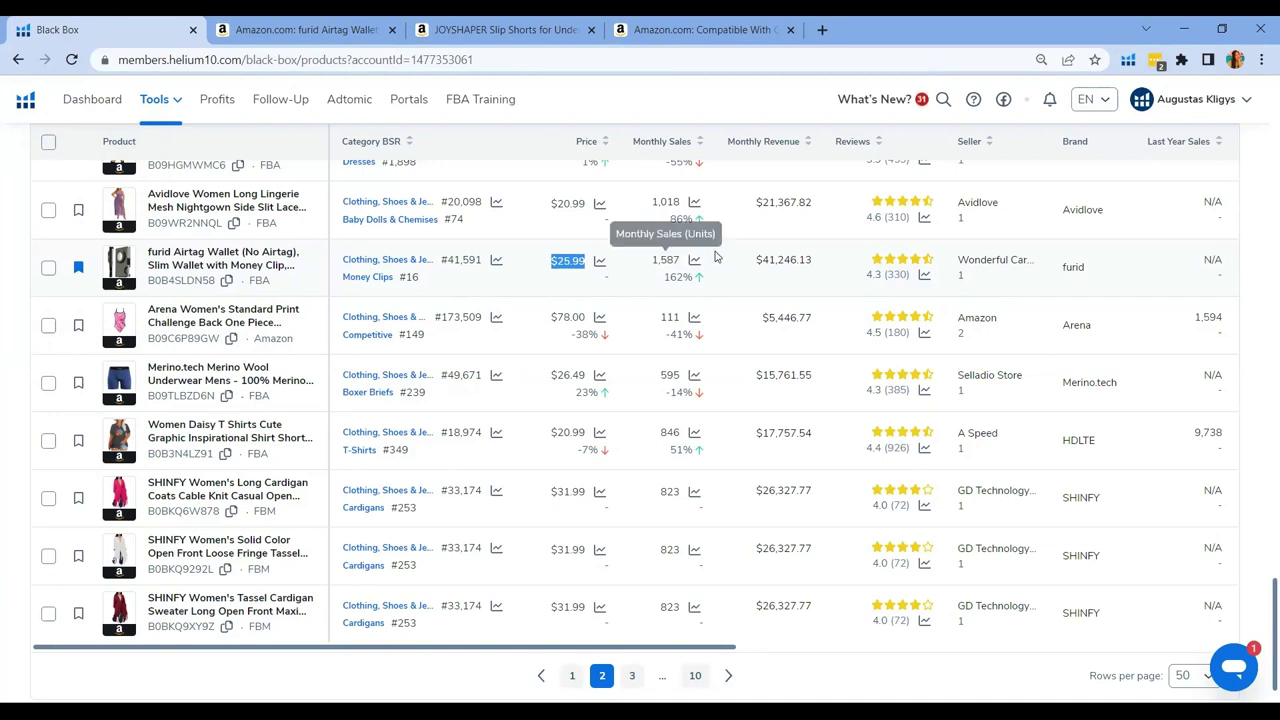
drag(748, 262, 822, 280)
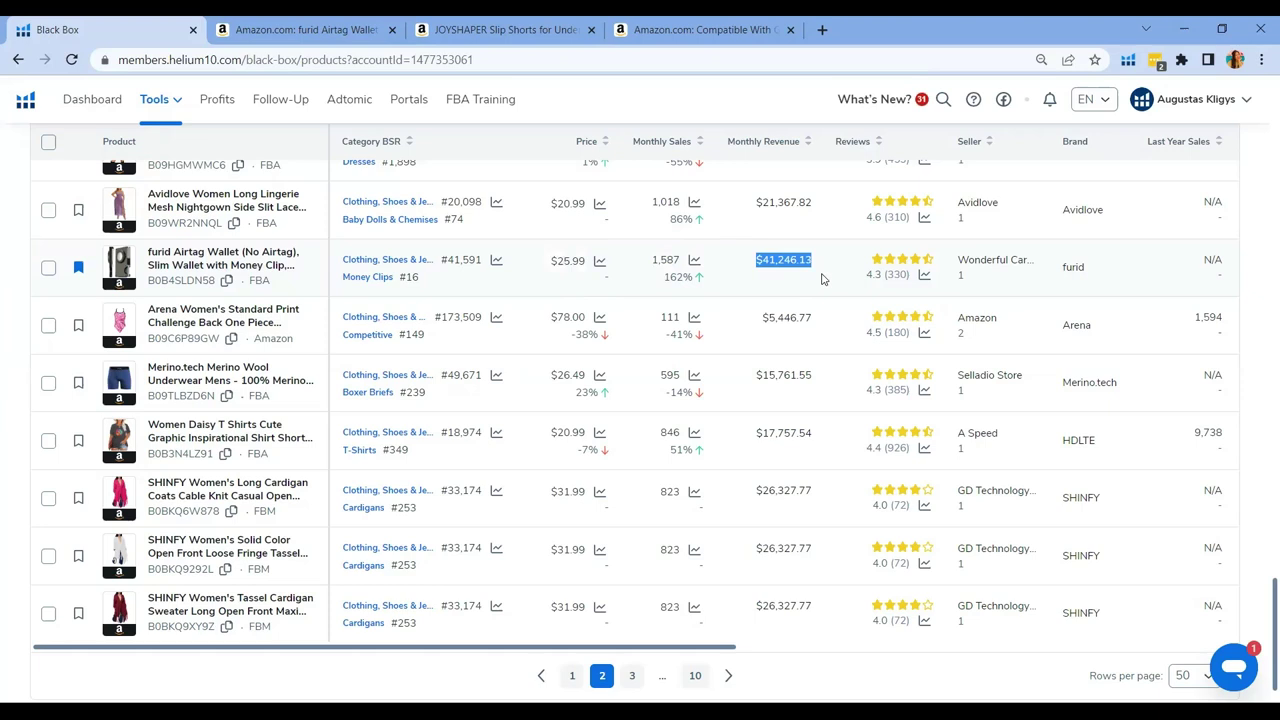
double_click(905, 278)
- Check the furid wallet's 6-month age, then return to its Amazon listing tab
scroll(1095, 302, right, 3)
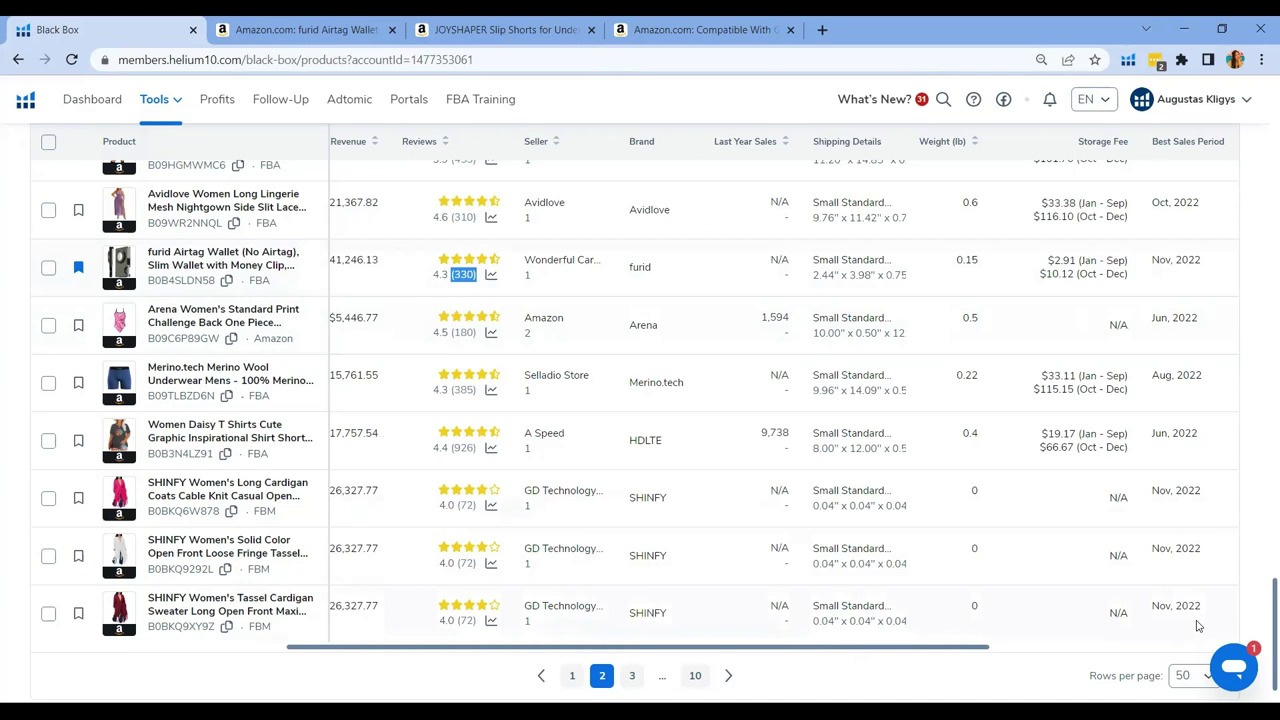
scroll(1171, 540, right, 5)
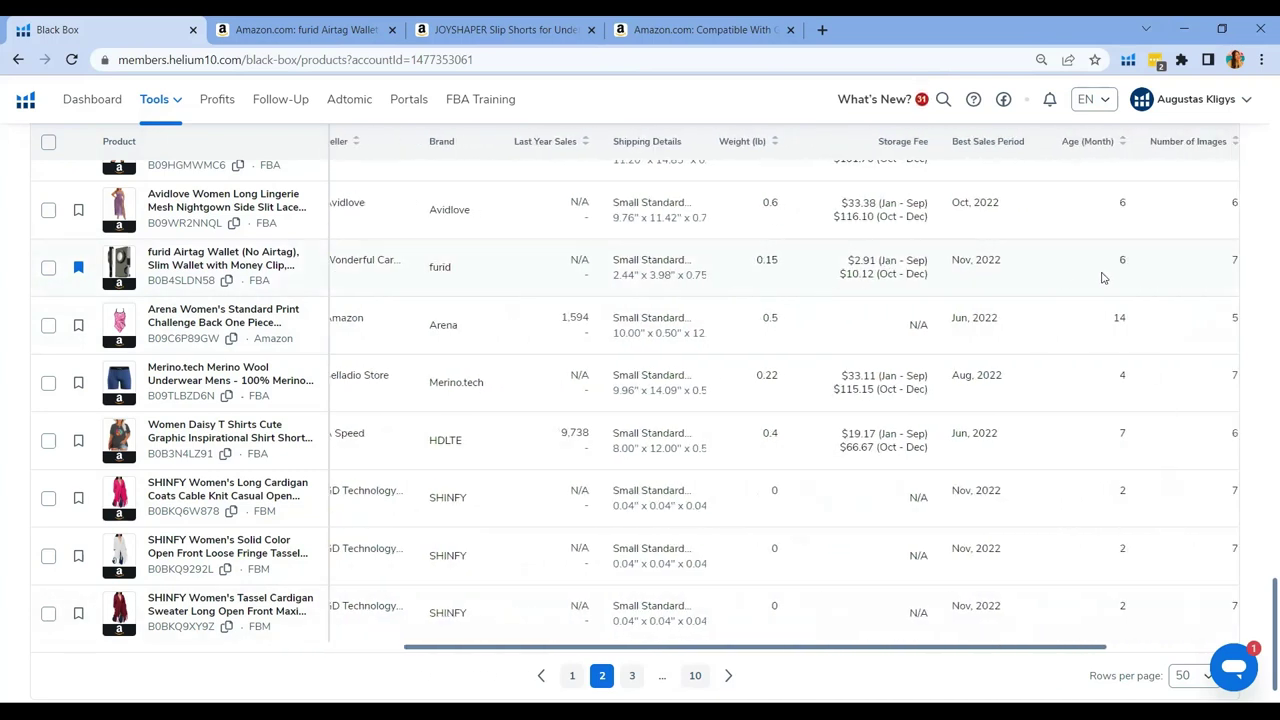
drag(1147, 268, 1089, 264)
scroll(1000, 450, left, 6)
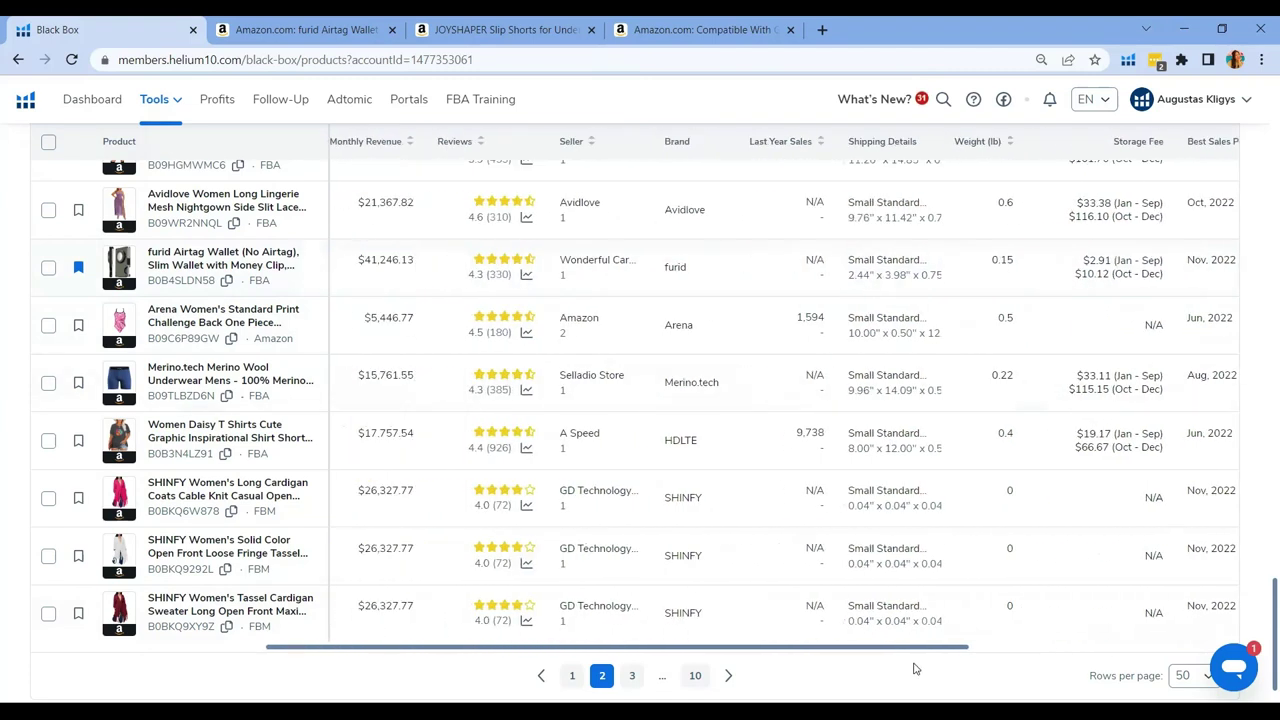
scroll(916, 664, left, 1)
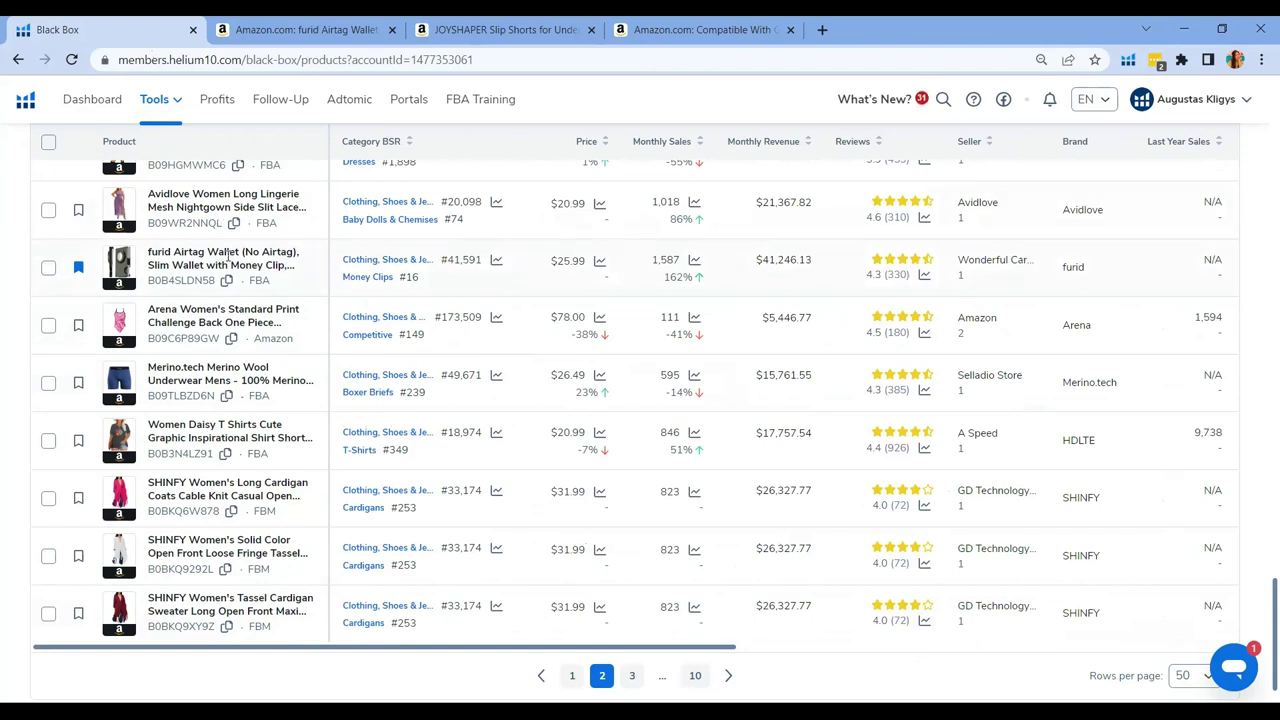
click(241, 22)
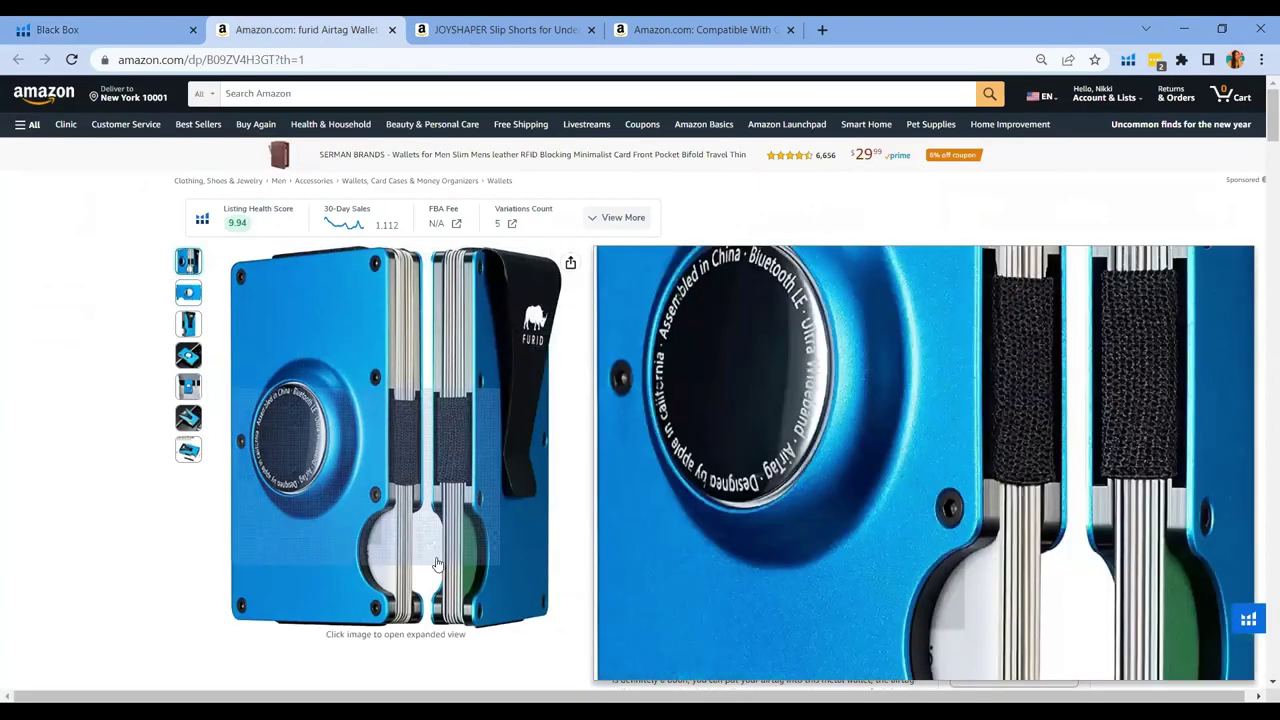
scroll(640, 405, down, 5)
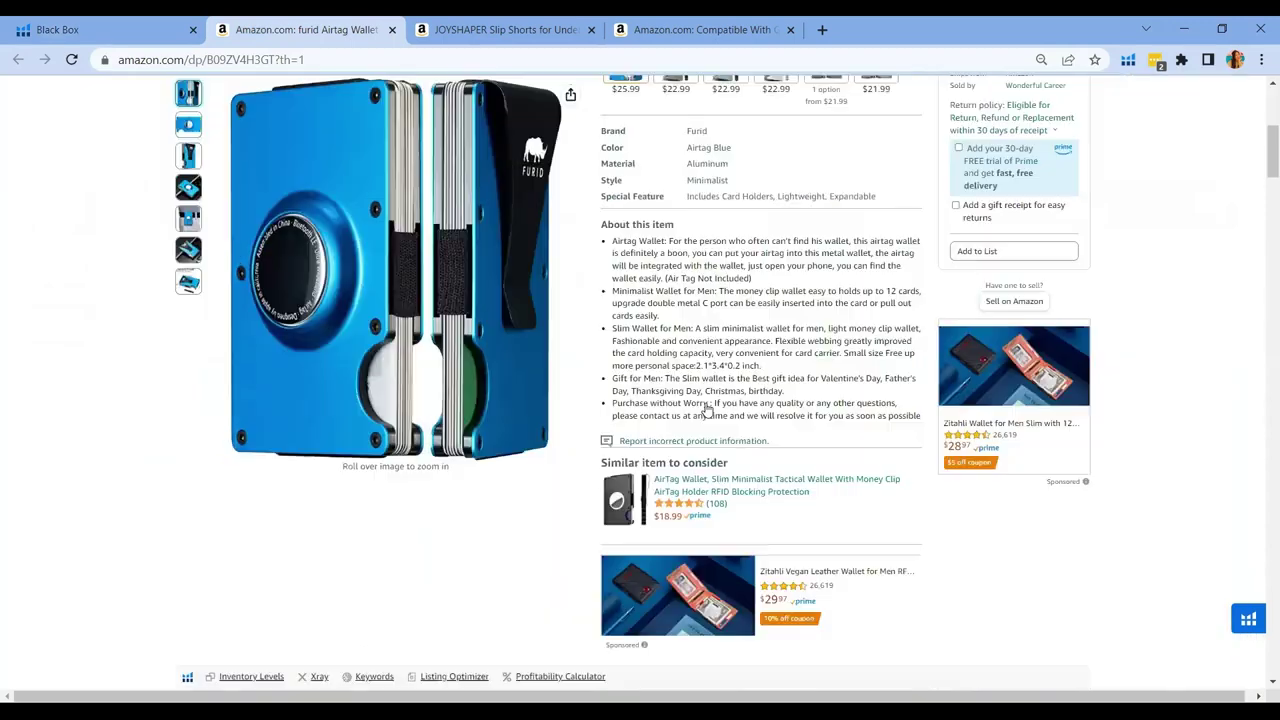
scroll(645, 405, down, 10)
scroll(1111, 397, up, 10)
scroll(771, 386, up, 3)
scroll(771, 383, up, 3)
scroll(771, 382, down, 4)
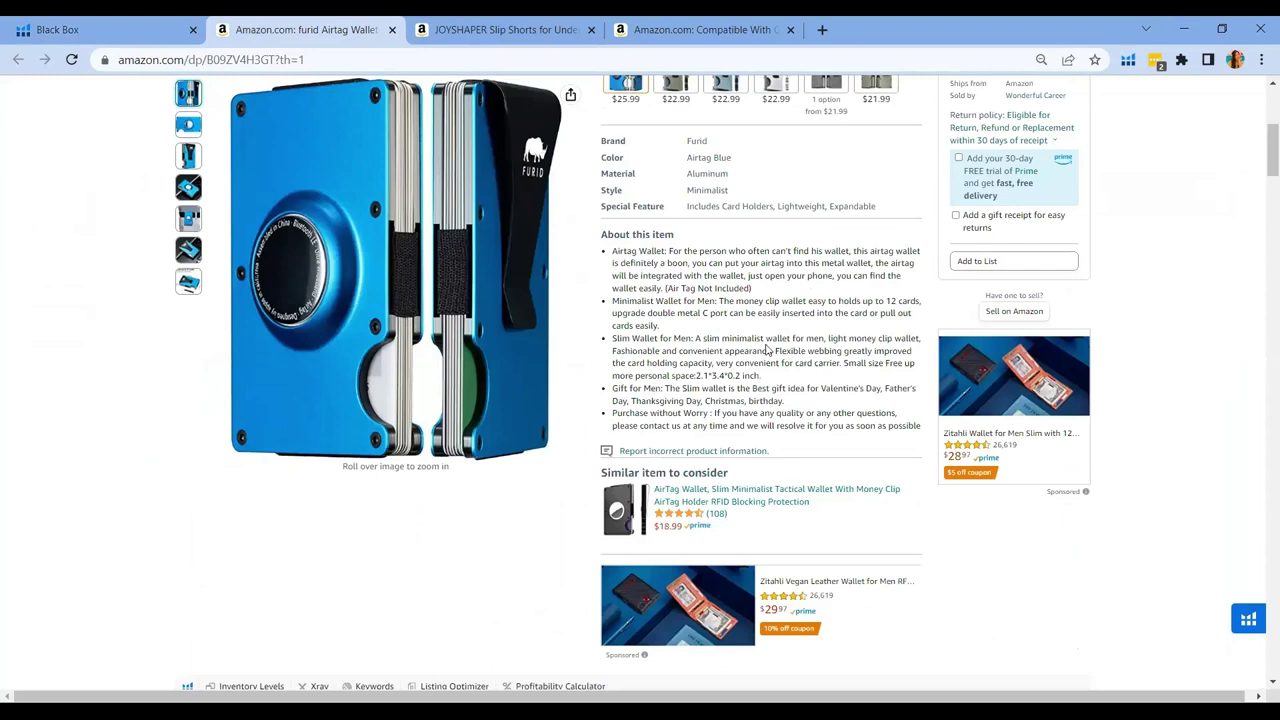
scroll(767, 332, down, 5)
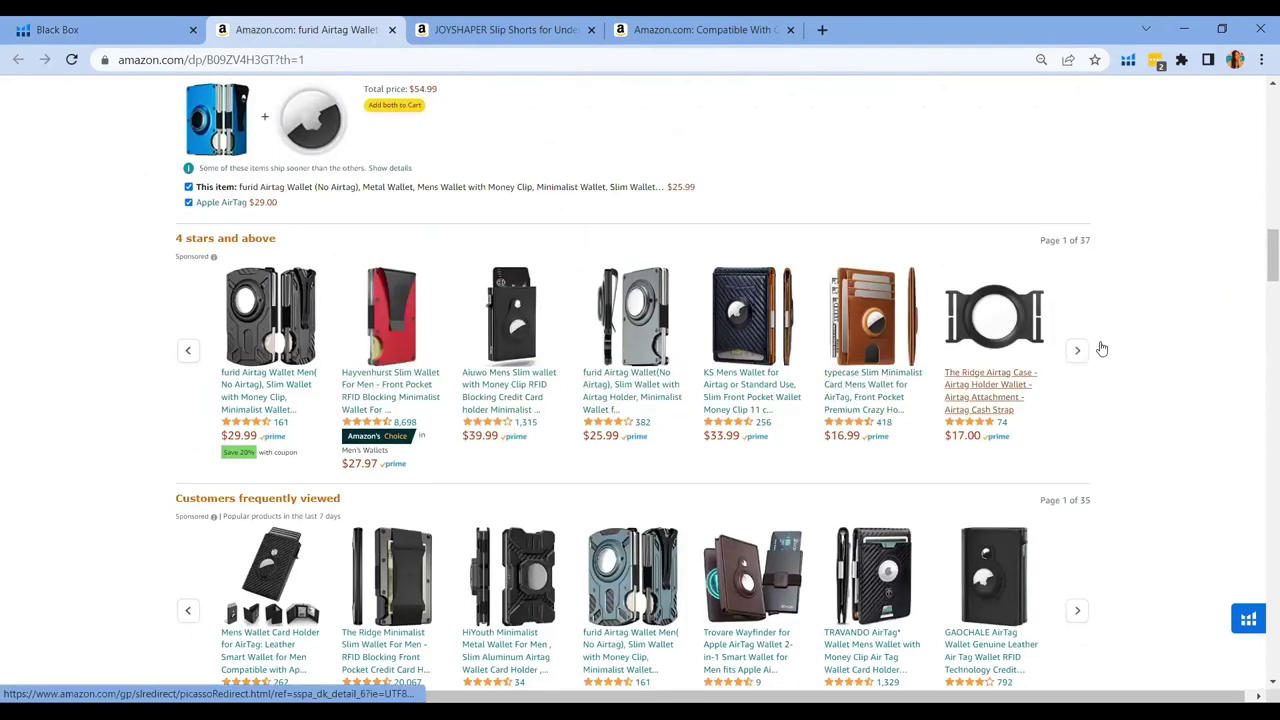
scroll(1136, 352, up, 5)
key(Home)
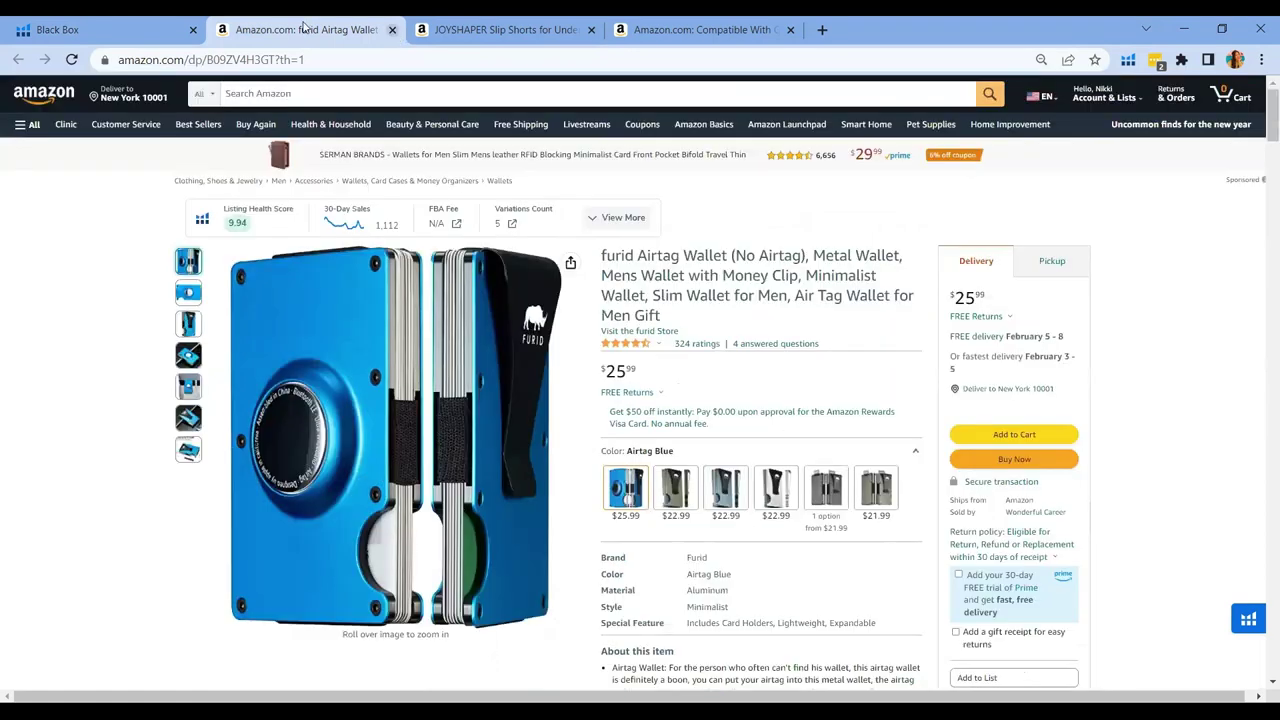
- Find the Ballet Pirouette Disc ($21.95, 1,067 monthly sales, $23,420 revenue) in Black Box results
click(123, 27)
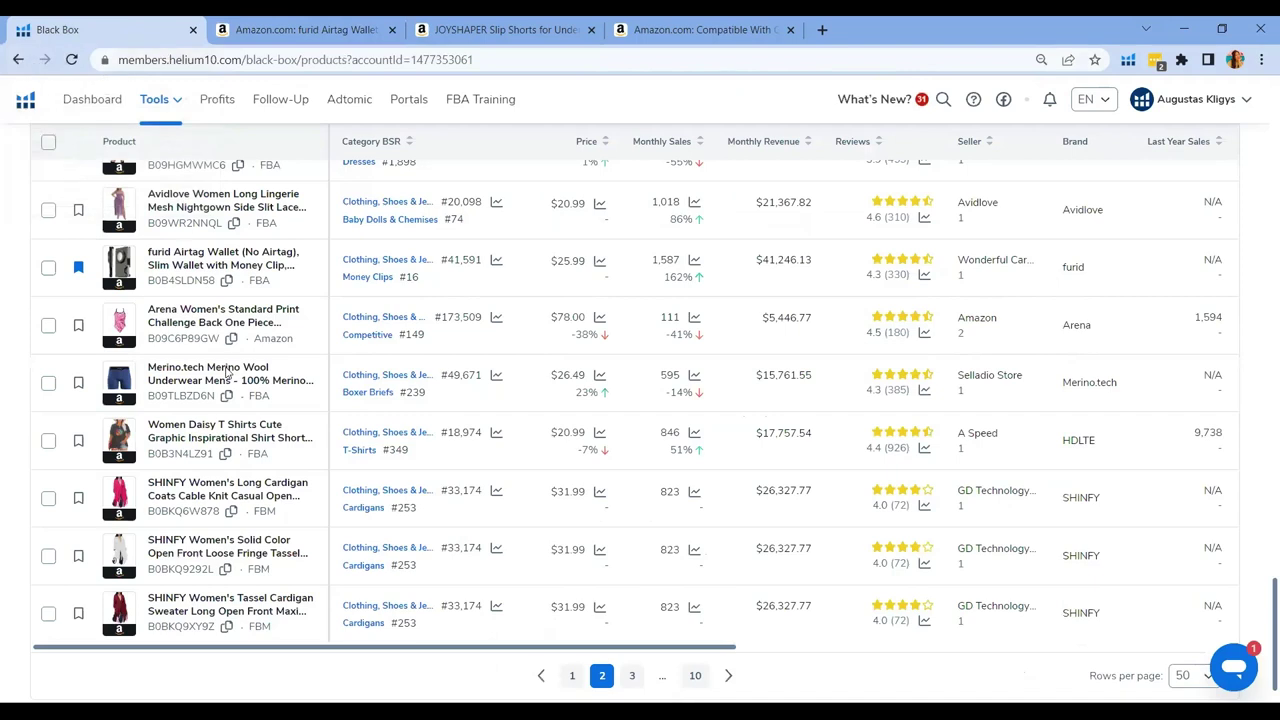
scroll(575, 461, down, 1)
scroll(575, 461, up, 8)
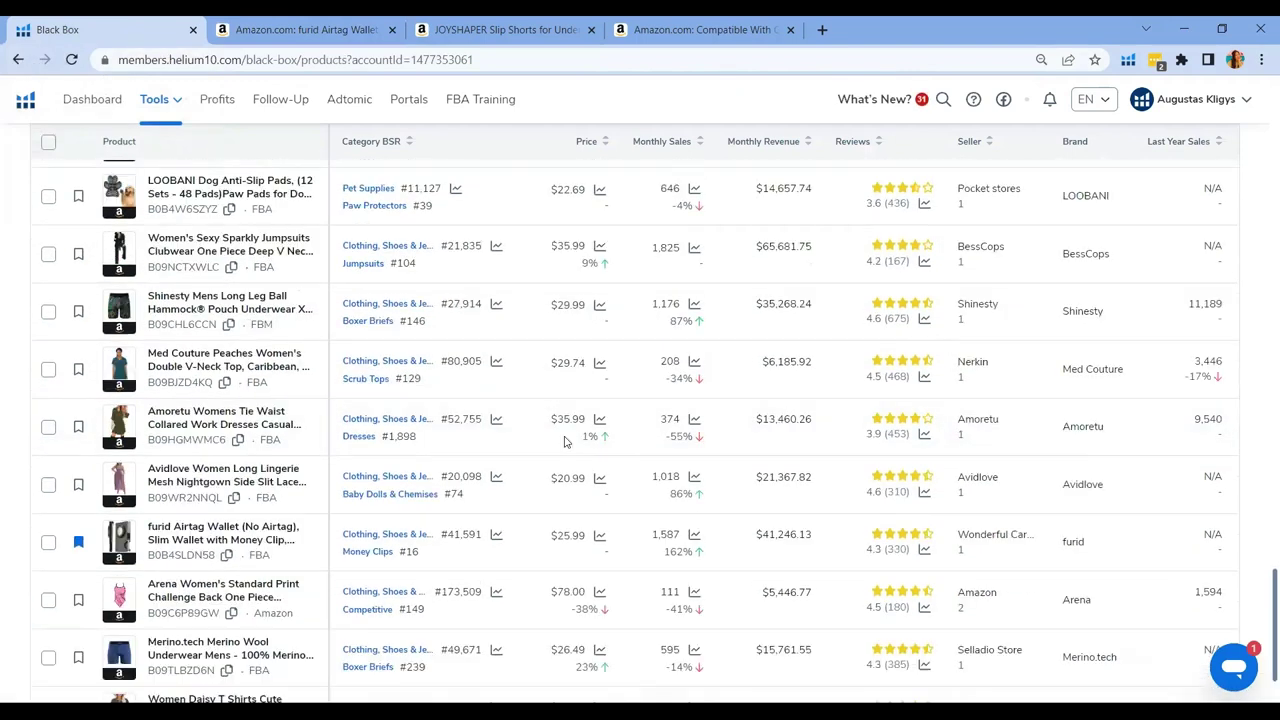
scroll(568, 430, up, 7)
scroll(565, 428, down, 10)
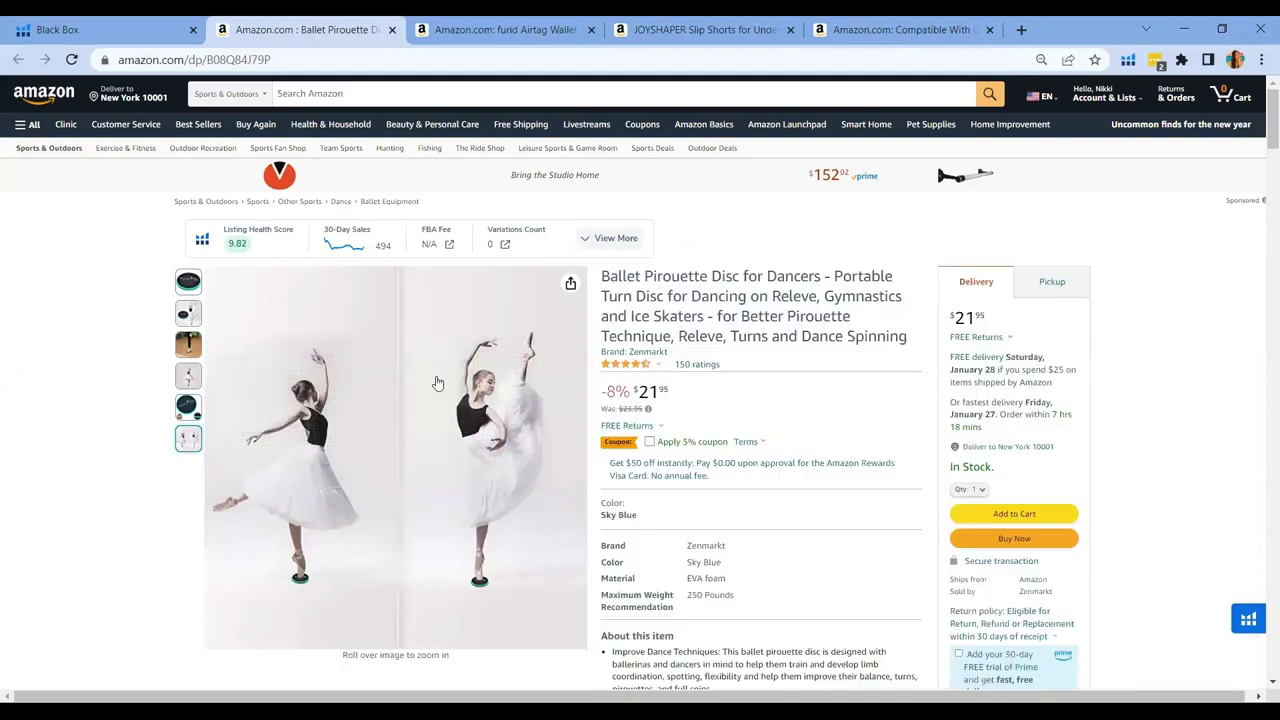
mouse_move(188, 282)
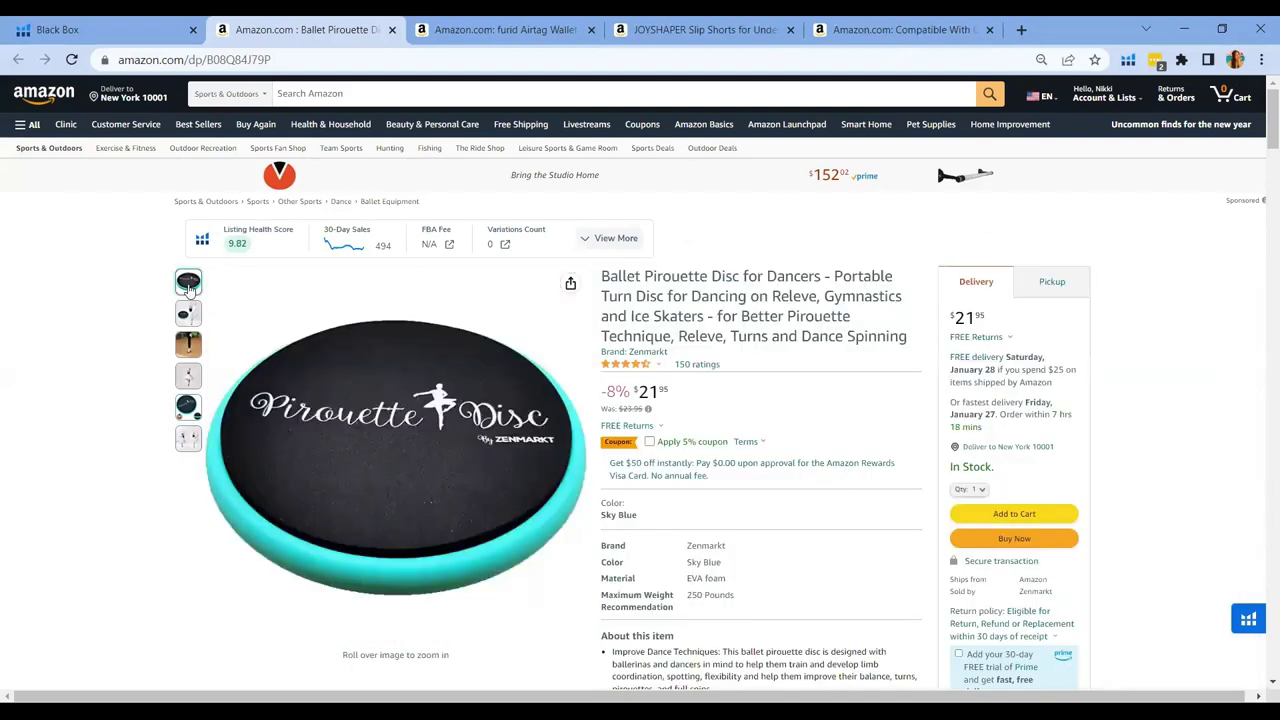
mouse_move(188, 314)
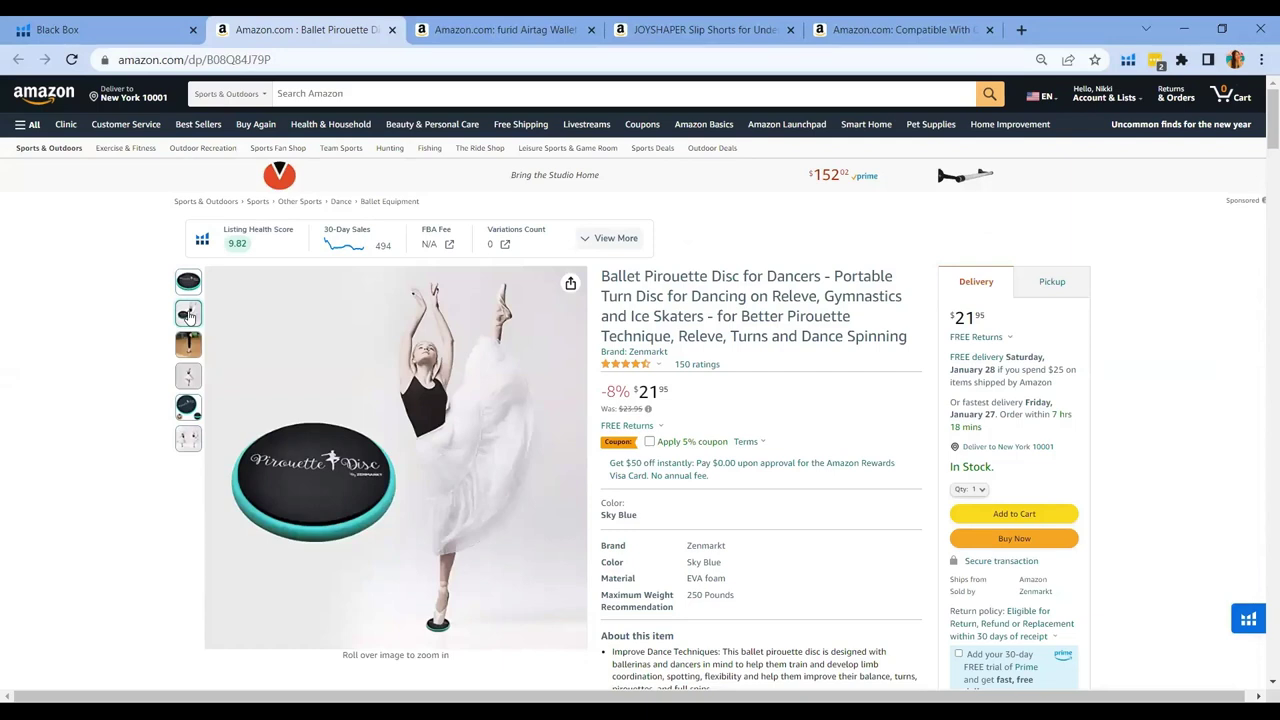
key(ctrl+shift+Tab)
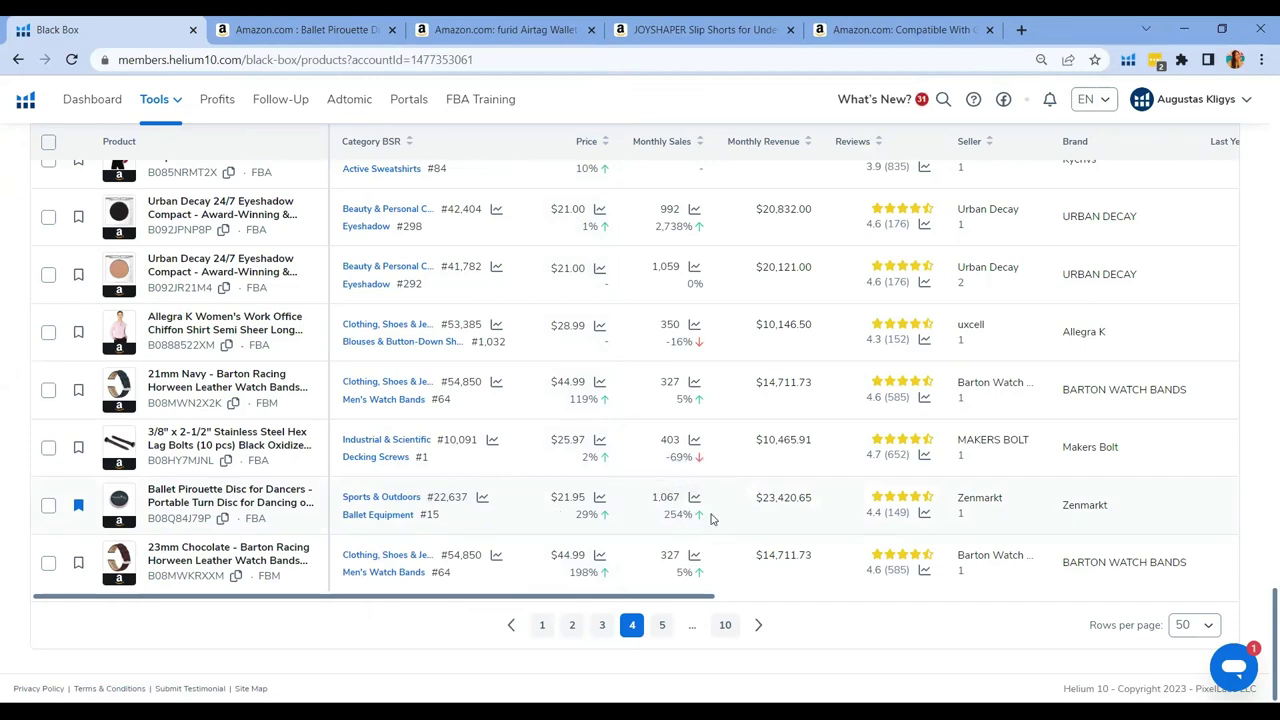
drag(711, 518, 641, 524)
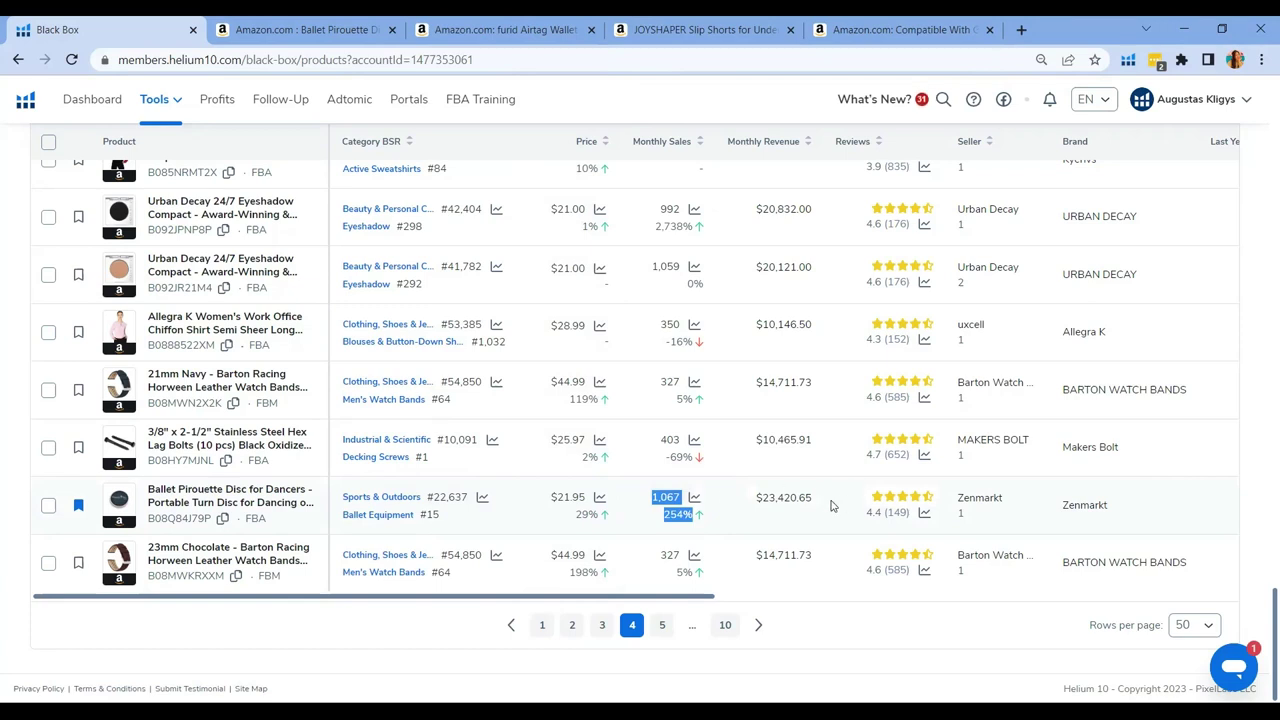
drag(830, 505, 733, 516)
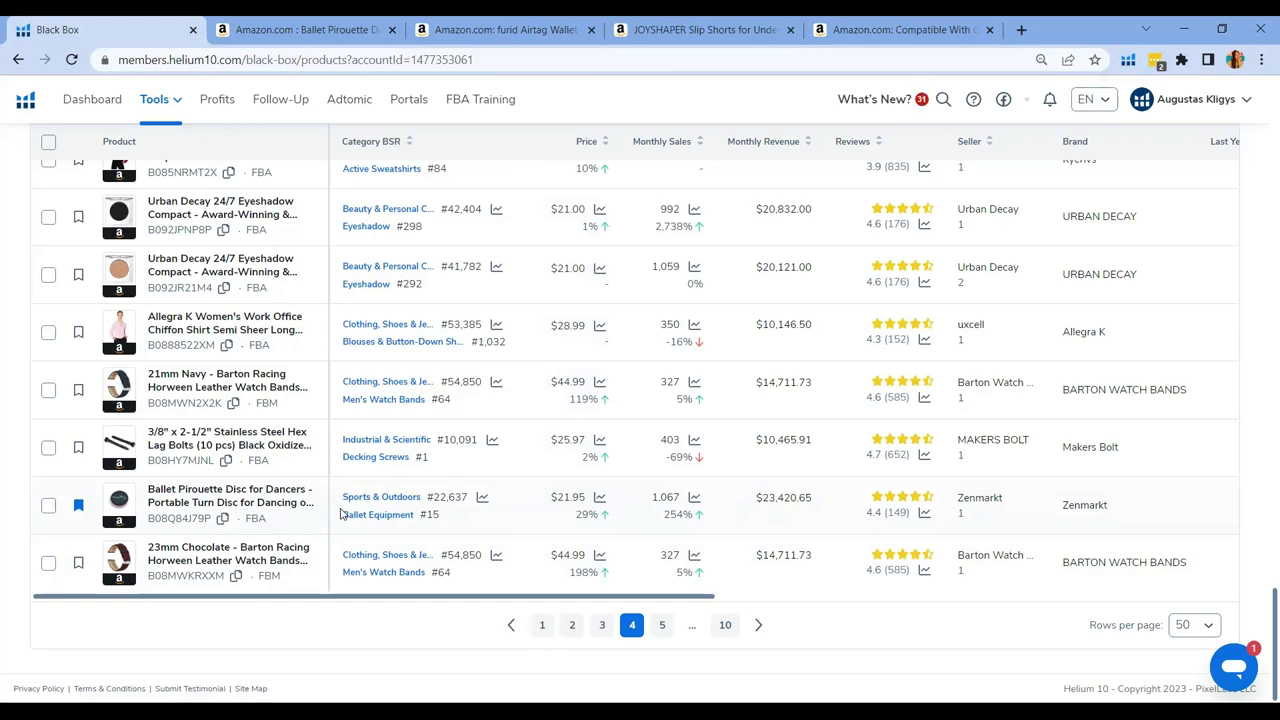
- Scroll the YOCTM carbon fiber cup holder listing and open its 30-Day Sales history chart
scroll(340, 513, up, 10)
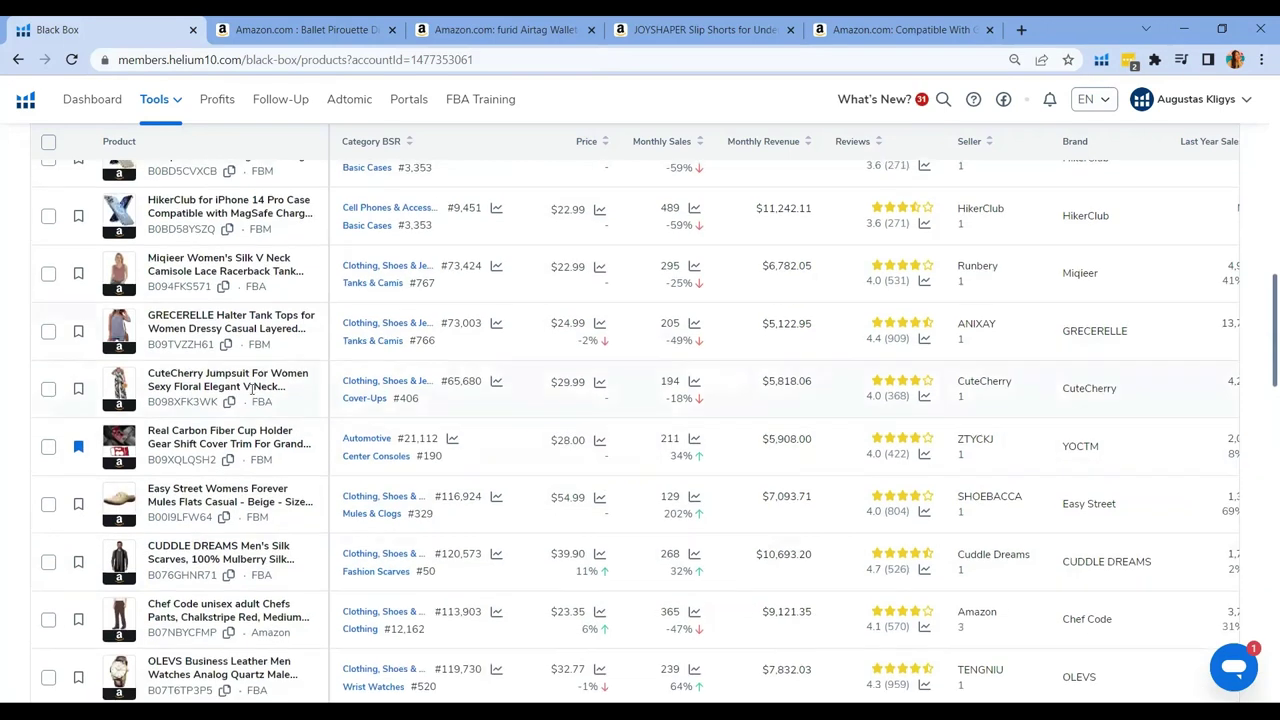
scroll(300, 450, up, 5)
scroll(260, 400, down, 1)
scroll(248, 385, down, 4)
scroll(248, 385, down, 1)
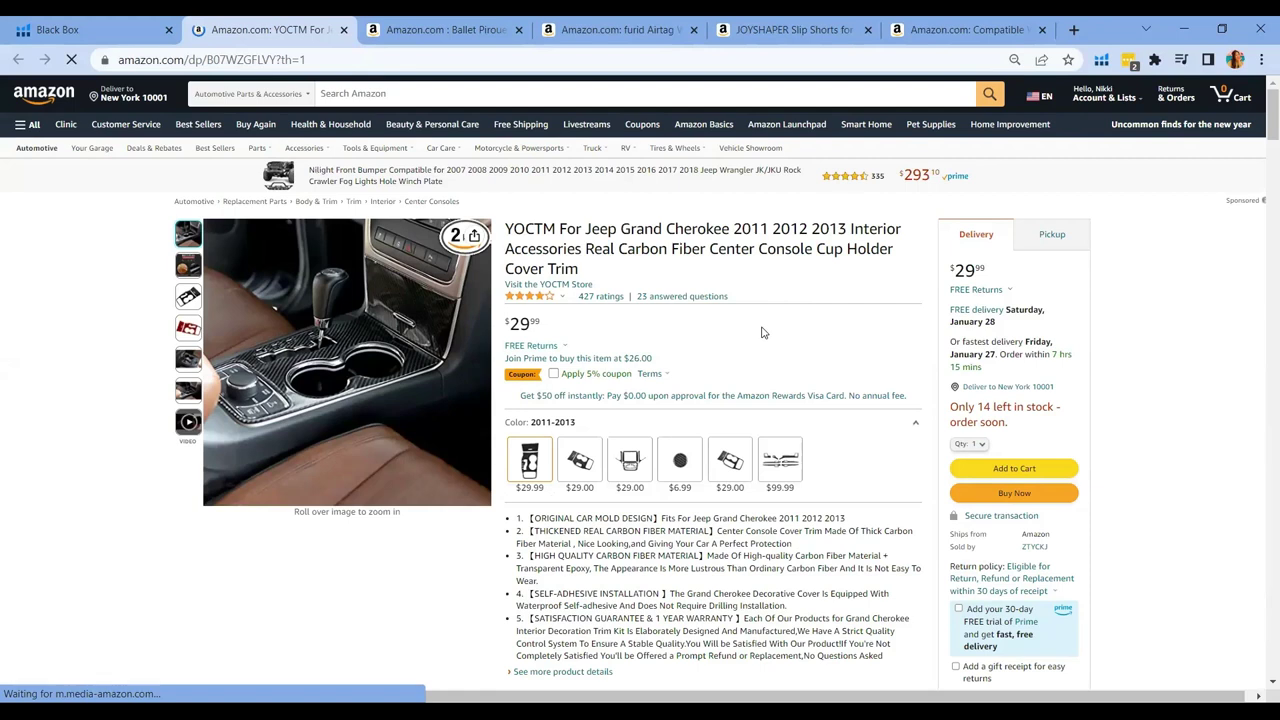
mouse_move(347, 409)
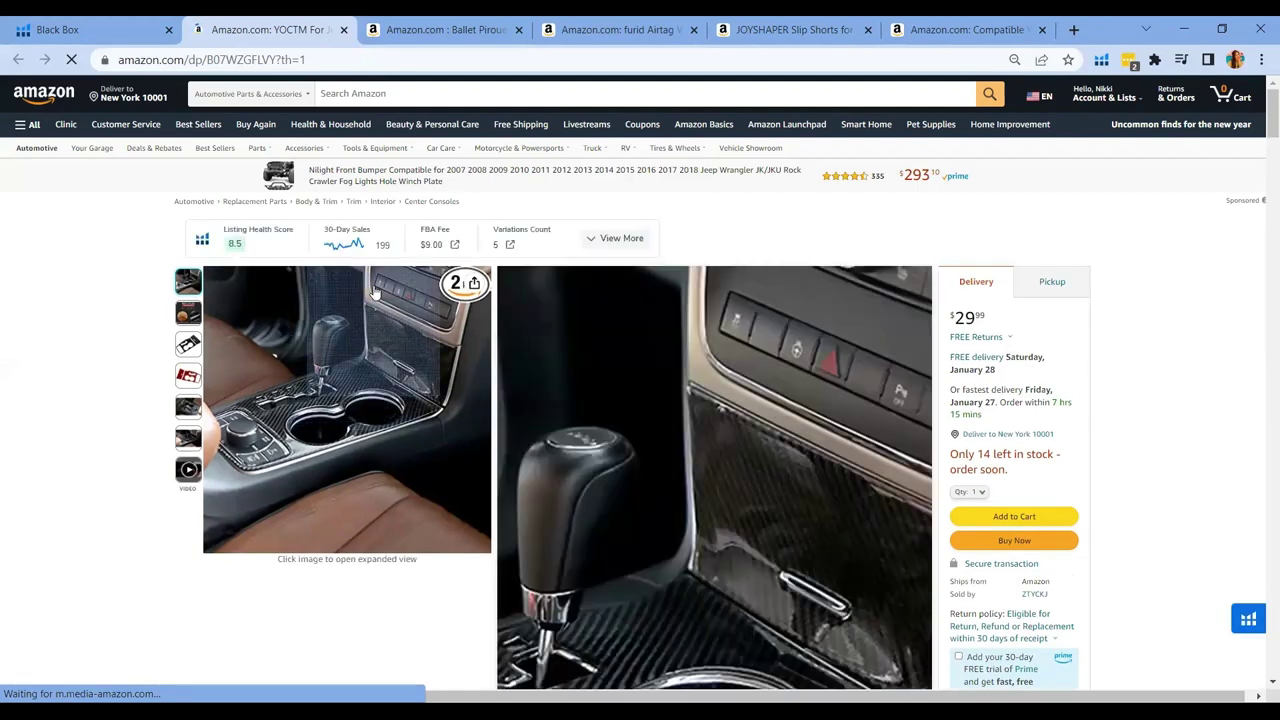
scroll(2, 255, down, 3)
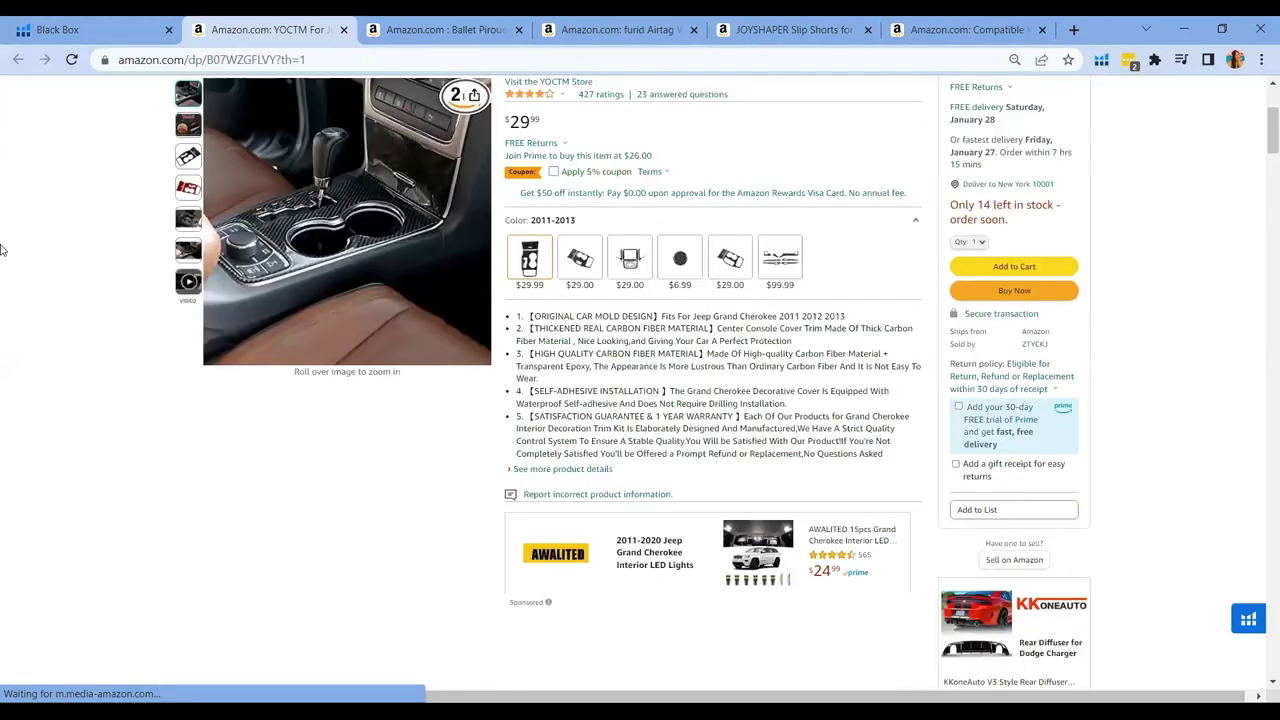
scroll(30, 245, up, 2)
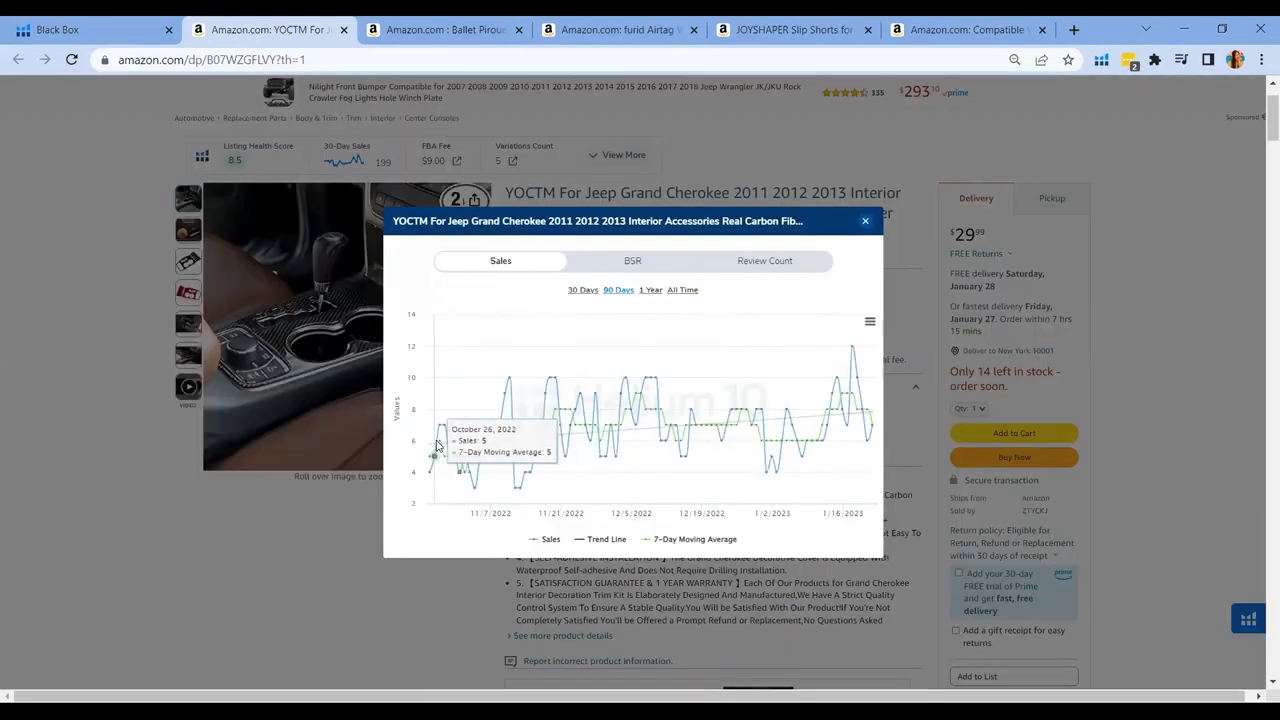
click(343, 162)
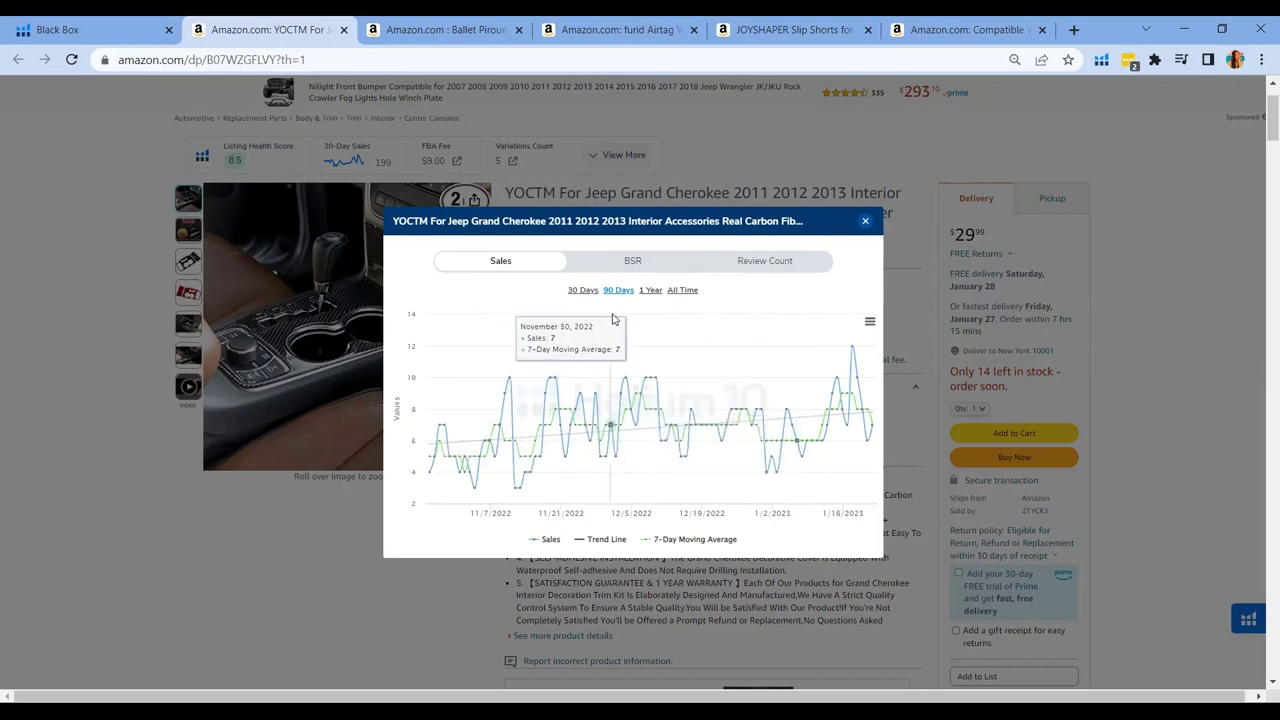
- Review the YOCTM trim's 1-year sales, review count and BSR history, then close the chart
click(646, 291)
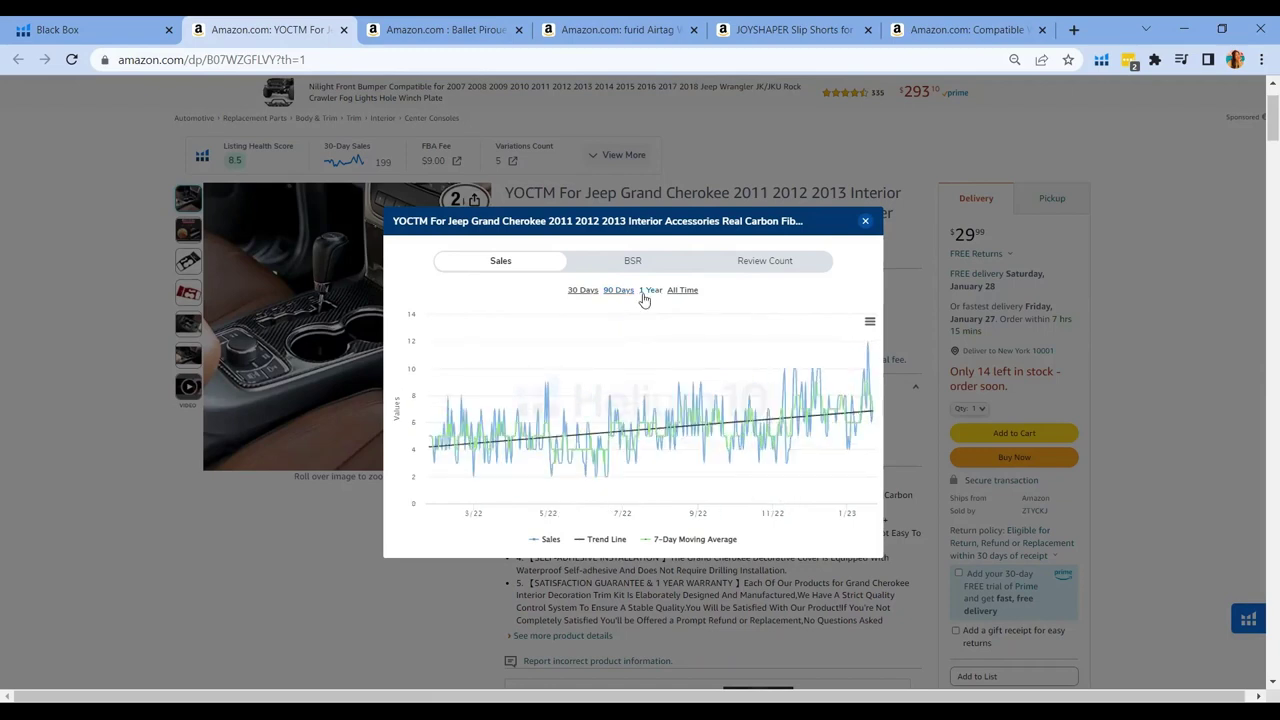
mouse_move(580, 450)
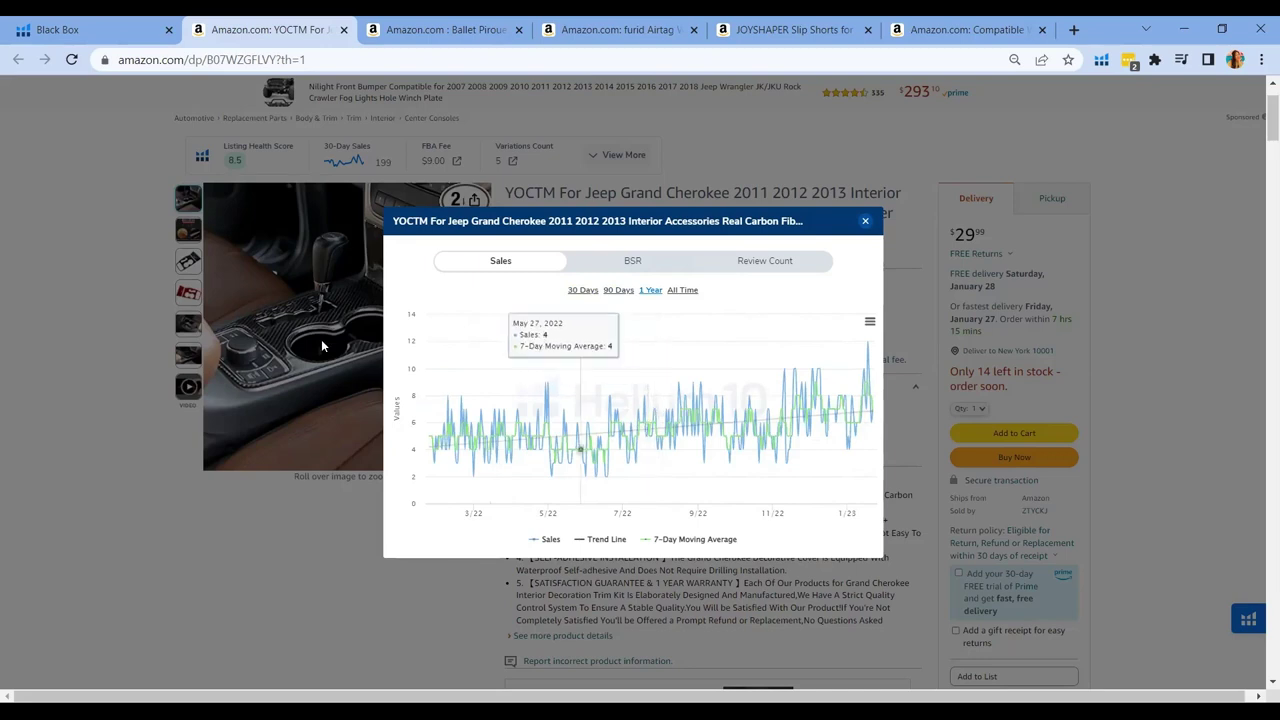
click(765, 260)
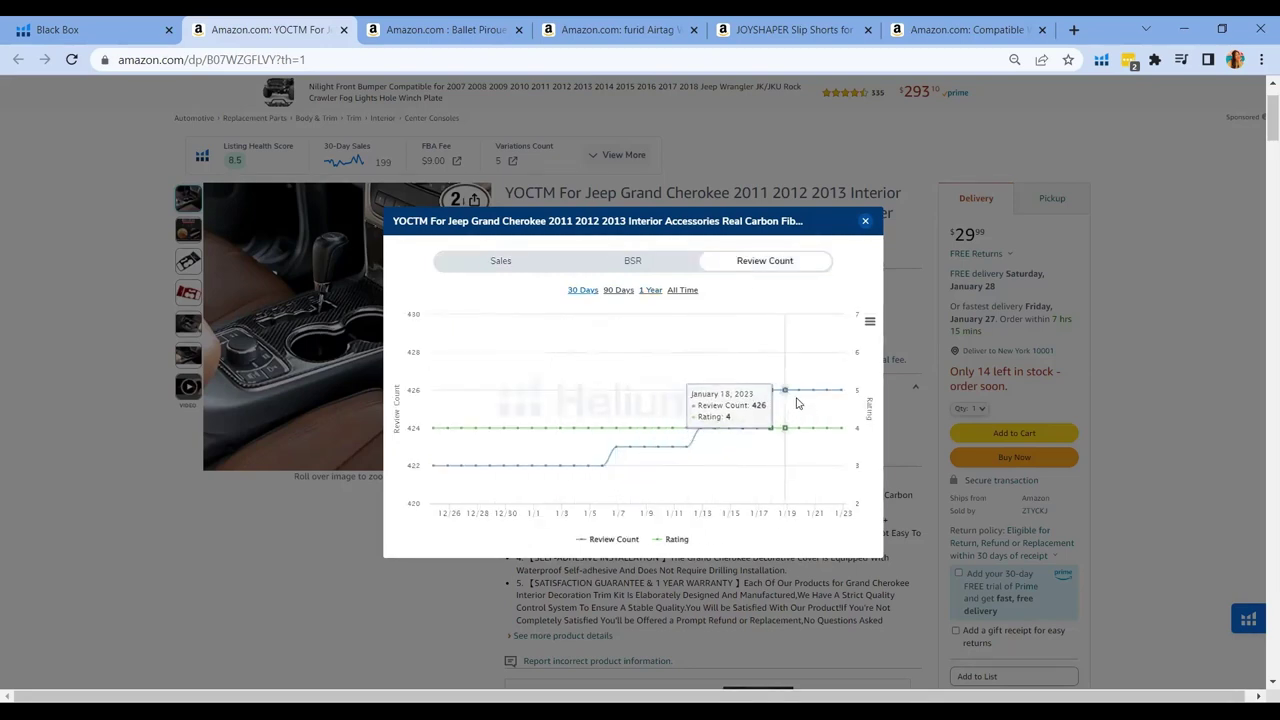
click(633, 260)
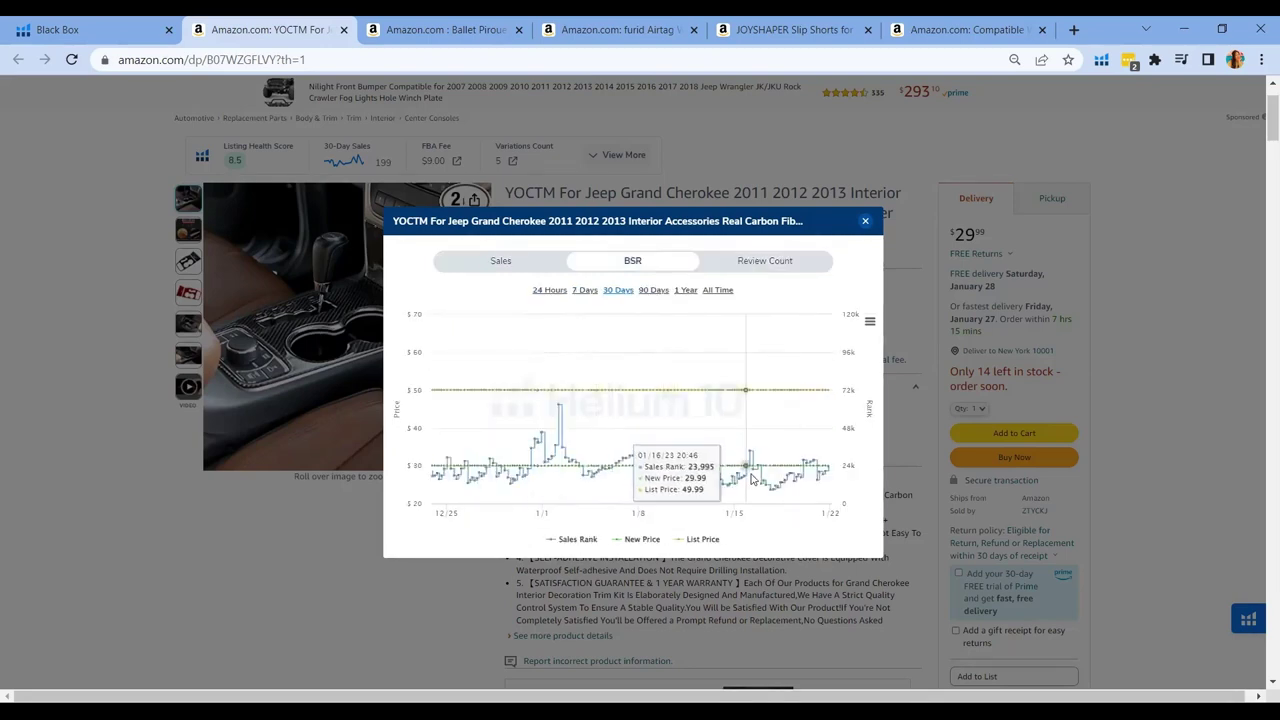
click(865, 220)
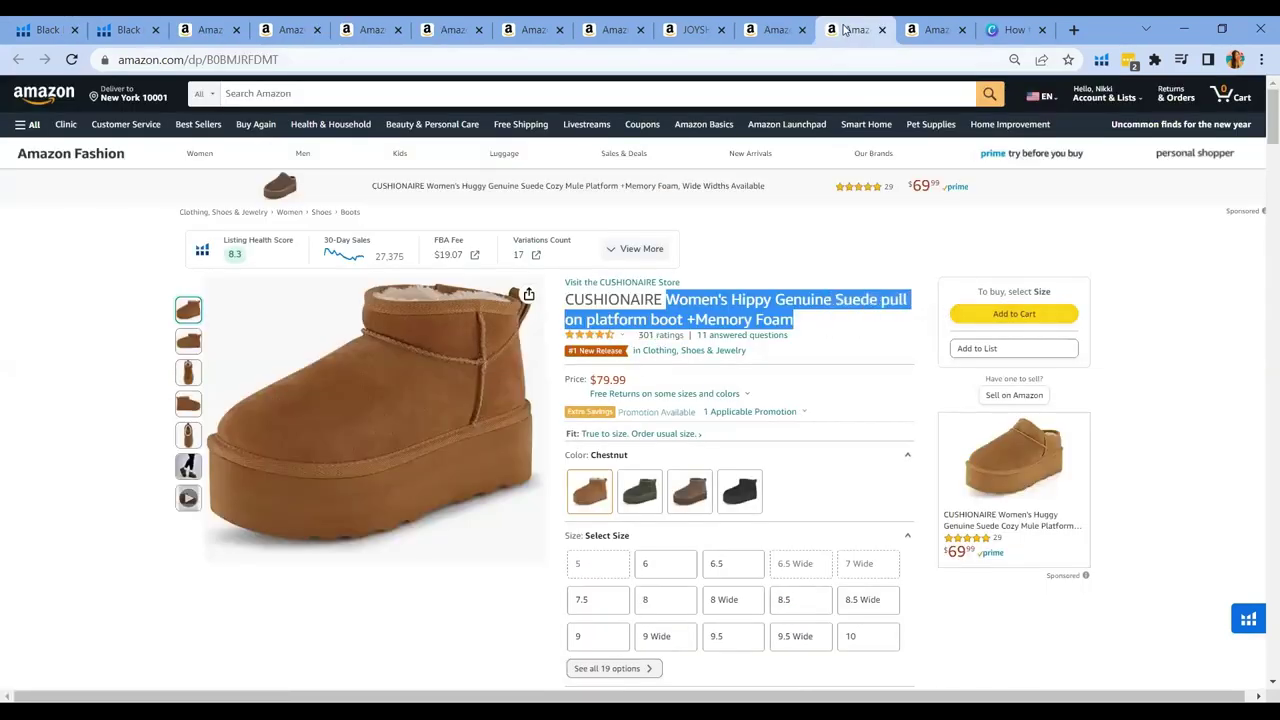
- Close the CUSHIONAIRE platform boot Amazon tab to bring Black Box back
mouse_move(845, 30)
mouse_down()
mouse_move(830, 68)
mouse_move(840, 135)
mouse_up()
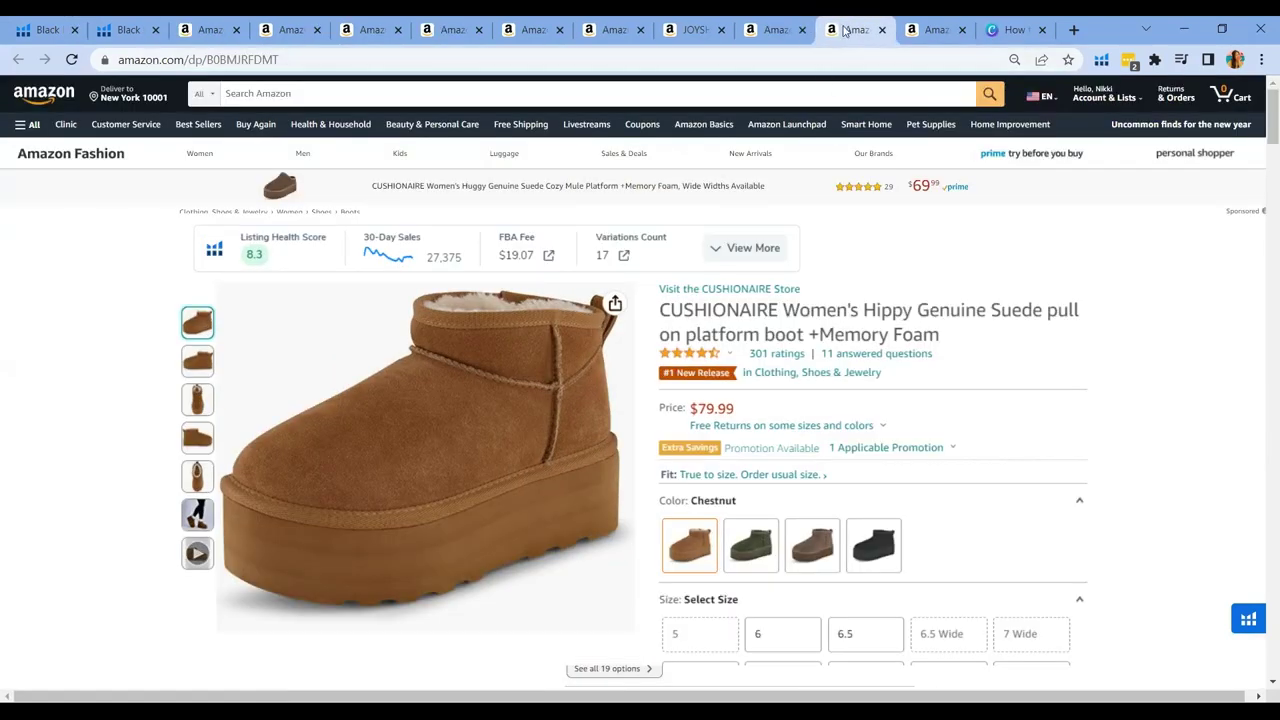
drag(845, 30, 830, 69)
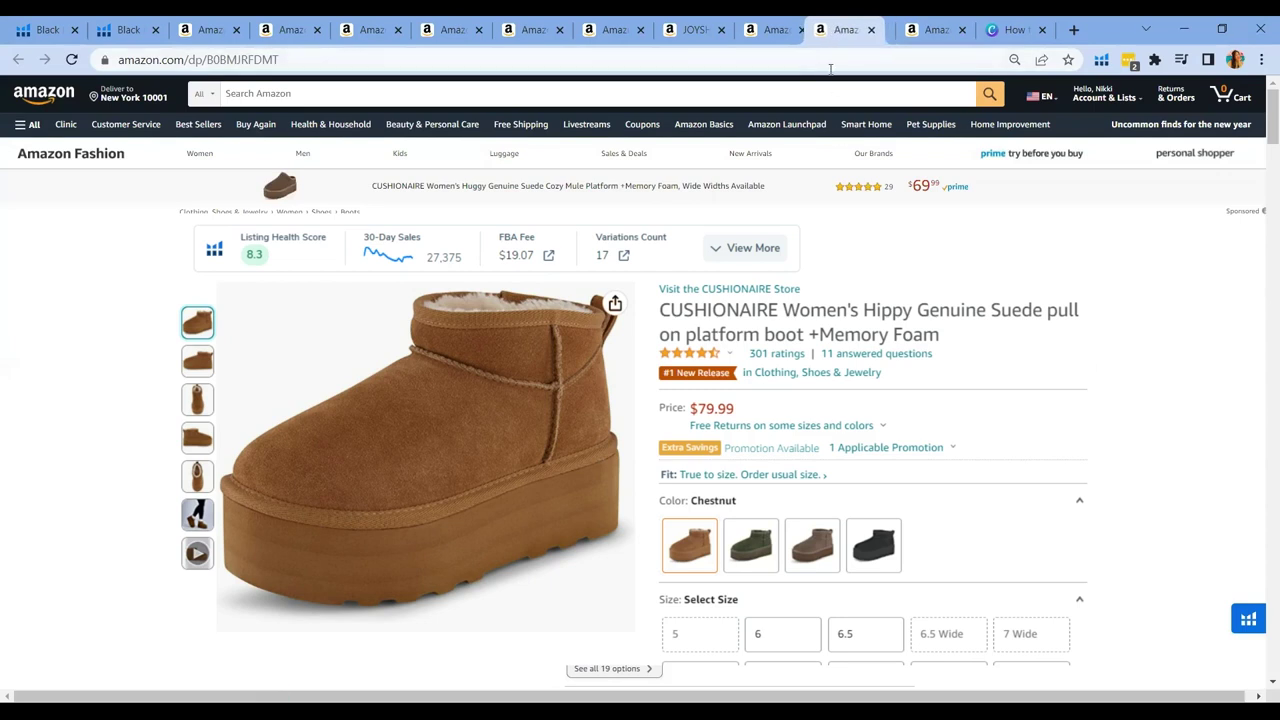
drag(830, 69, 830, 69)
drag(830, 69, 830, 69)
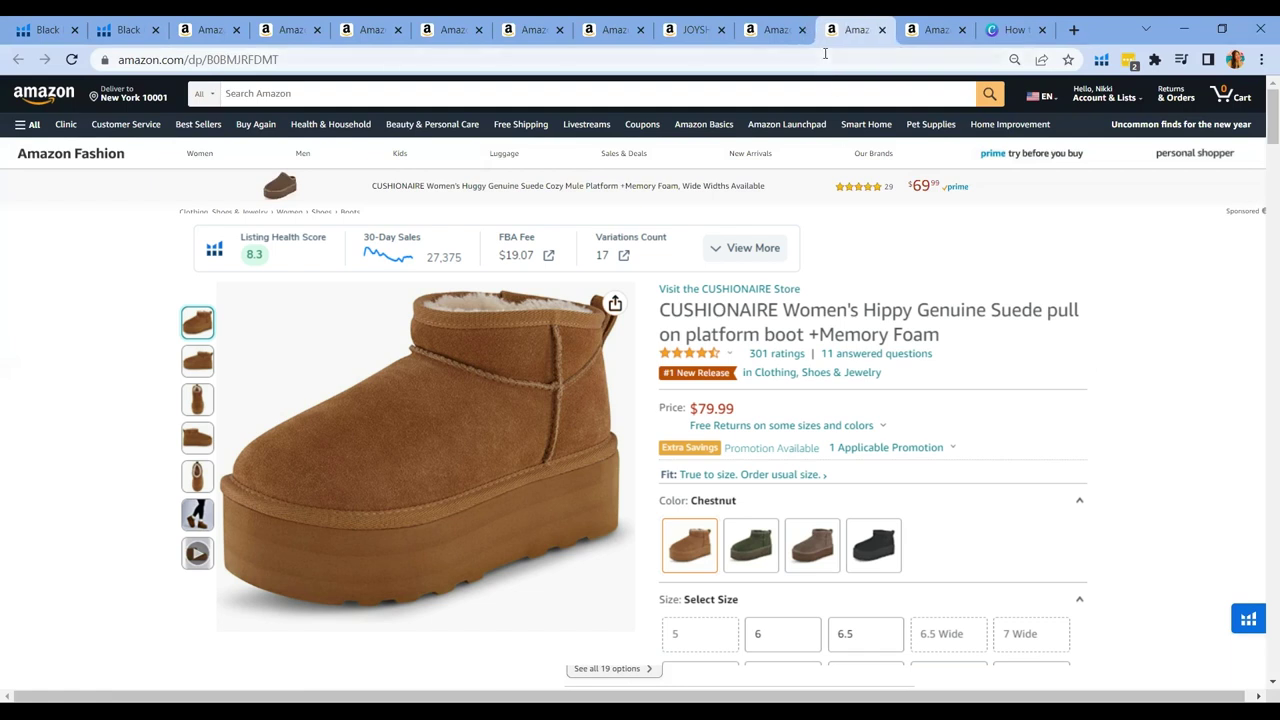
drag(830, 69, 830, 69)
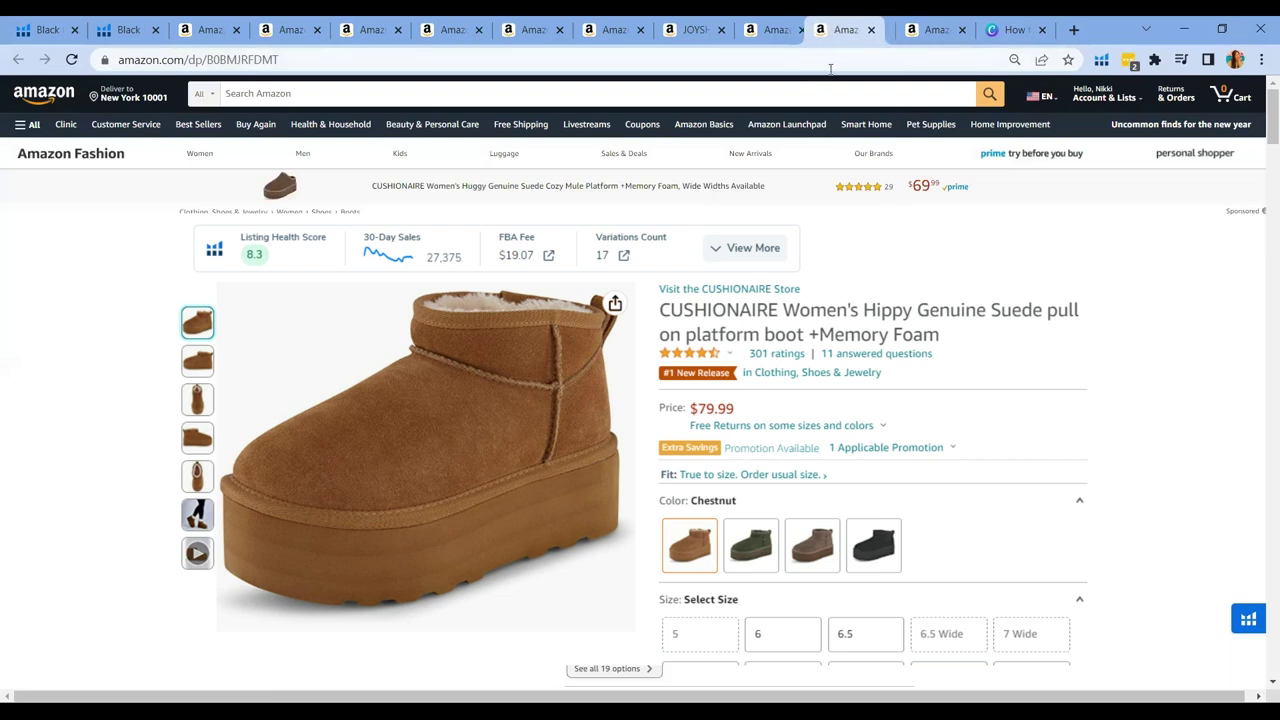
drag(830, 69, 830, 69)
drag(830, 69, 830, 69)
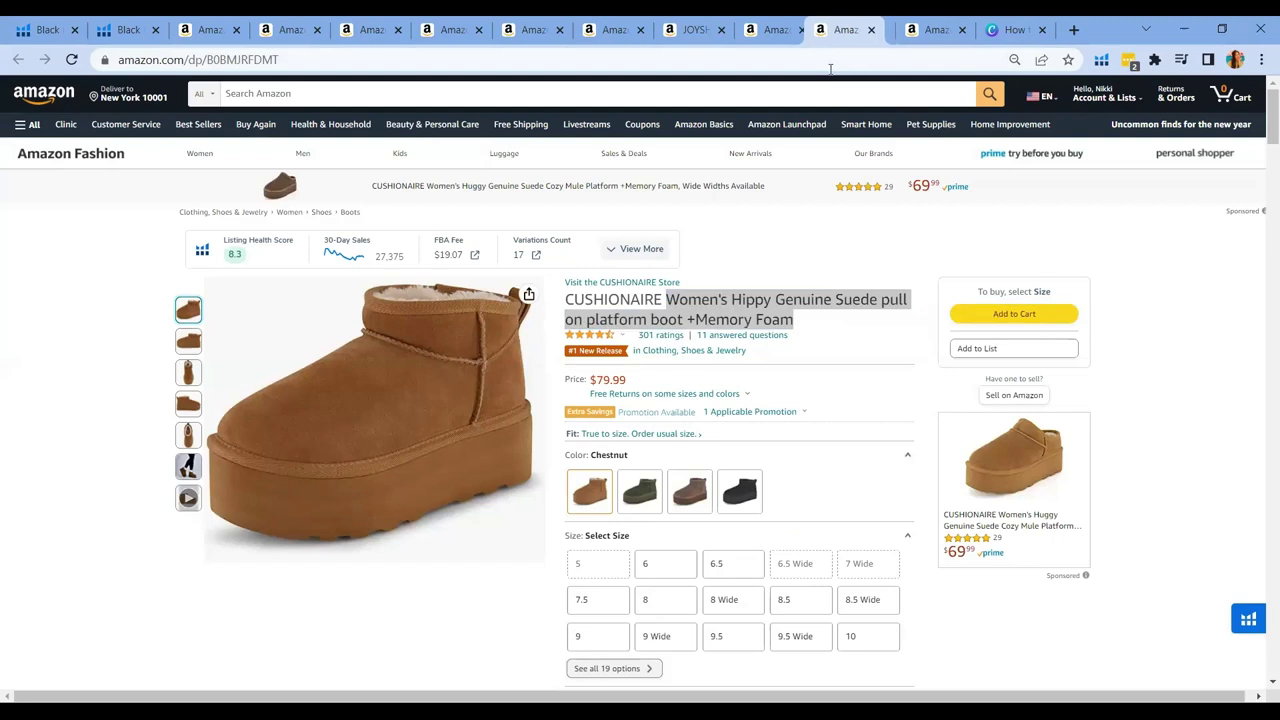
key(ctrl+w)
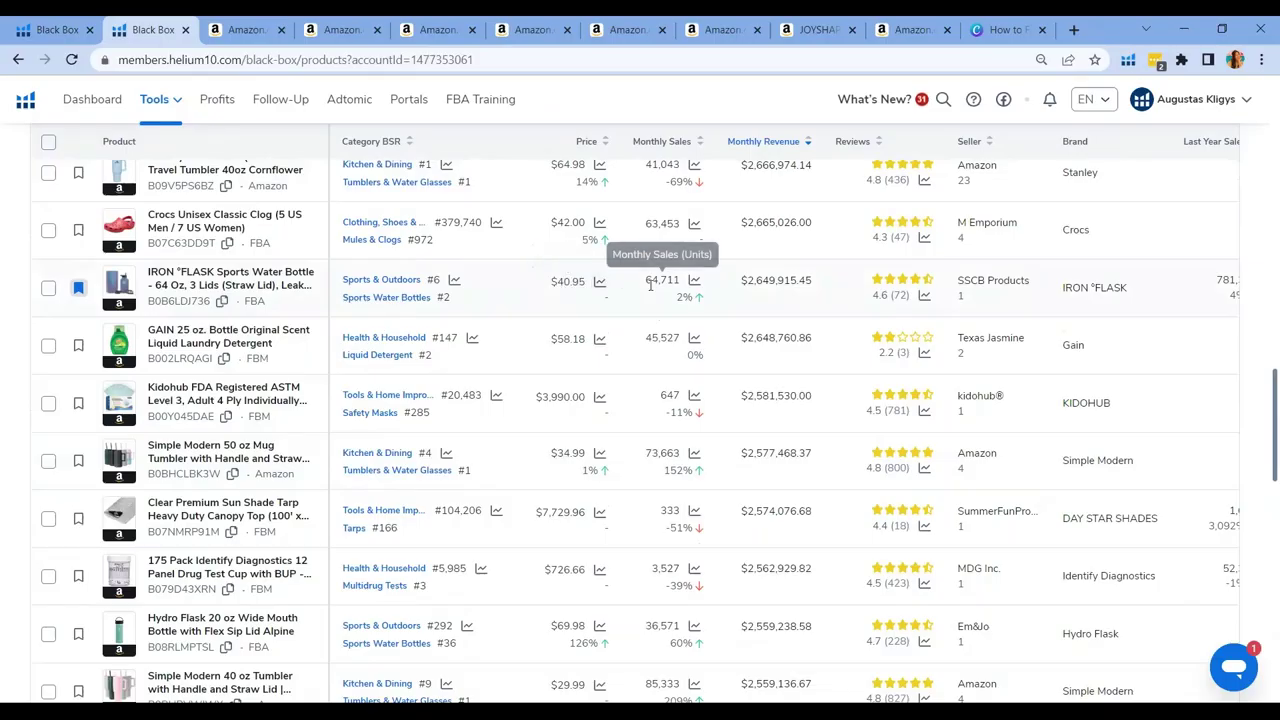
- Check the IRON FLASK row's monthly sales, revenue, review count and listing age
drag(681, 289, 646, 289)
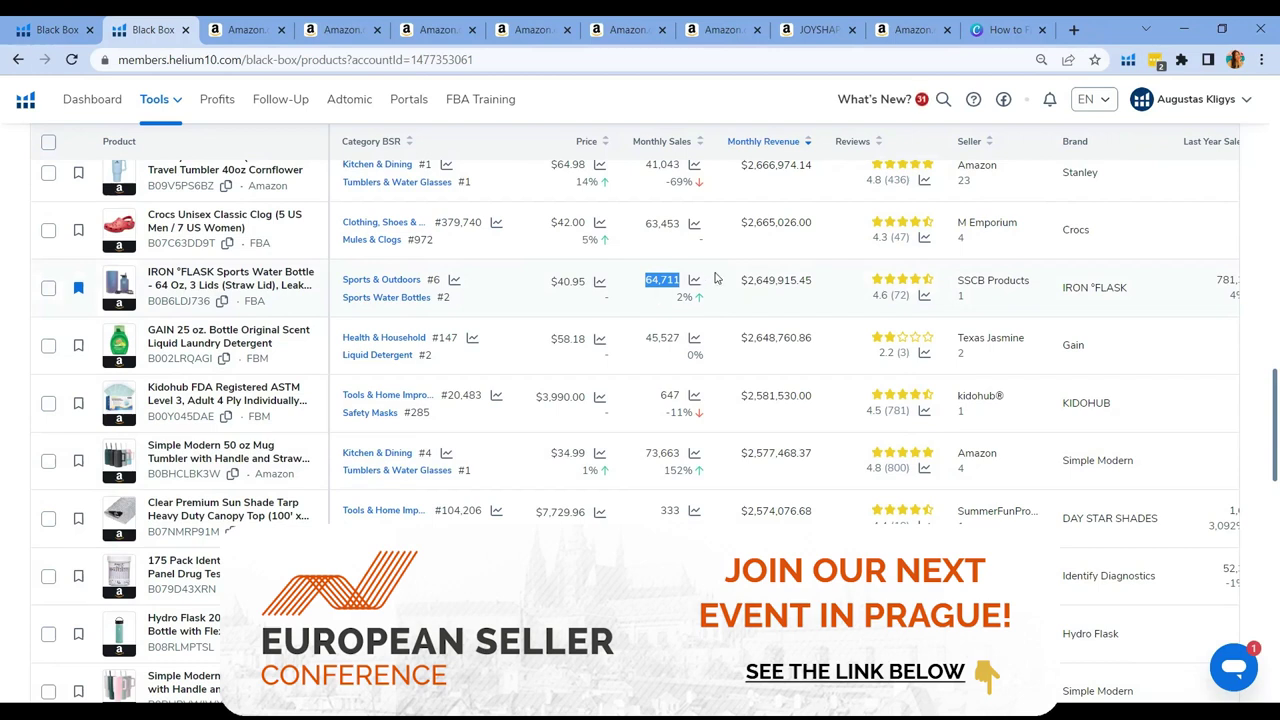
drag(818, 289, 729, 292)
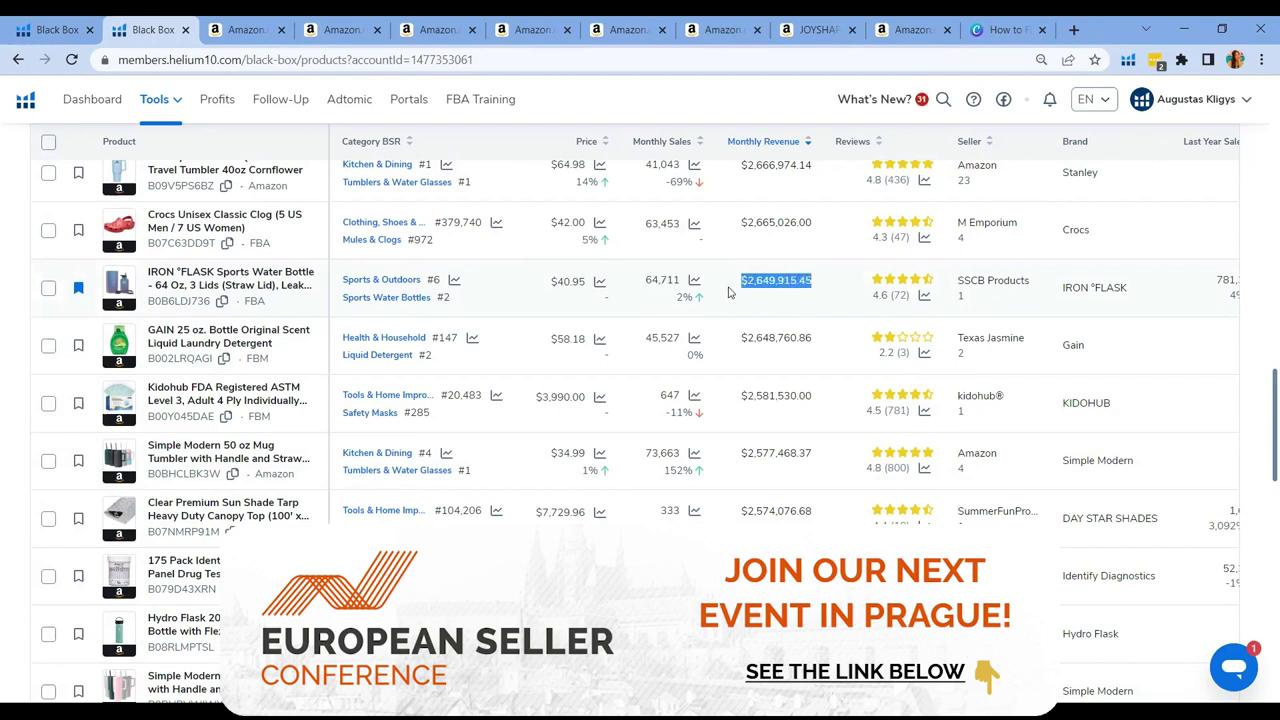
drag(912, 296, 893, 297)
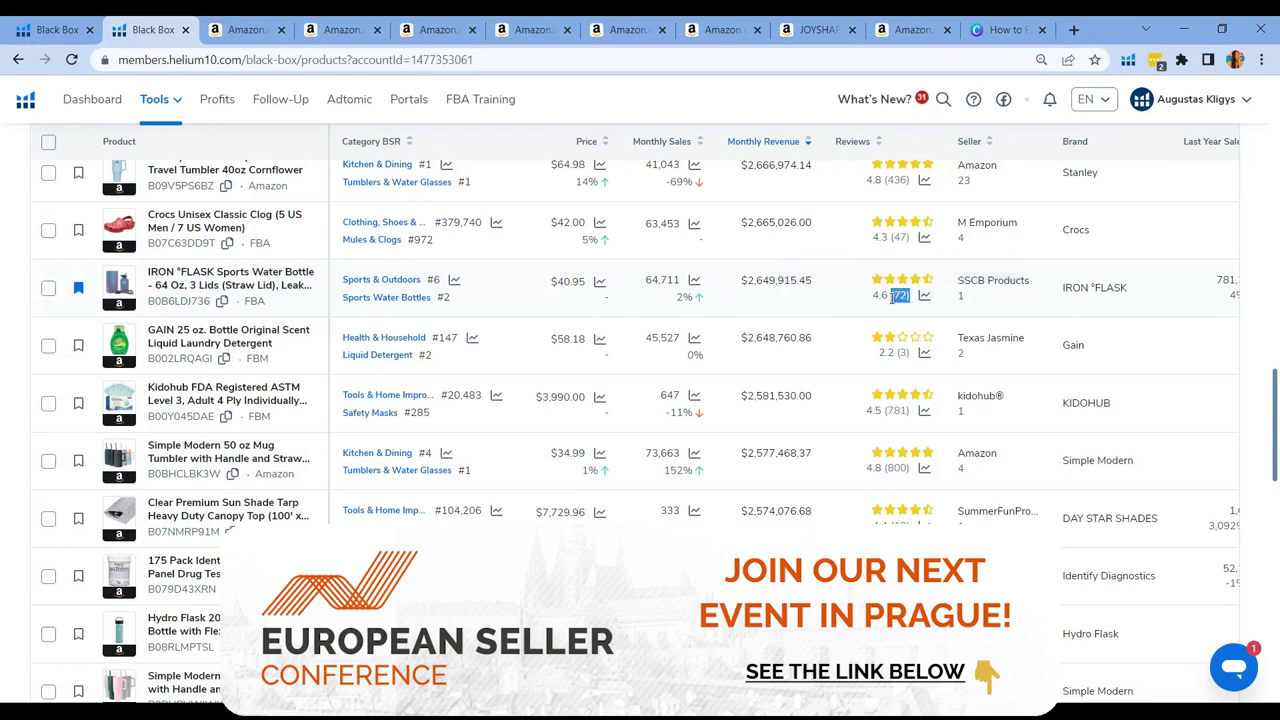
scroll(1060, 296, right, 2)
scroll(1160, 296, right, 3)
scroll(1163, 296, right, 1)
drag(1143, 285, 1090, 281)
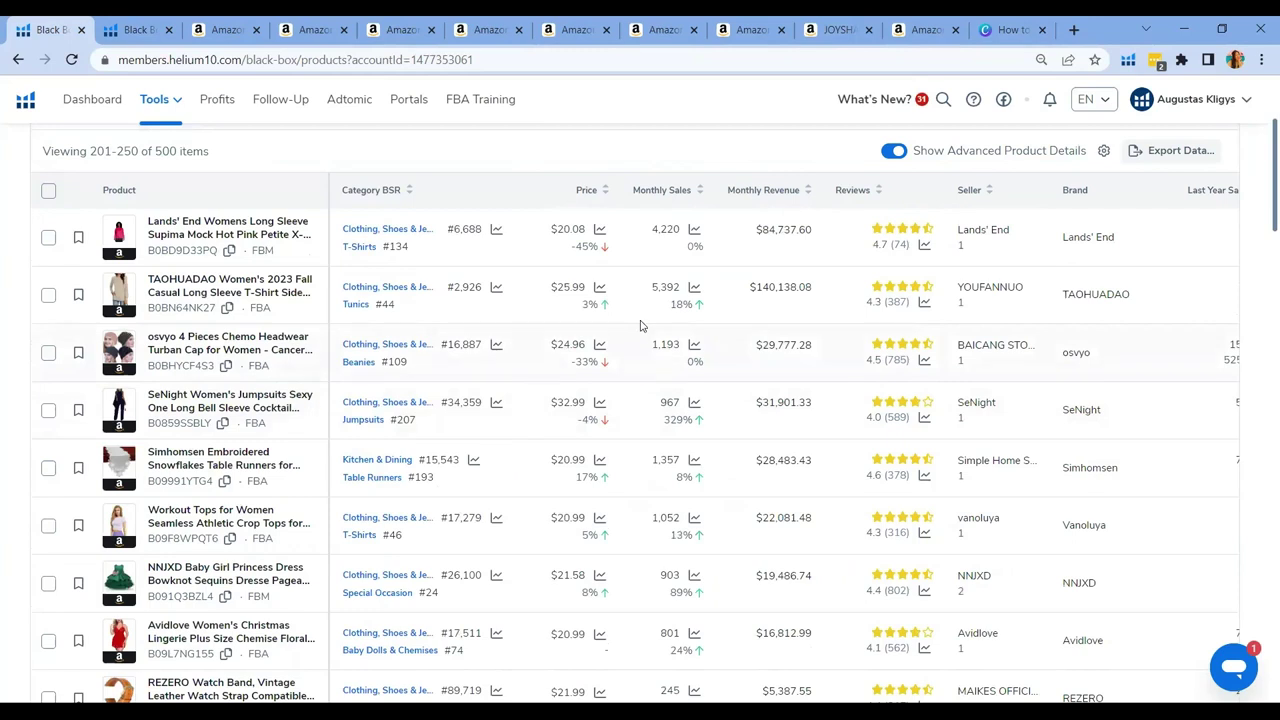
- Load page 6 of Black Box results and find the Bamboo Bubby eczema mittens row
scroll(641, 325, down, 1)
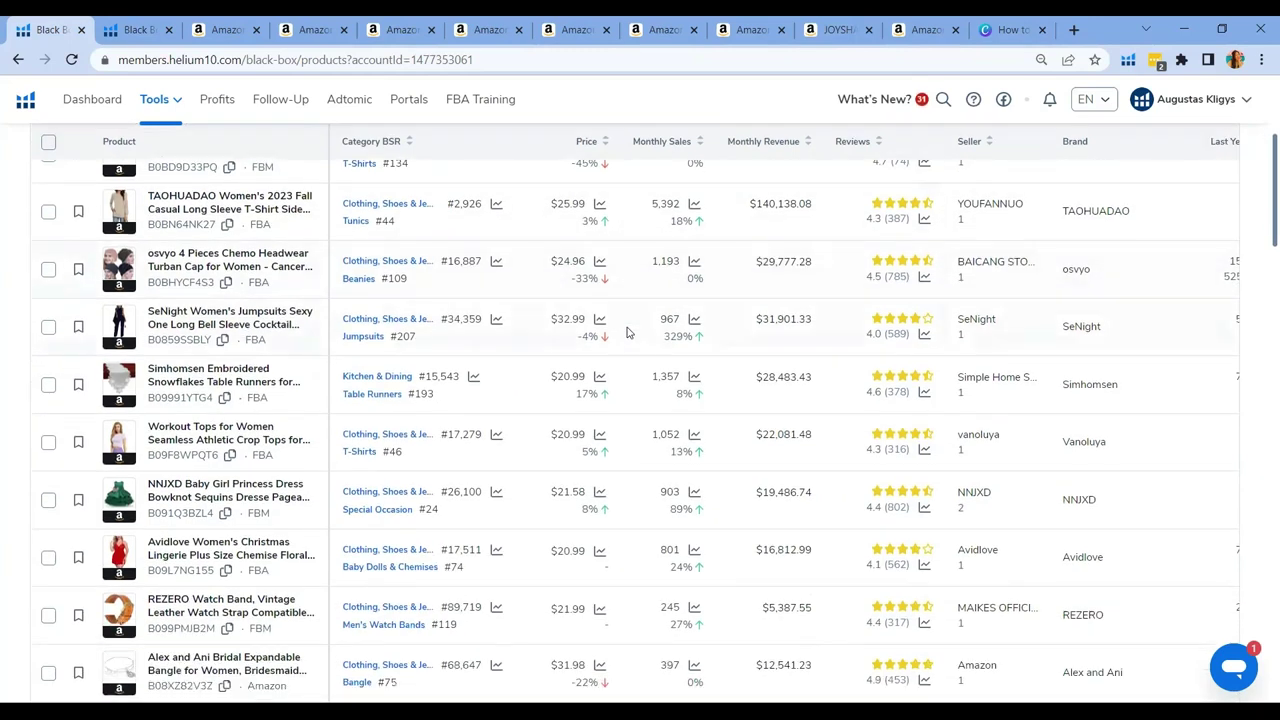
scroll(643, 406, down, 2)
scroll(643, 406, down, 1)
scroll(643, 406, down, 3)
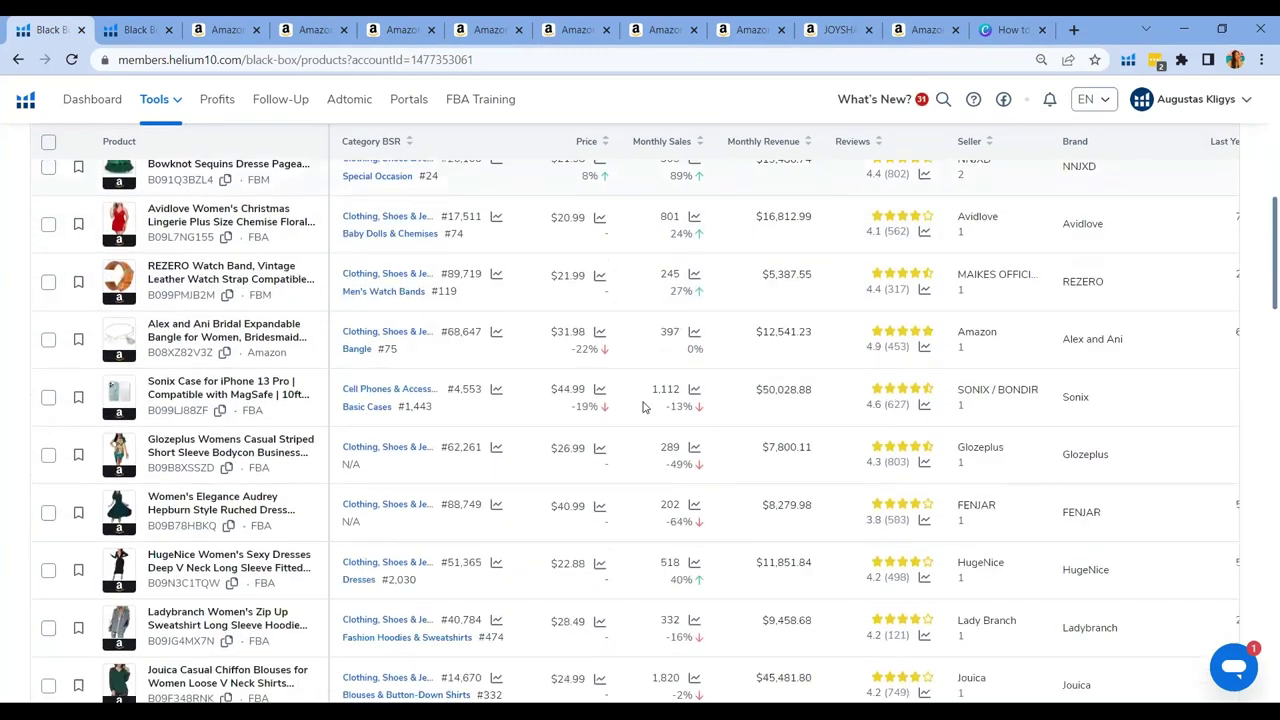
scroll(646, 416, down, 1)
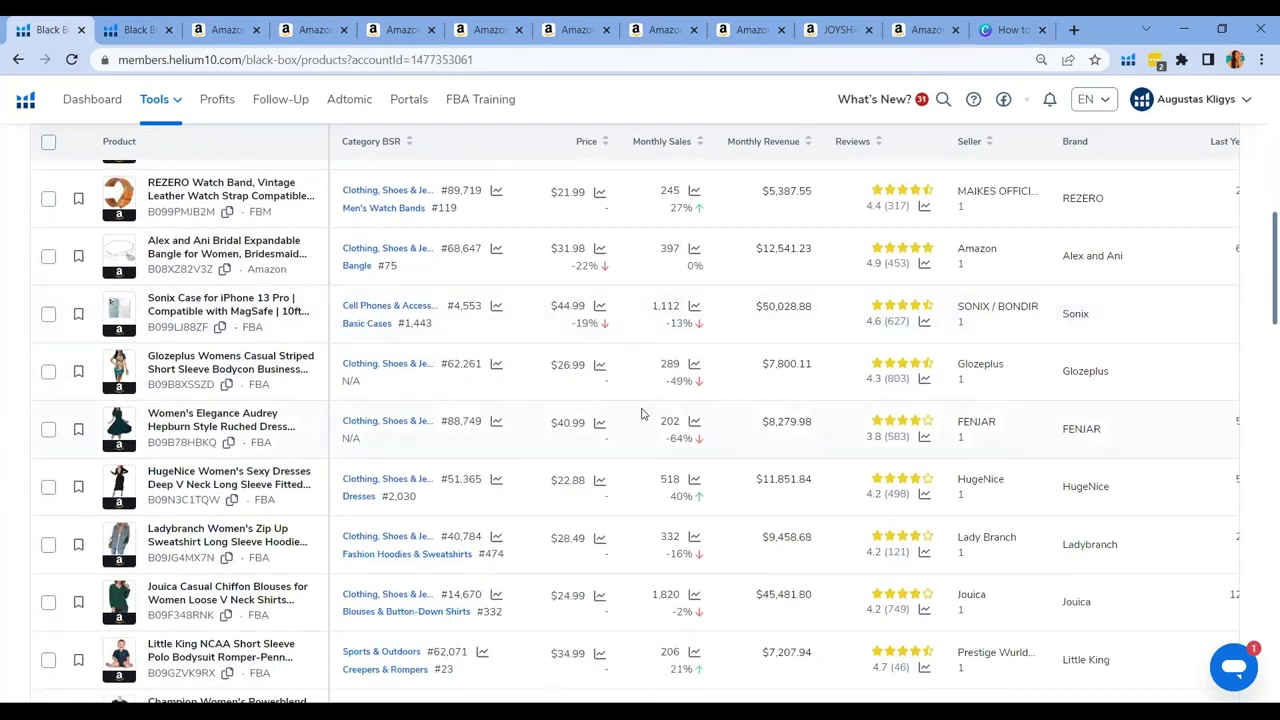
scroll(642, 413, down, 2)
scroll(642, 413, down, 1)
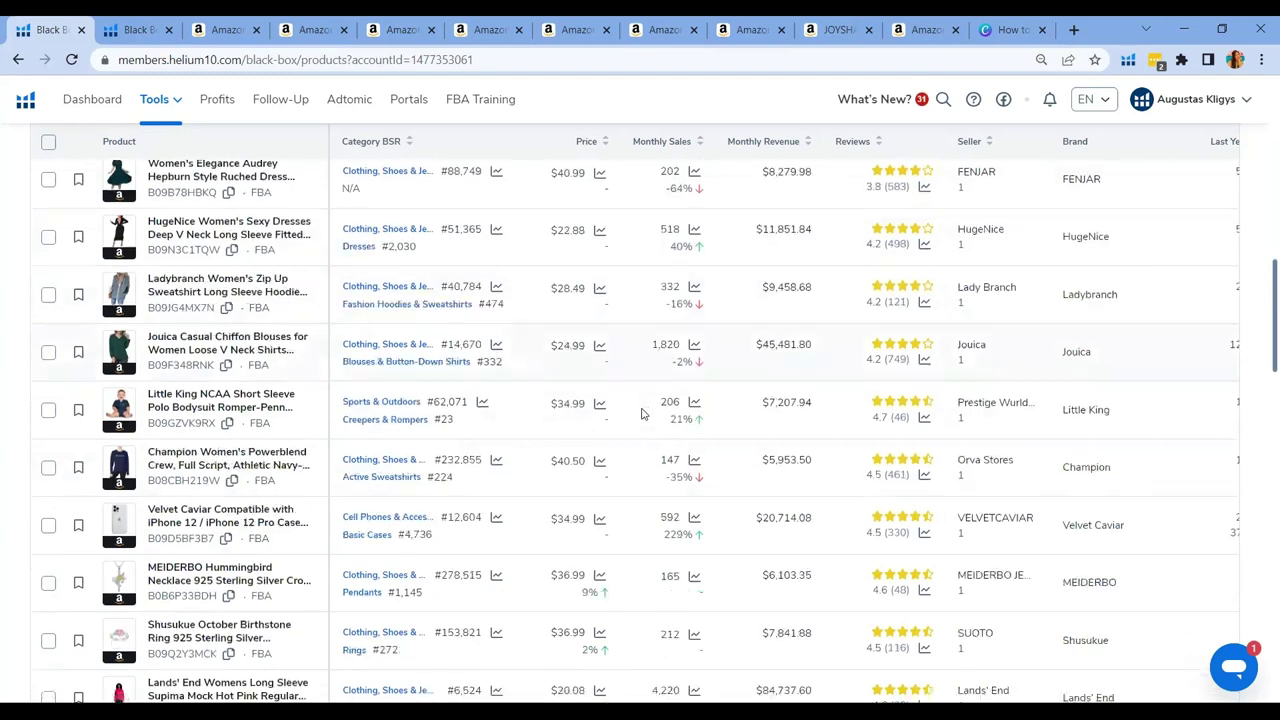
scroll(642, 413, down, 3)
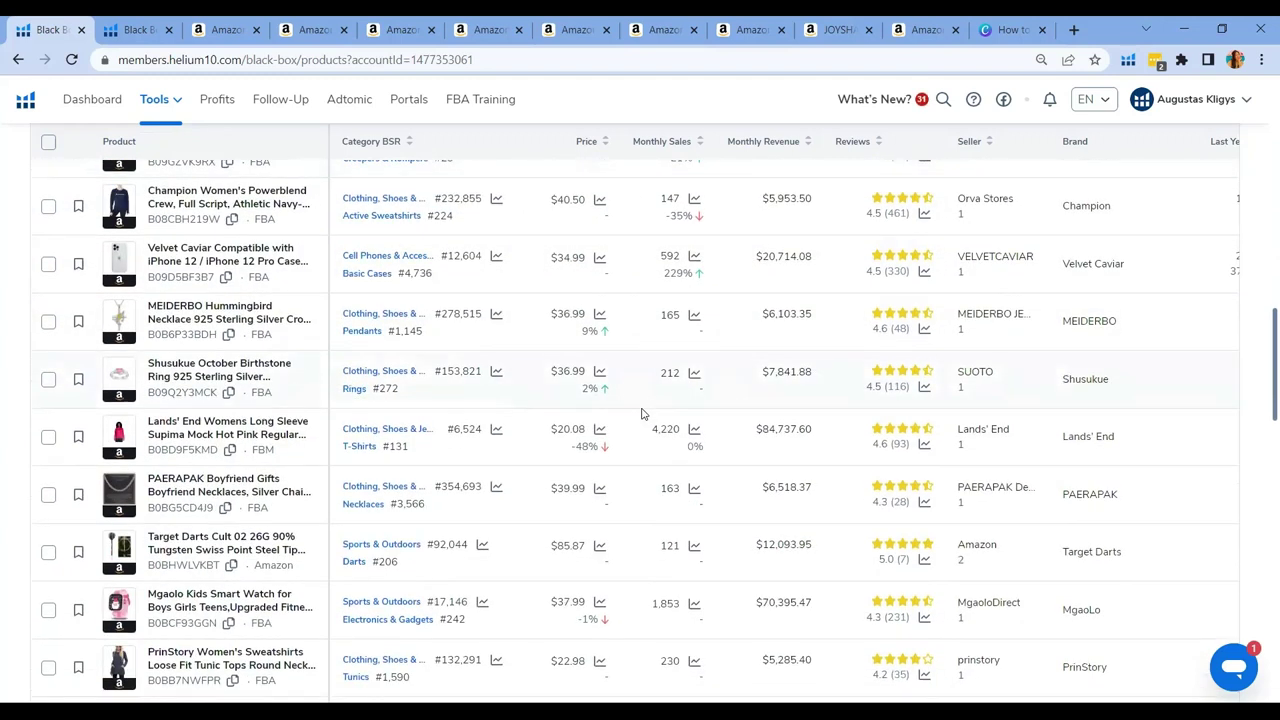
scroll(642, 413, down, 2)
scroll(642, 413, down, 1)
scroll(642, 413, down, 2)
scroll(642, 413, down, 4)
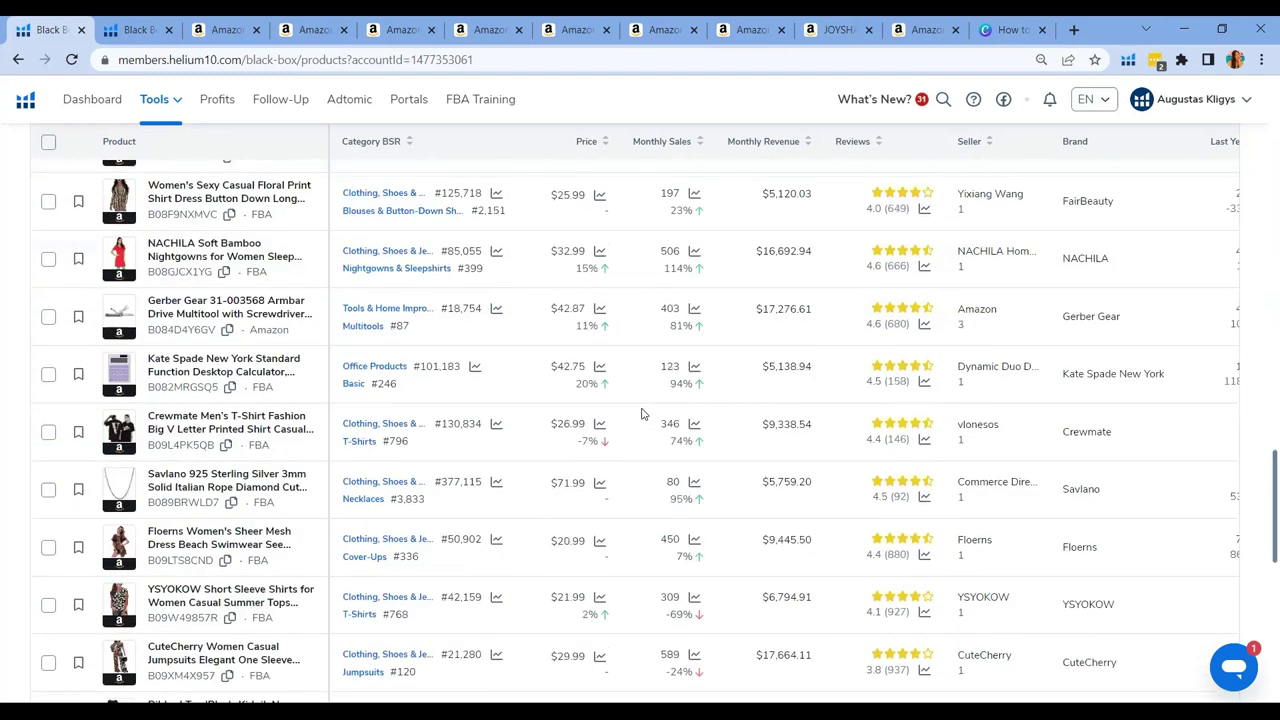
scroll(642, 413, down, 10)
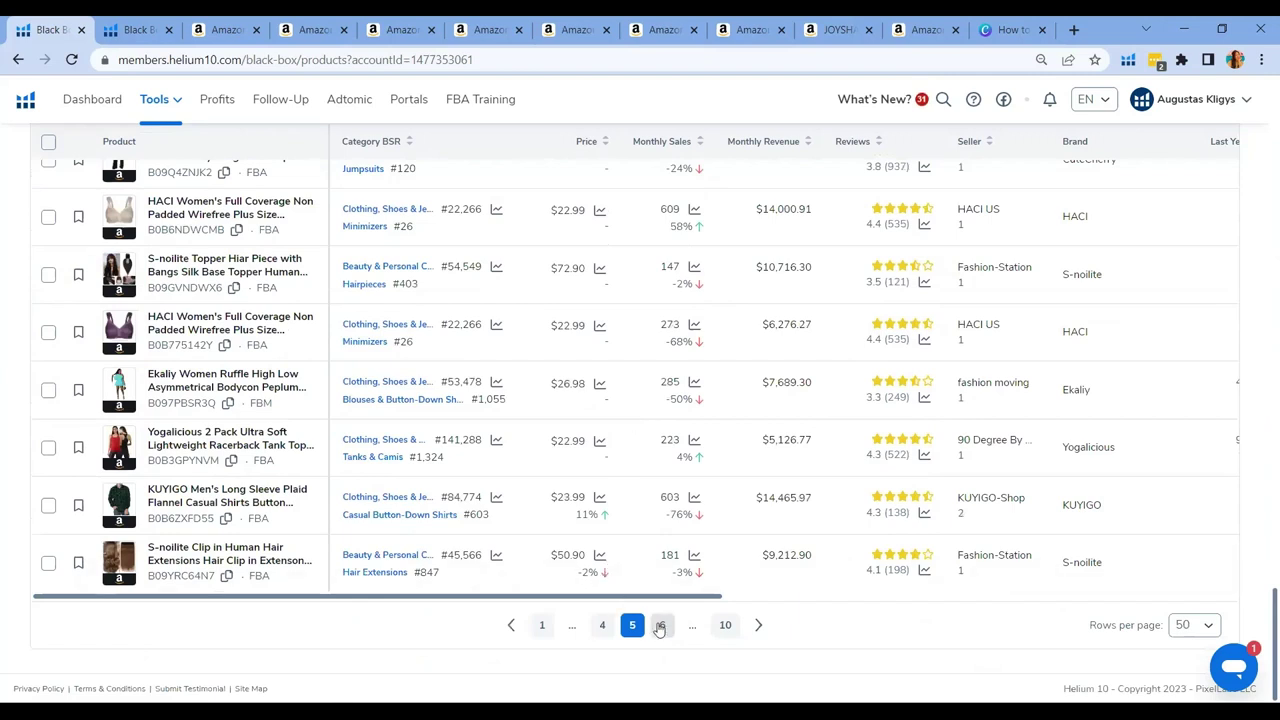
click(661, 624)
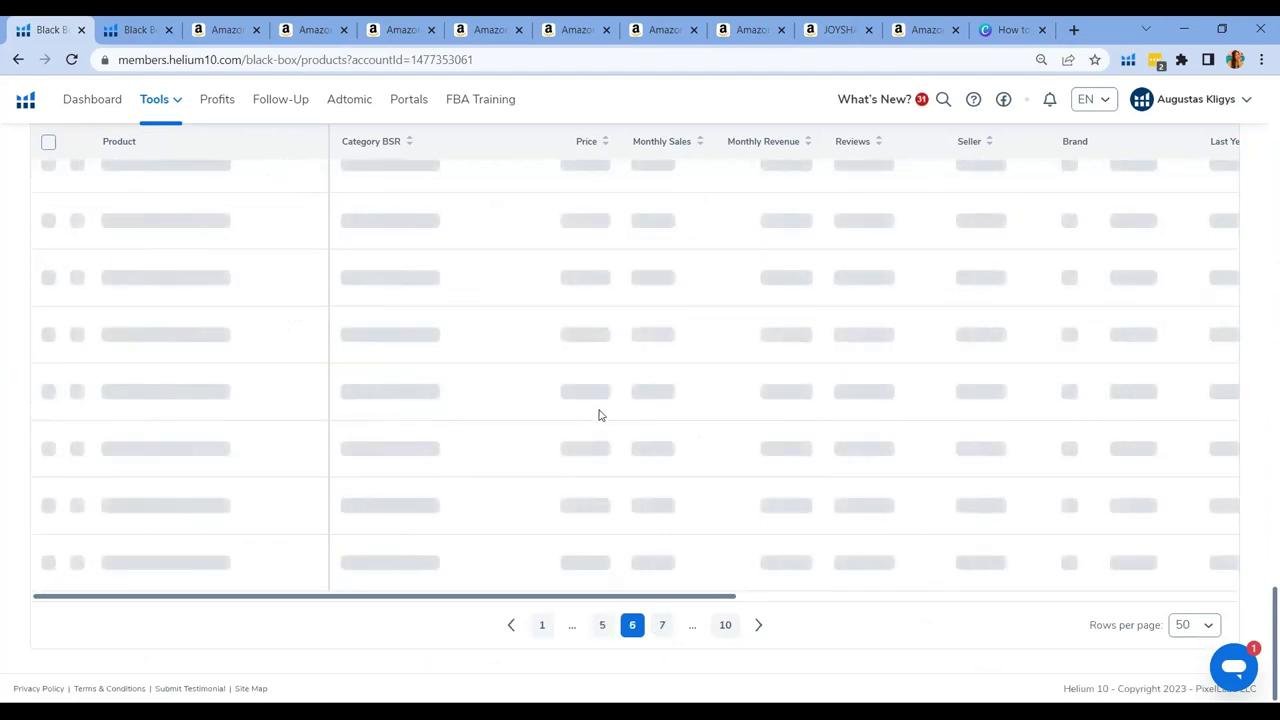
scroll(193, 262, up, 1)
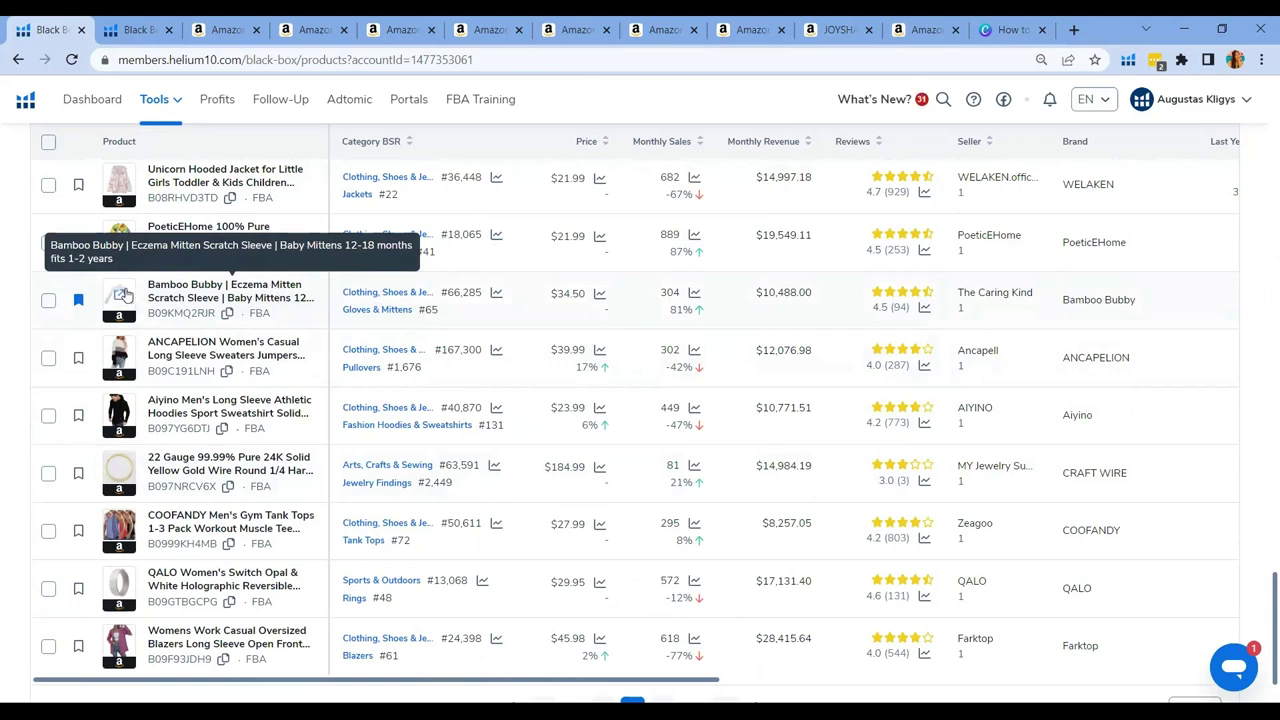
- Open and browse the Bamboo Bubby mittens' Amazon product page
click(123, 295)
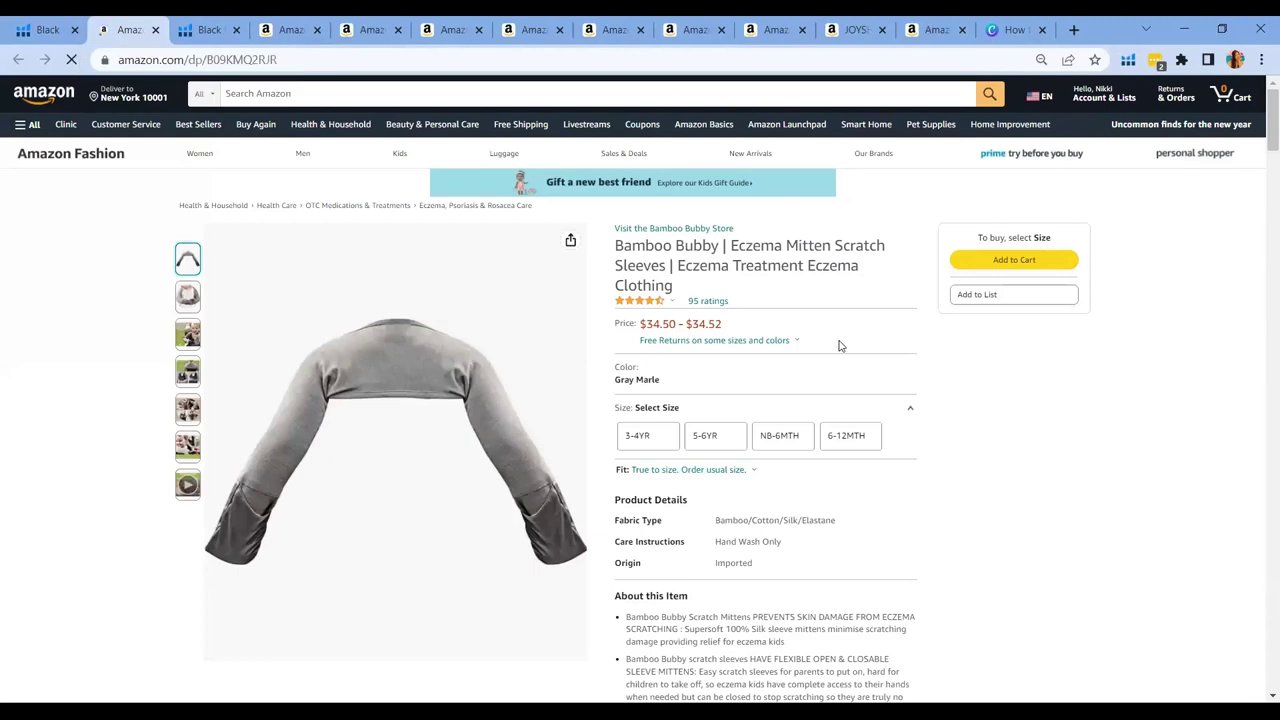
scroll(840, 346, down, 1)
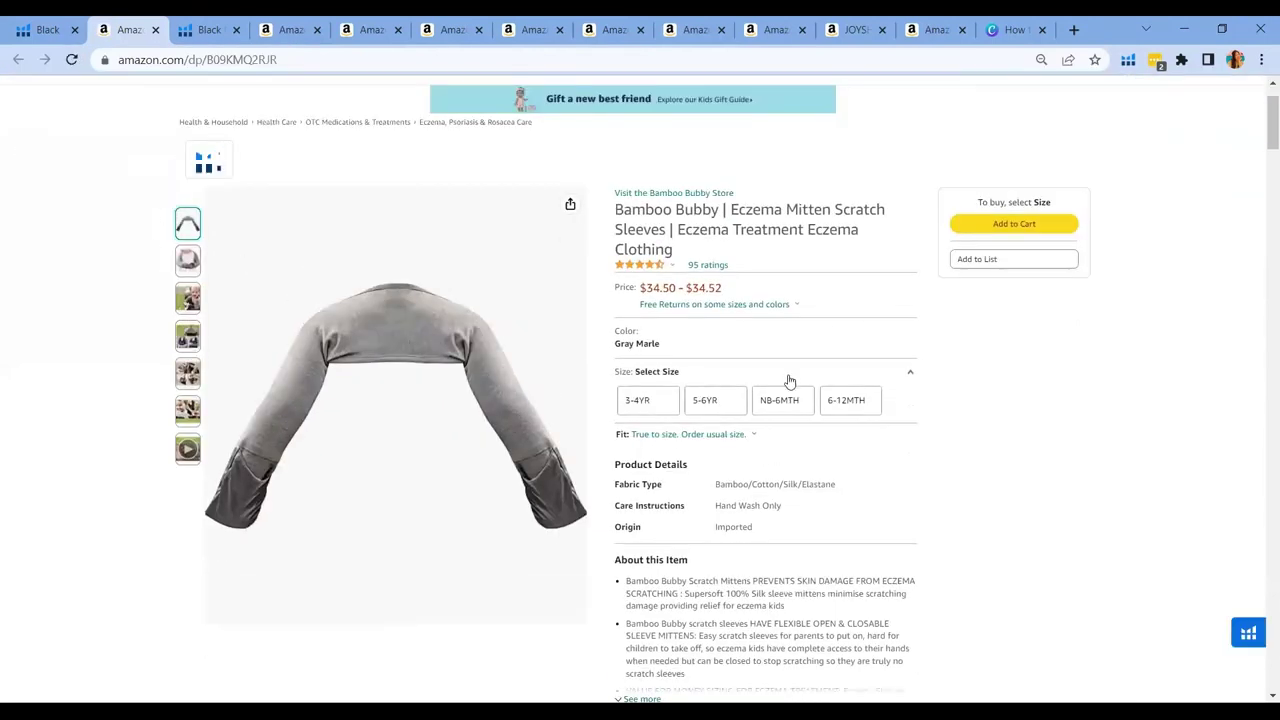
scroll(788, 380, down, 1)
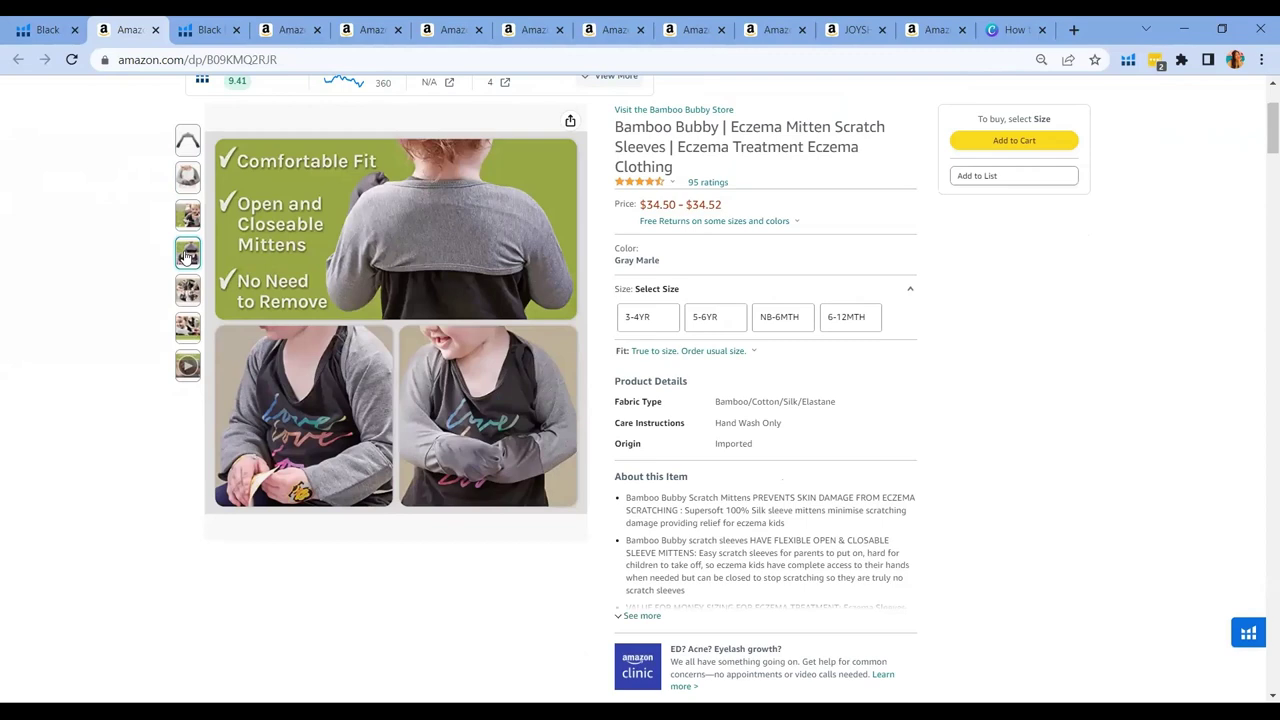
mouse_move(187, 373)
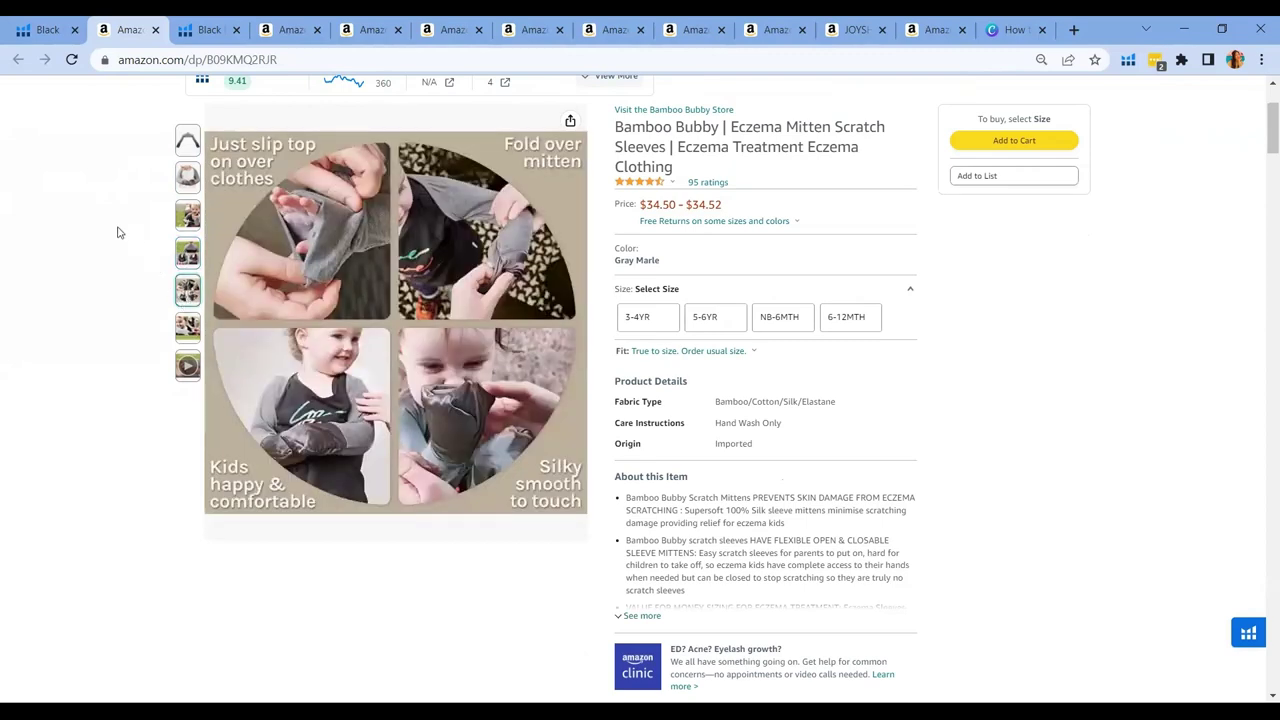
scroll(115, 232, up, 2)
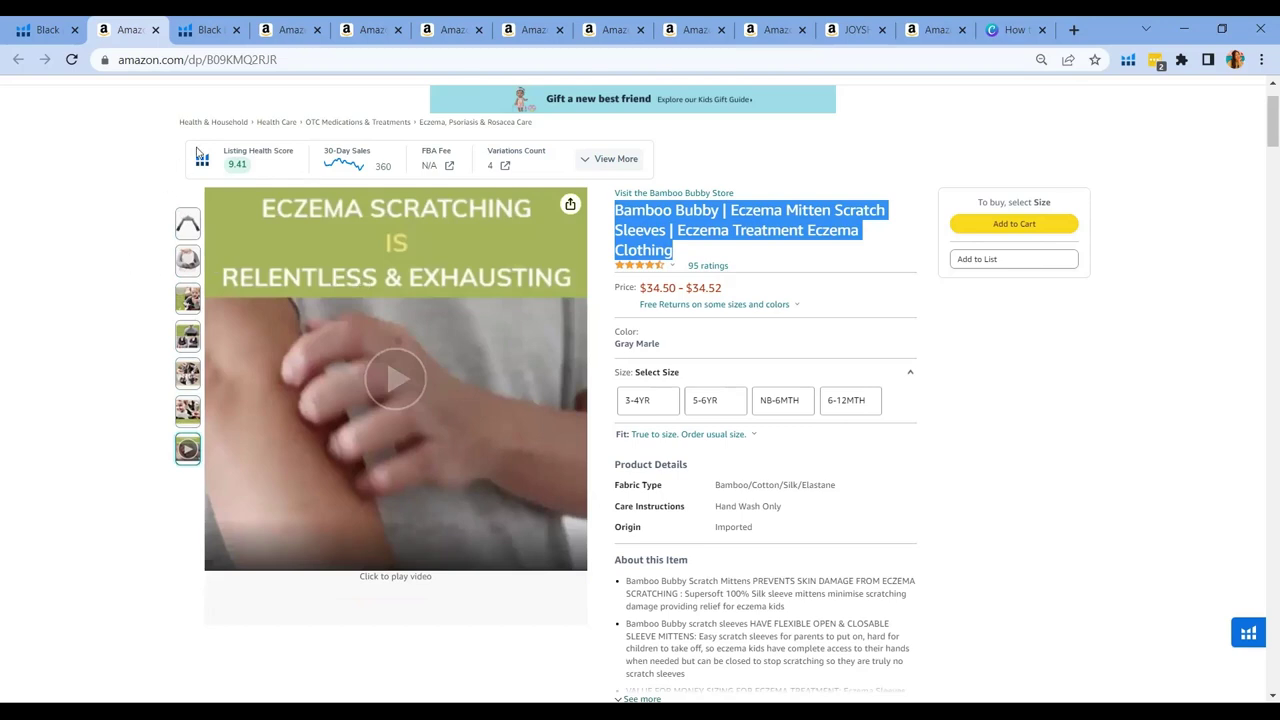
- Check the mittens' 30-day and 90-day sales history, then return to Black Box
click(344, 162)
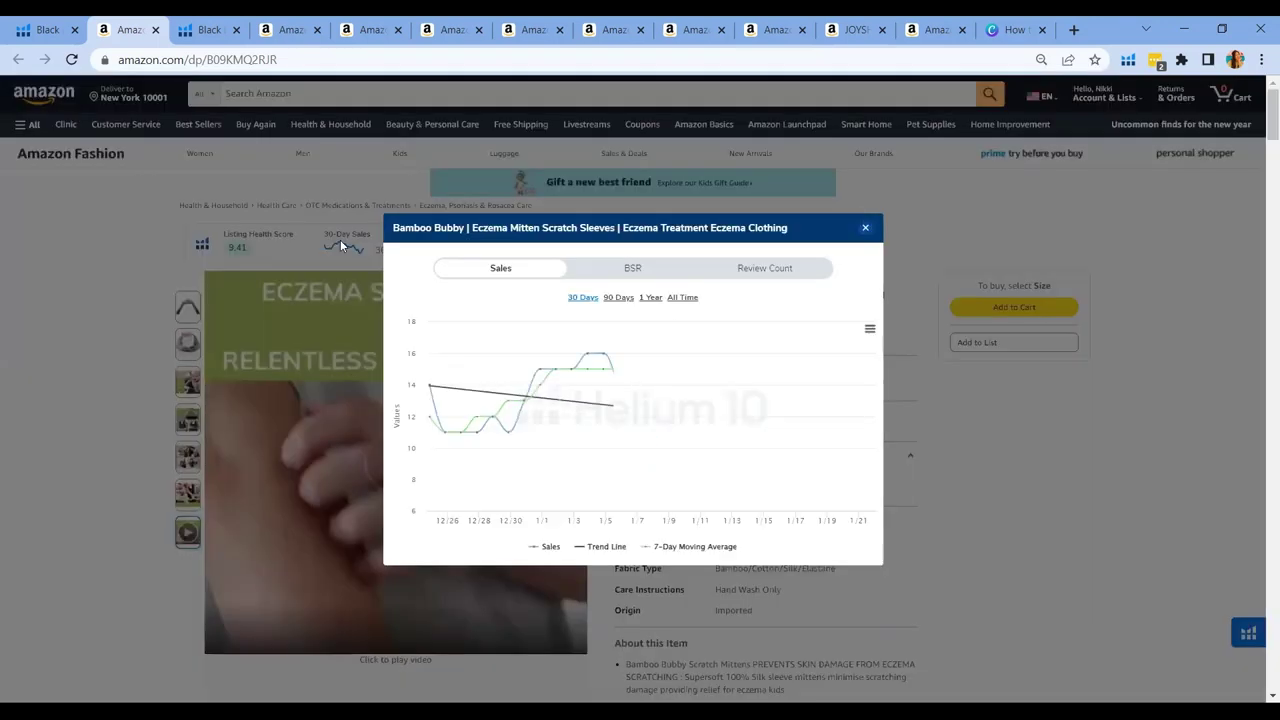
click(614, 299)
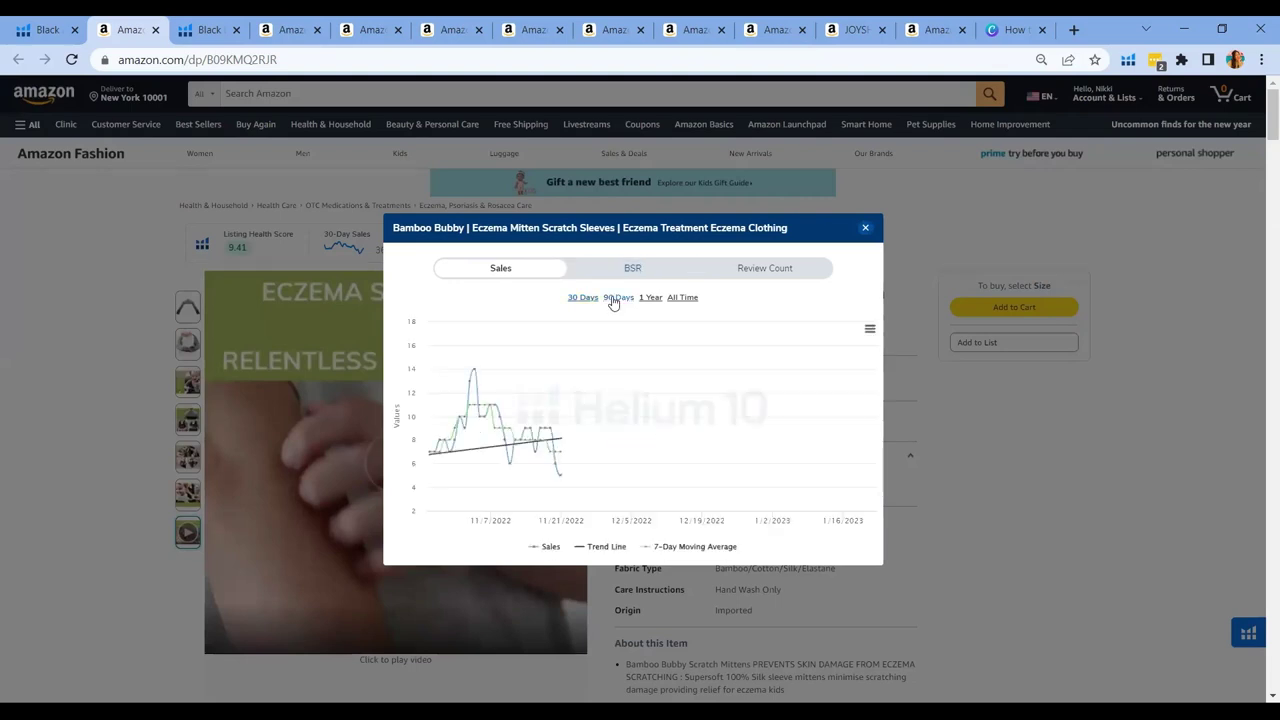
key(ctrl+shift+Tab)
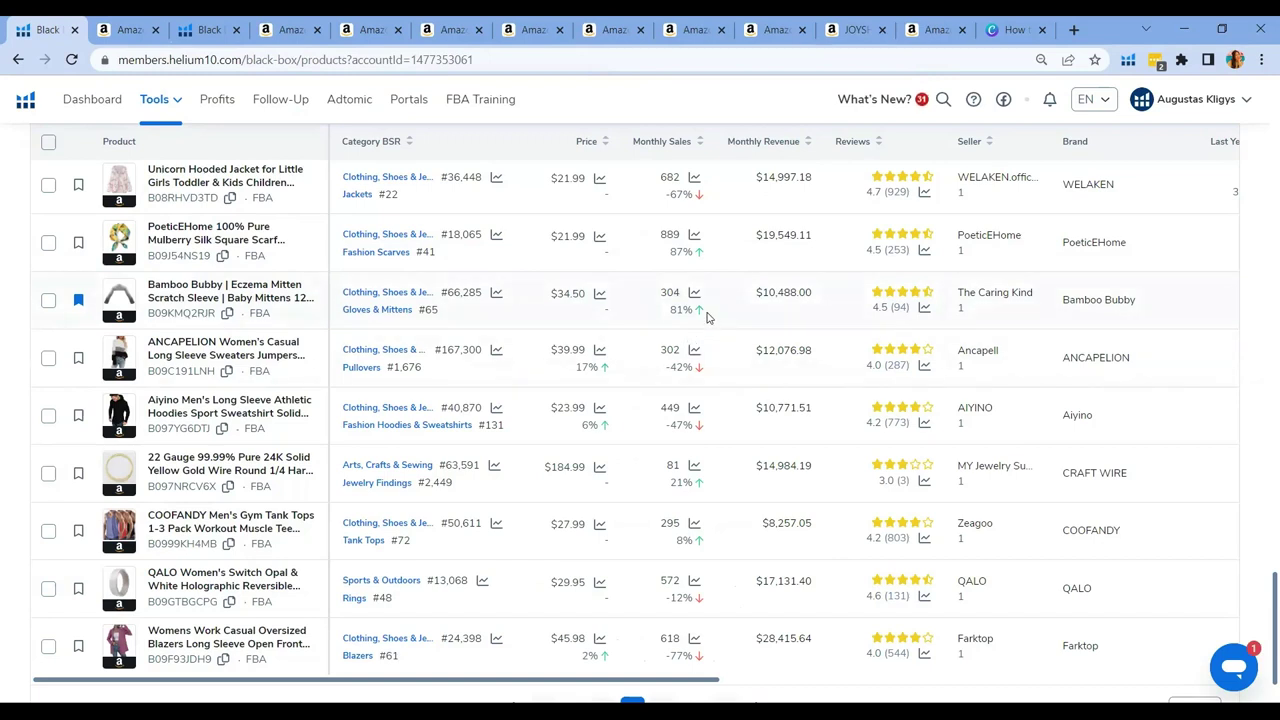
drag(707, 320, 649, 322)
drag(828, 296, 745, 301)
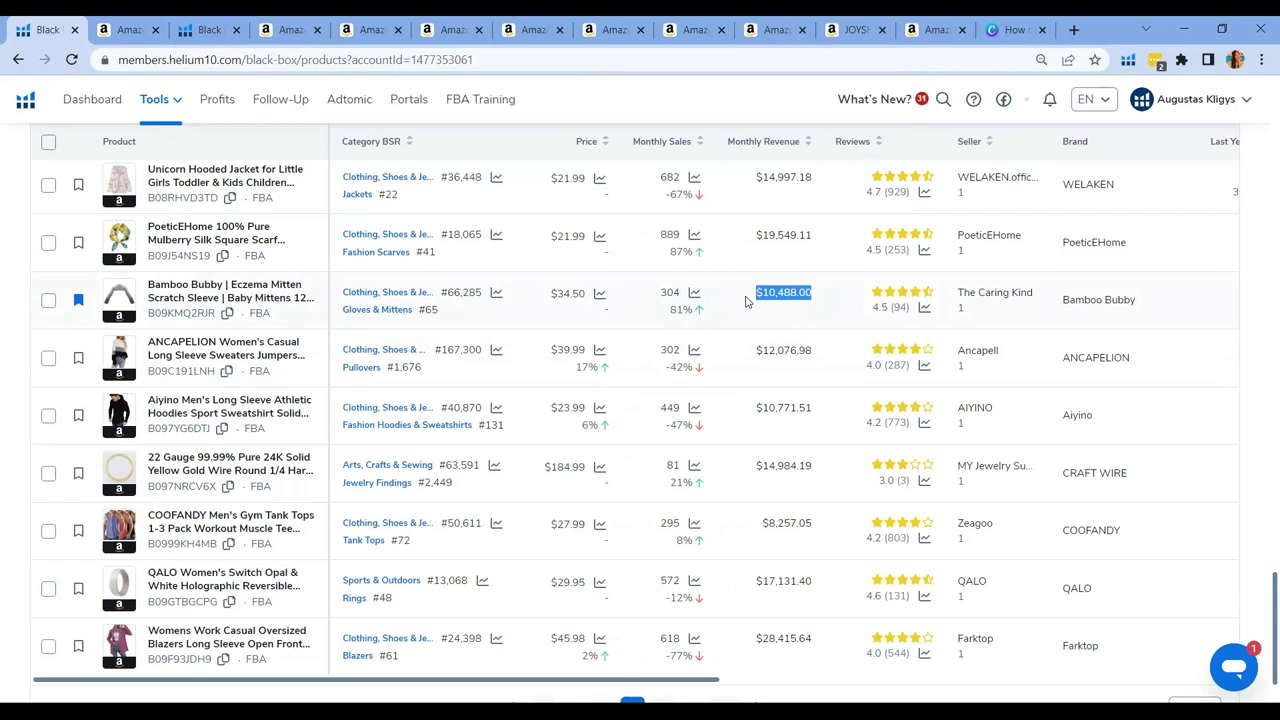
drag(911, 309, 893, 313)
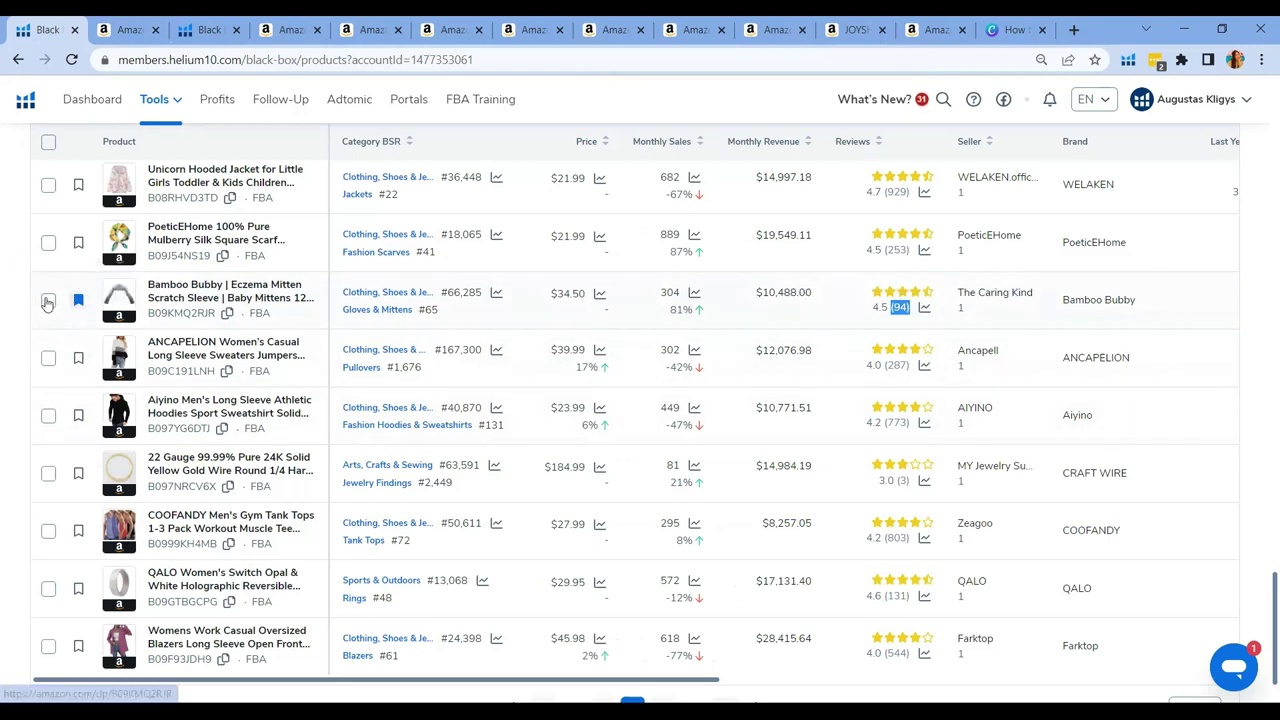
click(143, 302)
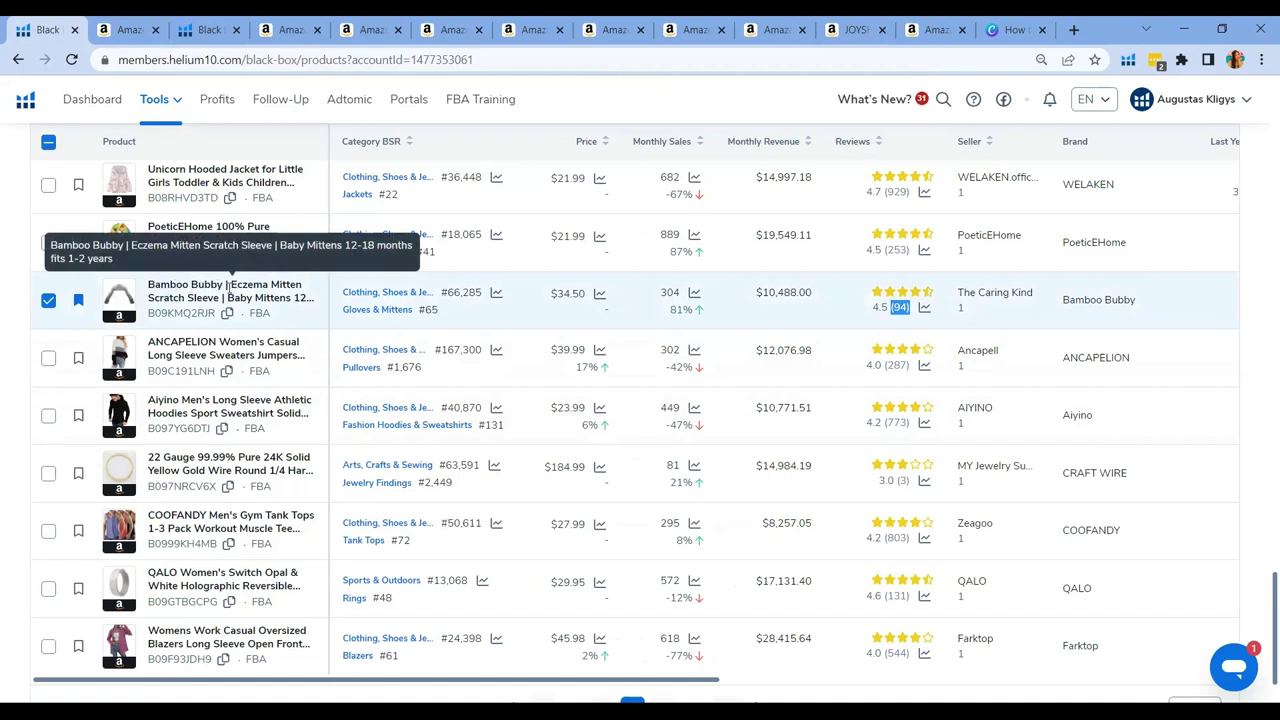
drag(228, 291, 316, 304)
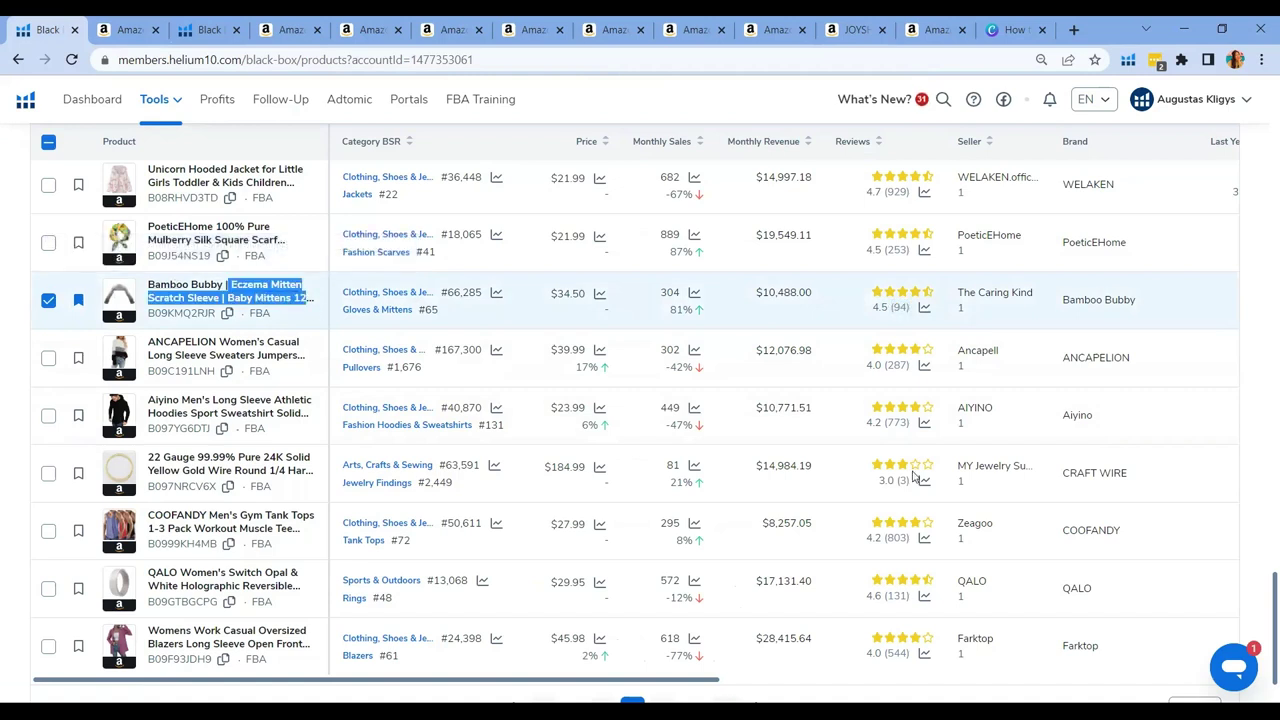
scroll(413, 295, right, 5)
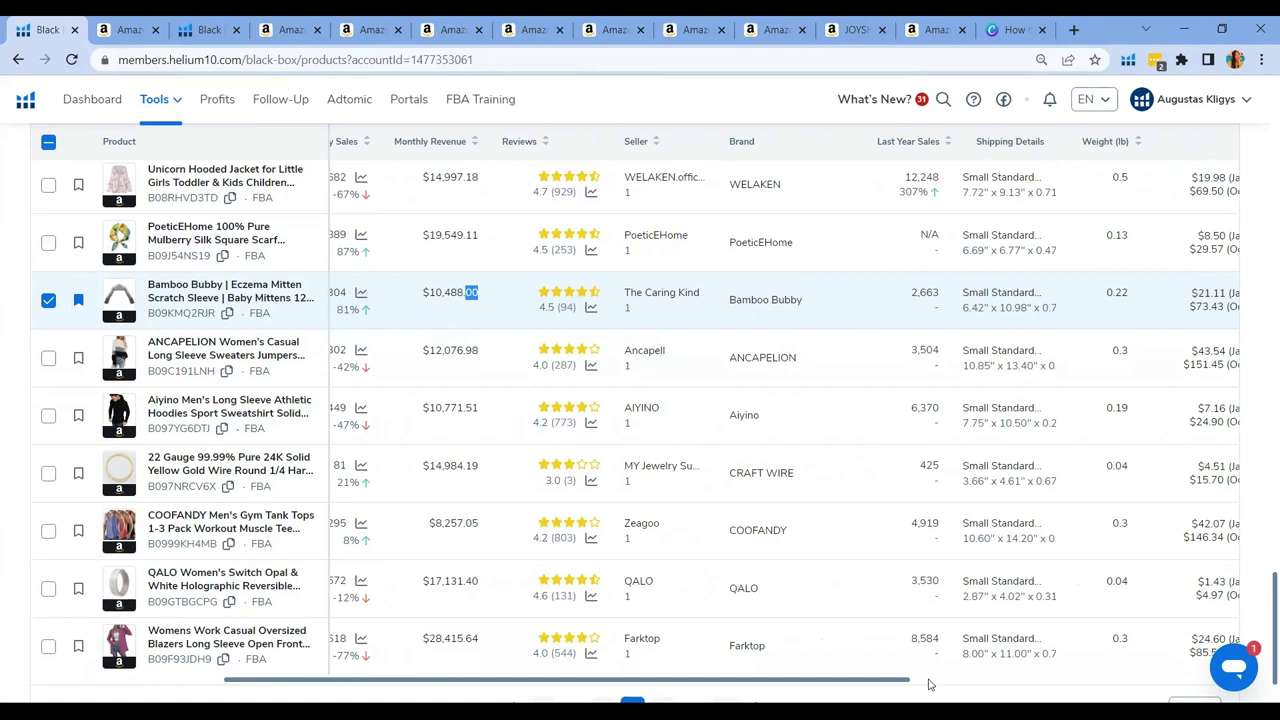
drag(905, 680, 1213, 668)
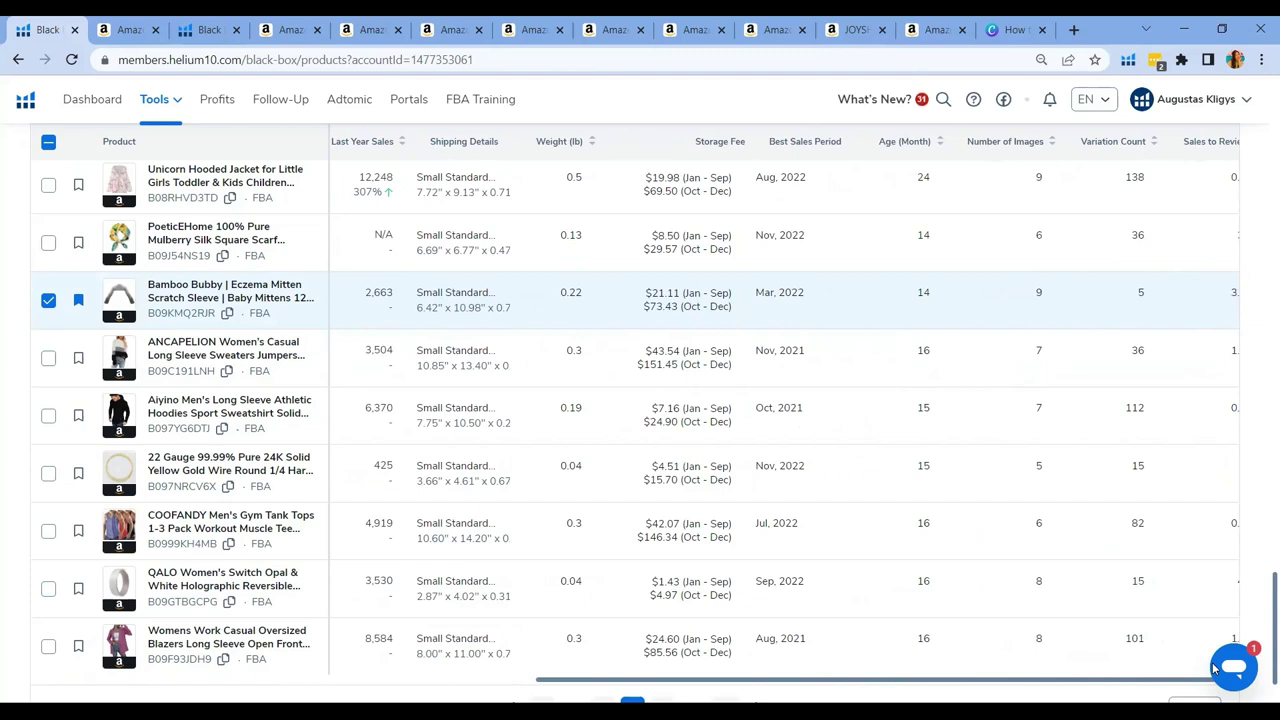
drag(1213, 668, 1257, 662)
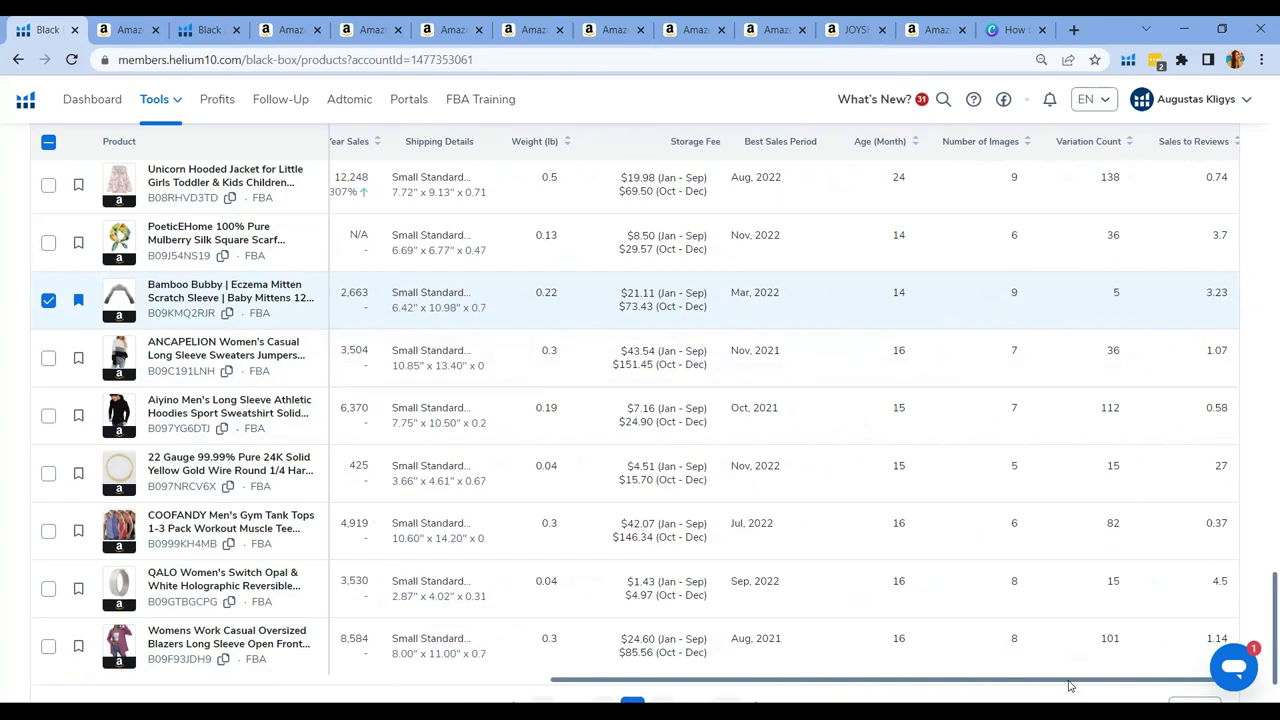
drag(1066, 682, 924, 682)
scroll(630, 640, left, 10)
scroll(540, 627, left, 2)
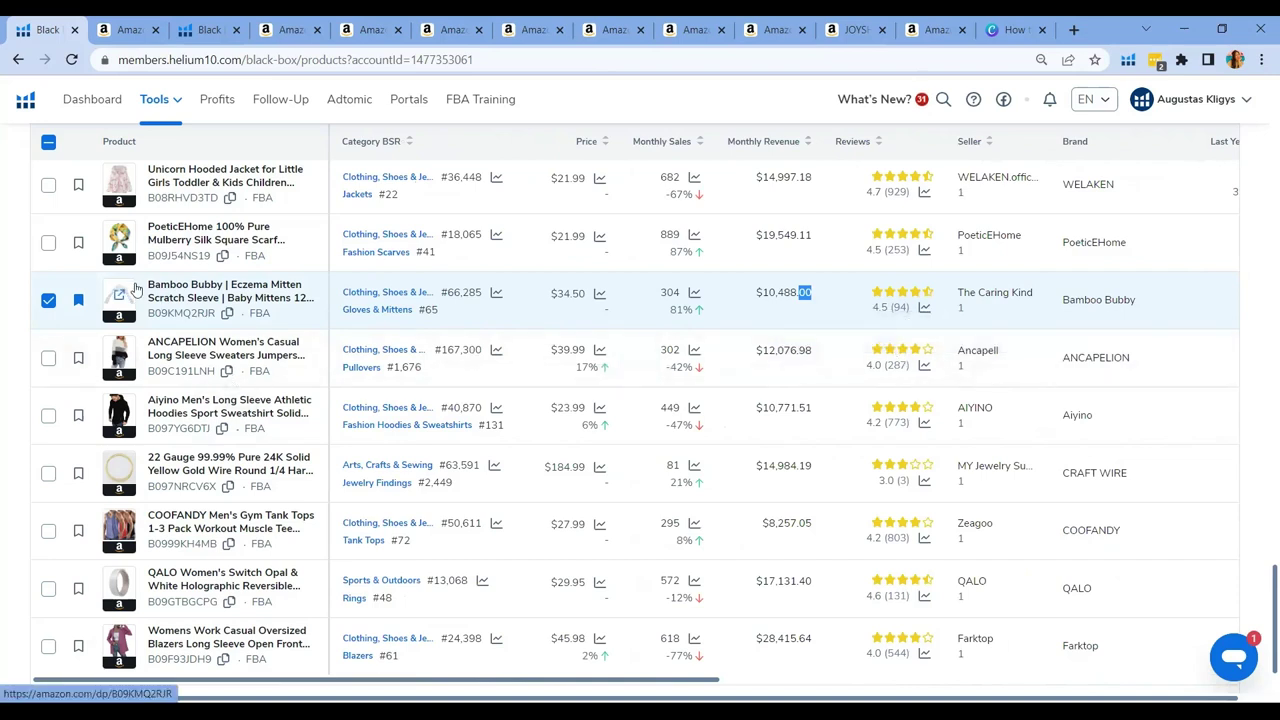
- Scroll to the pagination and load page 8 of the Black Box results
scroll(557, 294, up, 10)
scroll(557, 294, up, 2)
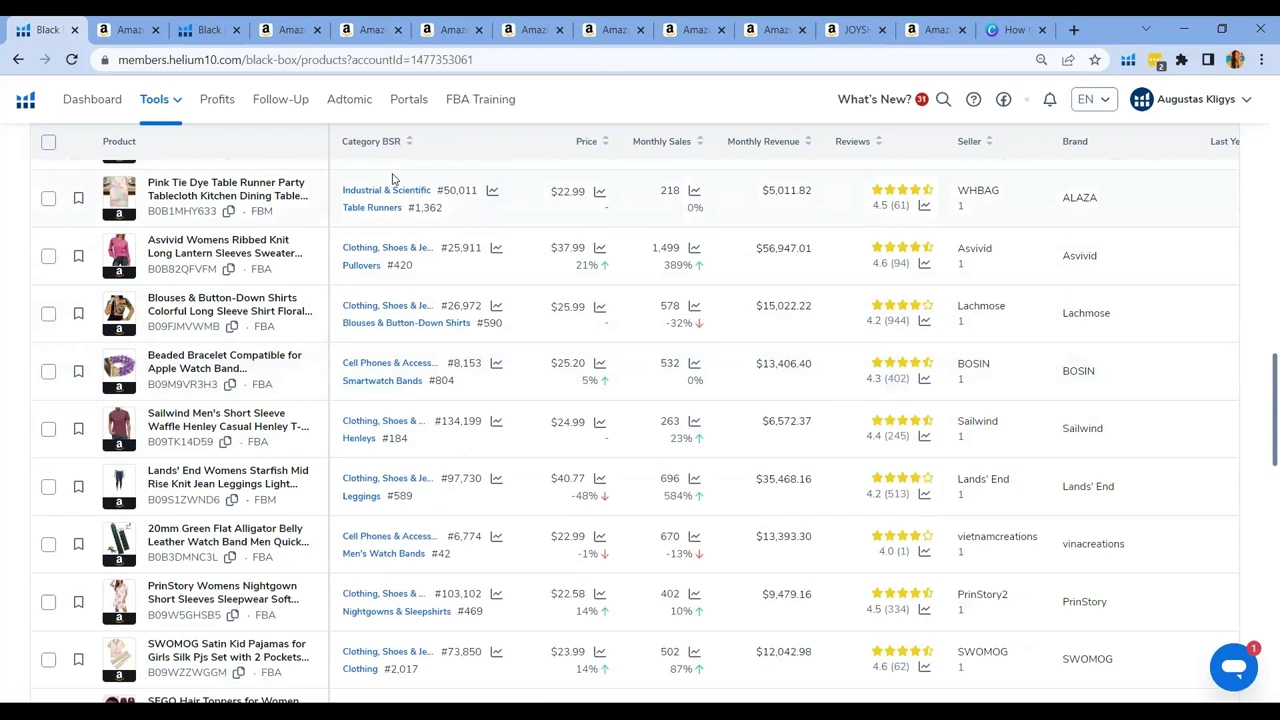
scroll(410, 230, up, 4)
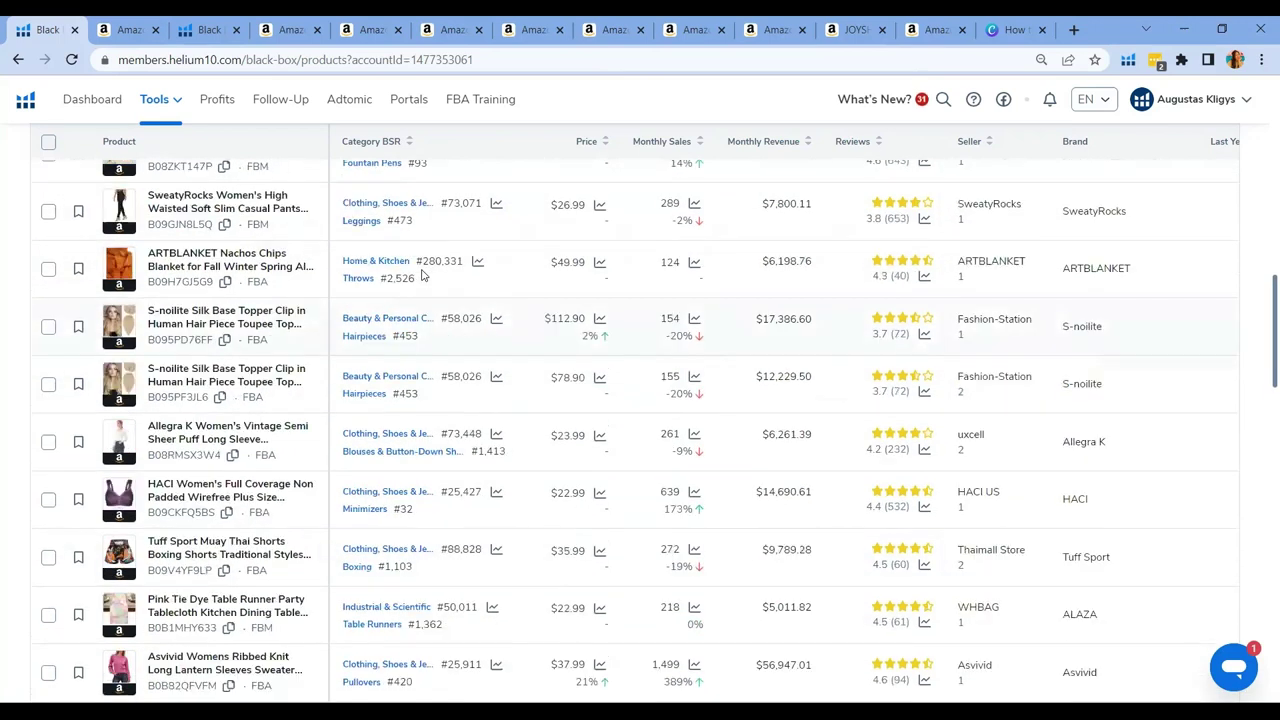
scroll(425, 275, up, 5)
scroll(425, 275, up, 10)
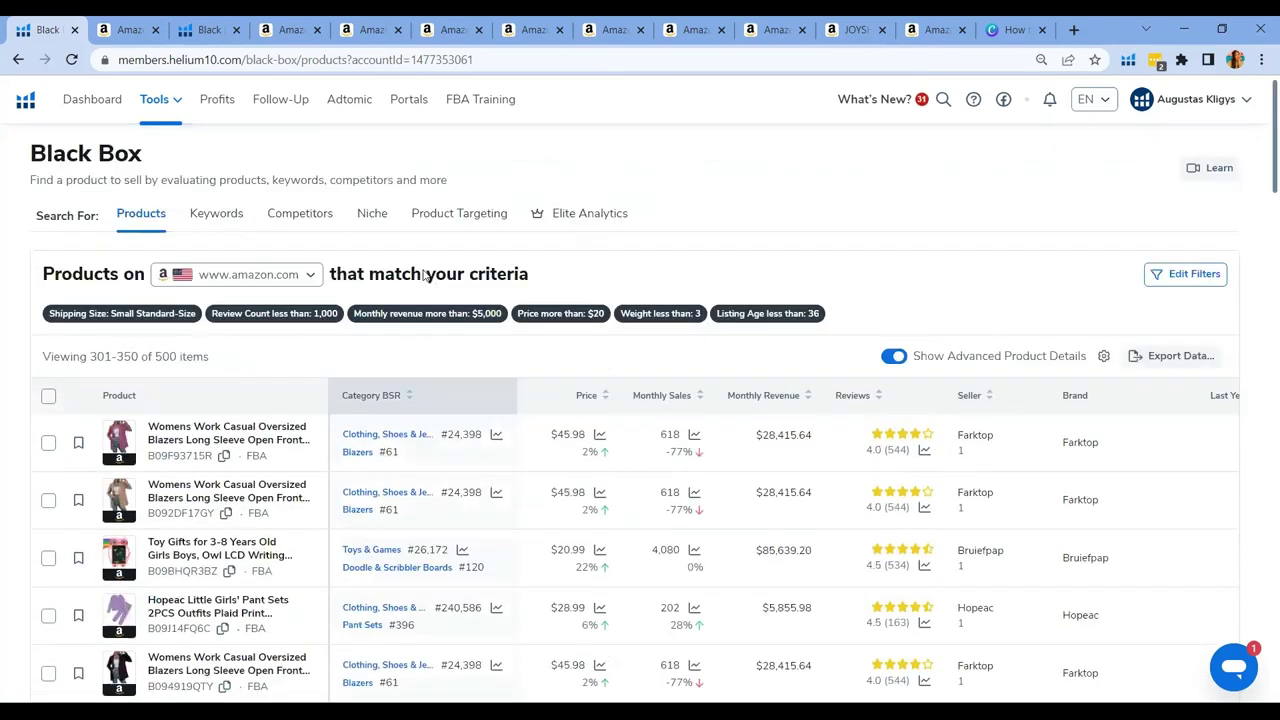
scroll(551, 414, down, 10)
scroll(620, 425, down, 10)
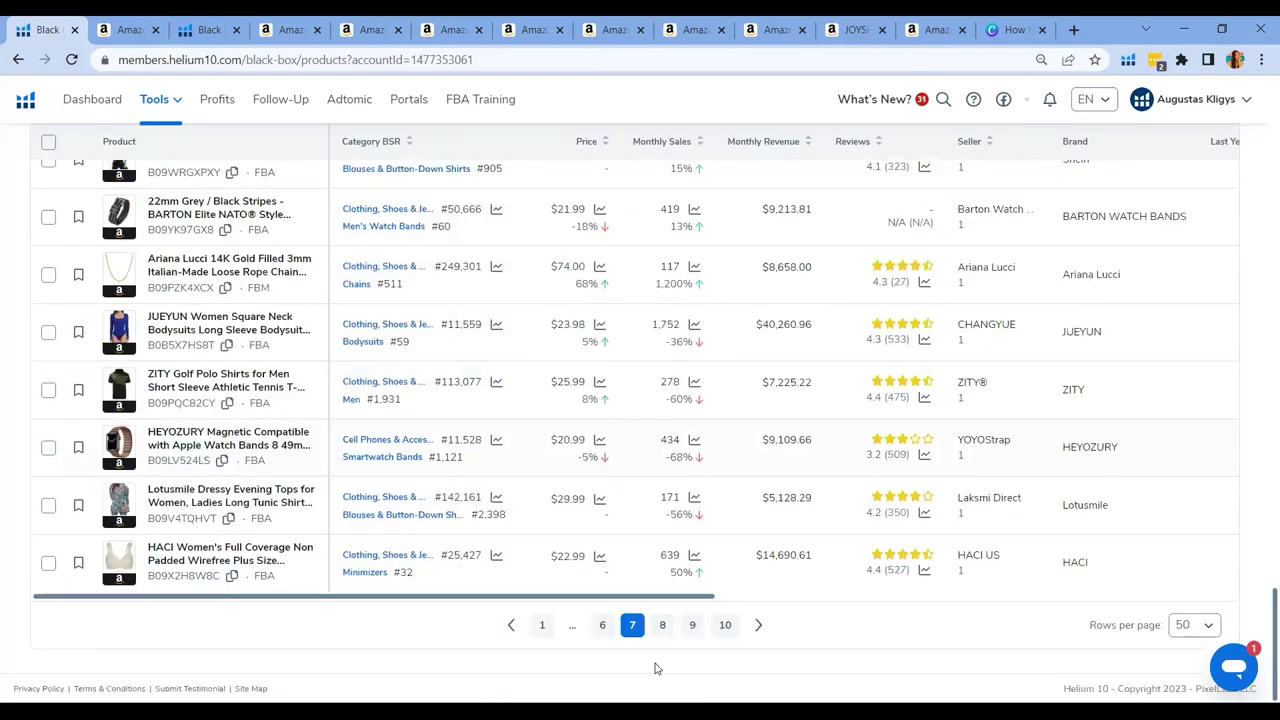
click(662, 624)
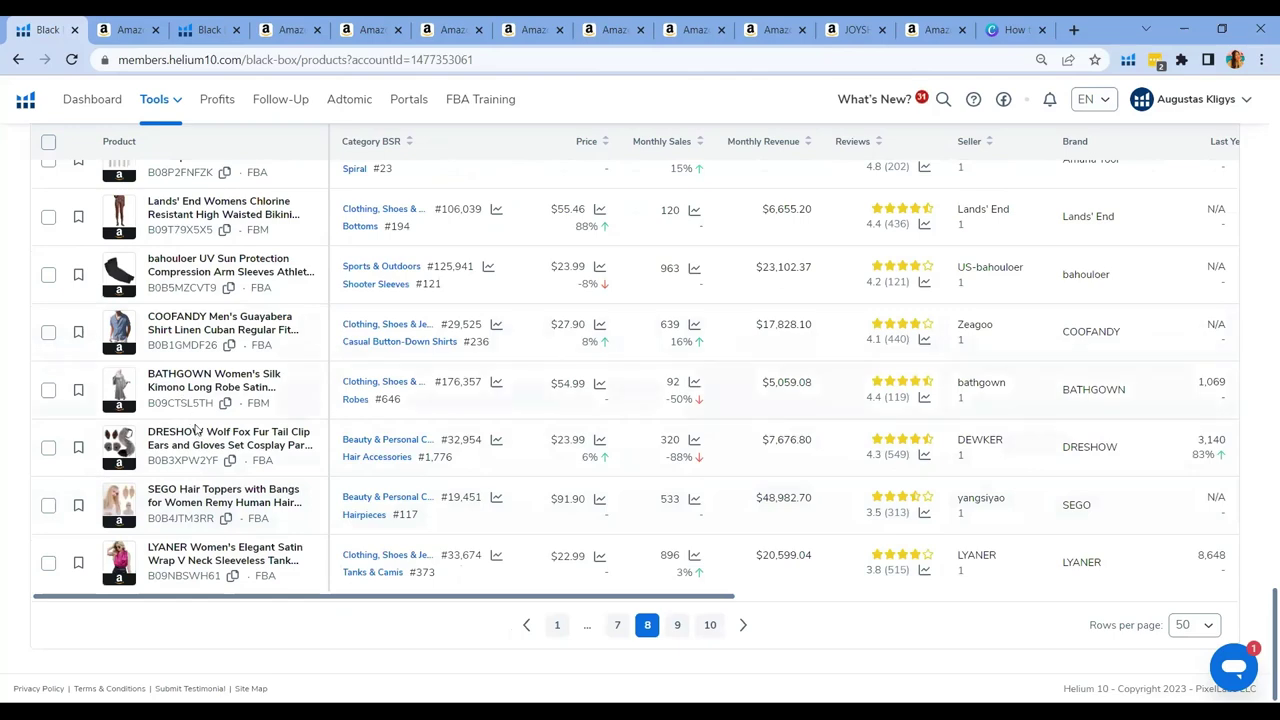
- Find the DJUAN eagle-flag wind spinner row and return to the Black Box tab
scroll(197, 428, up, 5)
scroll(197, 428, up, 3)
scroll(197, 428, up, 4)
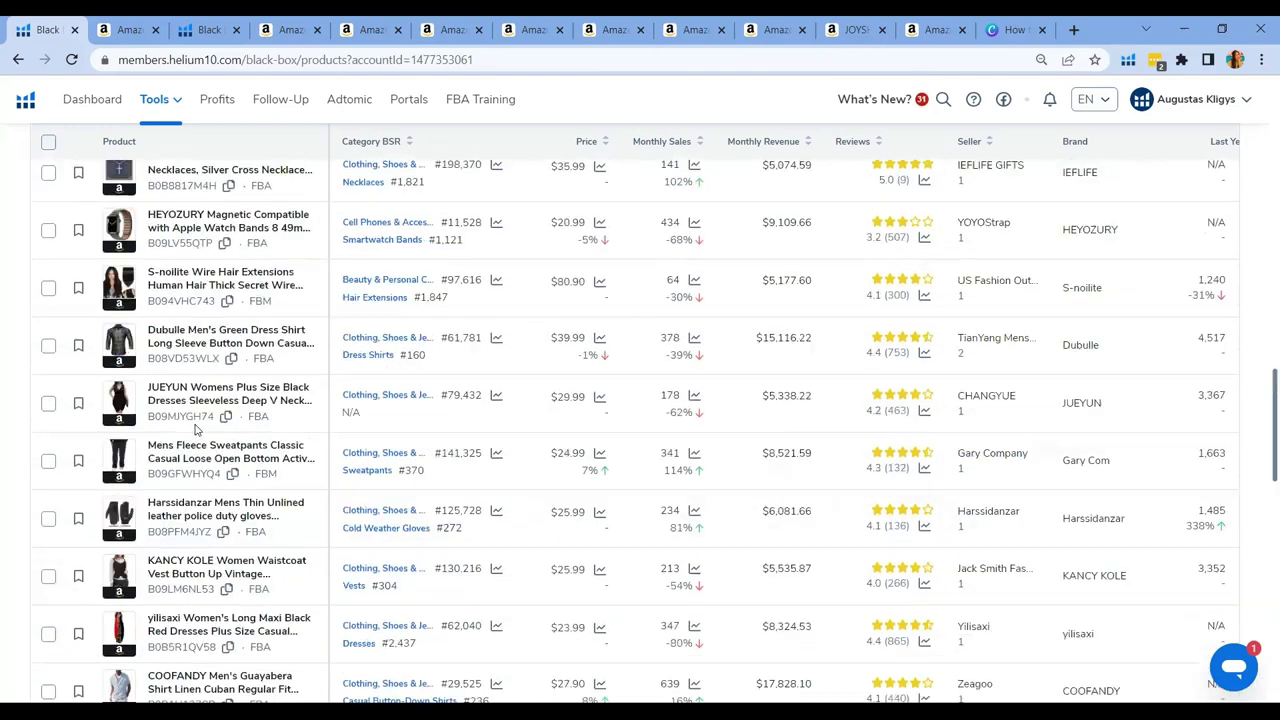
scroll(196, 424, up, 3)
scroll(196, 424, up, 3)
scroll(213, 392, up, 5)
scroll(165, 346, up, 5)
scroll(178, 358, up, 5)
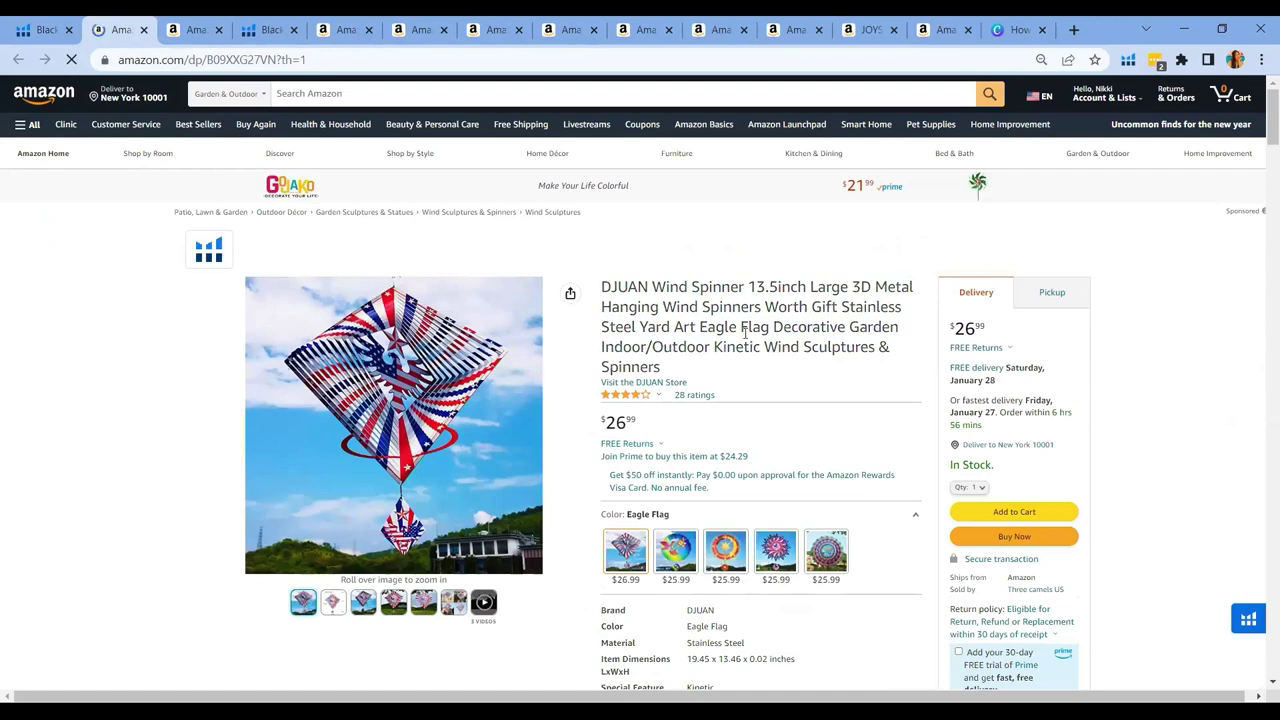
scroll(745, 335, down, 1)
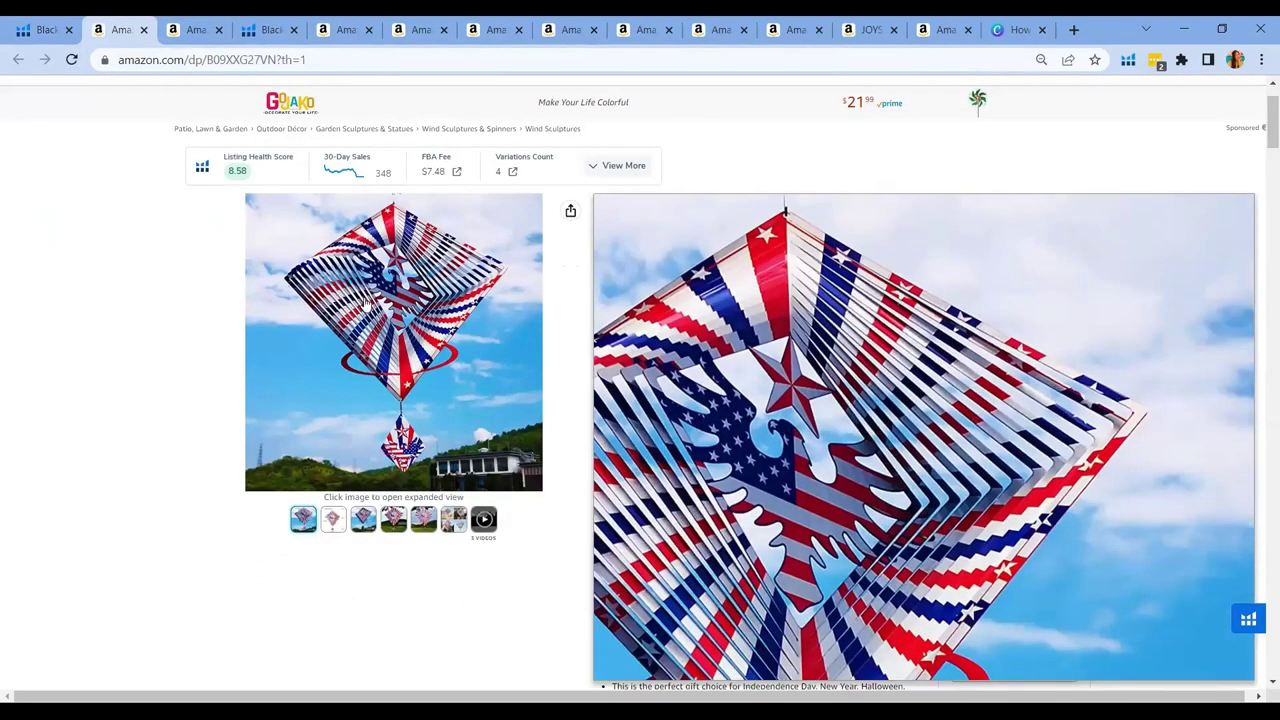
key(ctrl+shift+Tab)
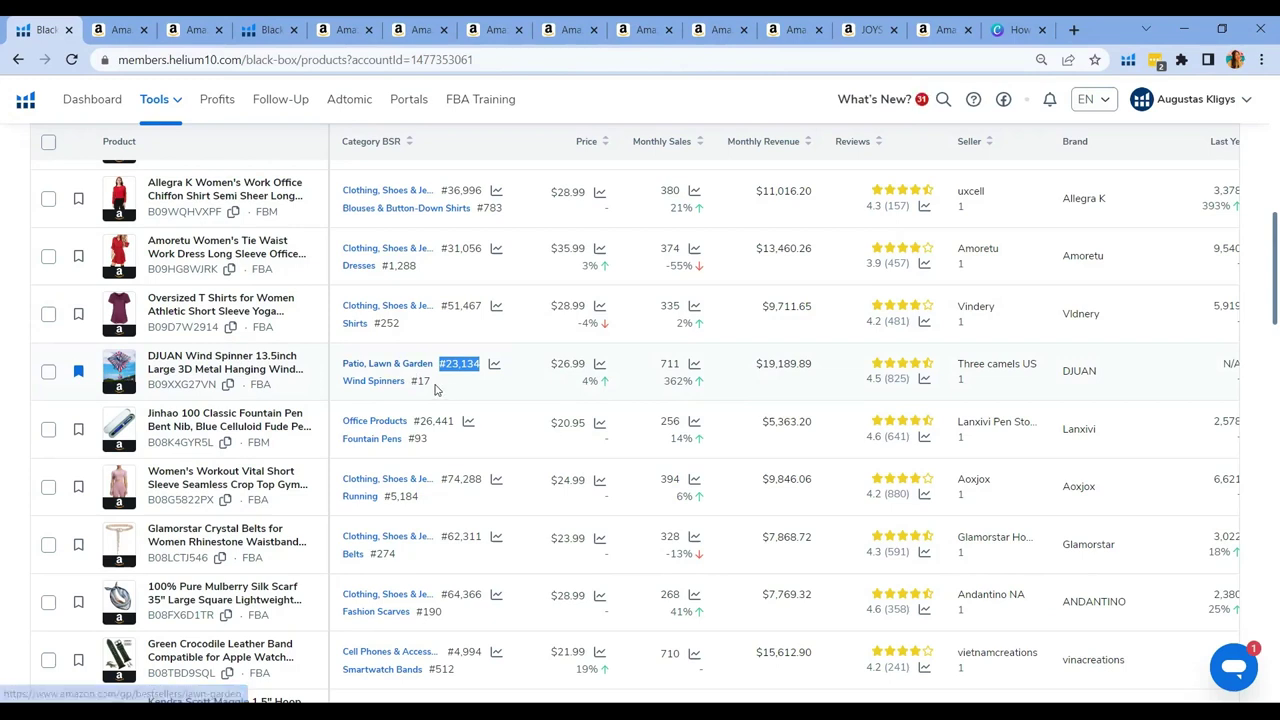
click(422, 386)
drag(433, 387, 410, 384)
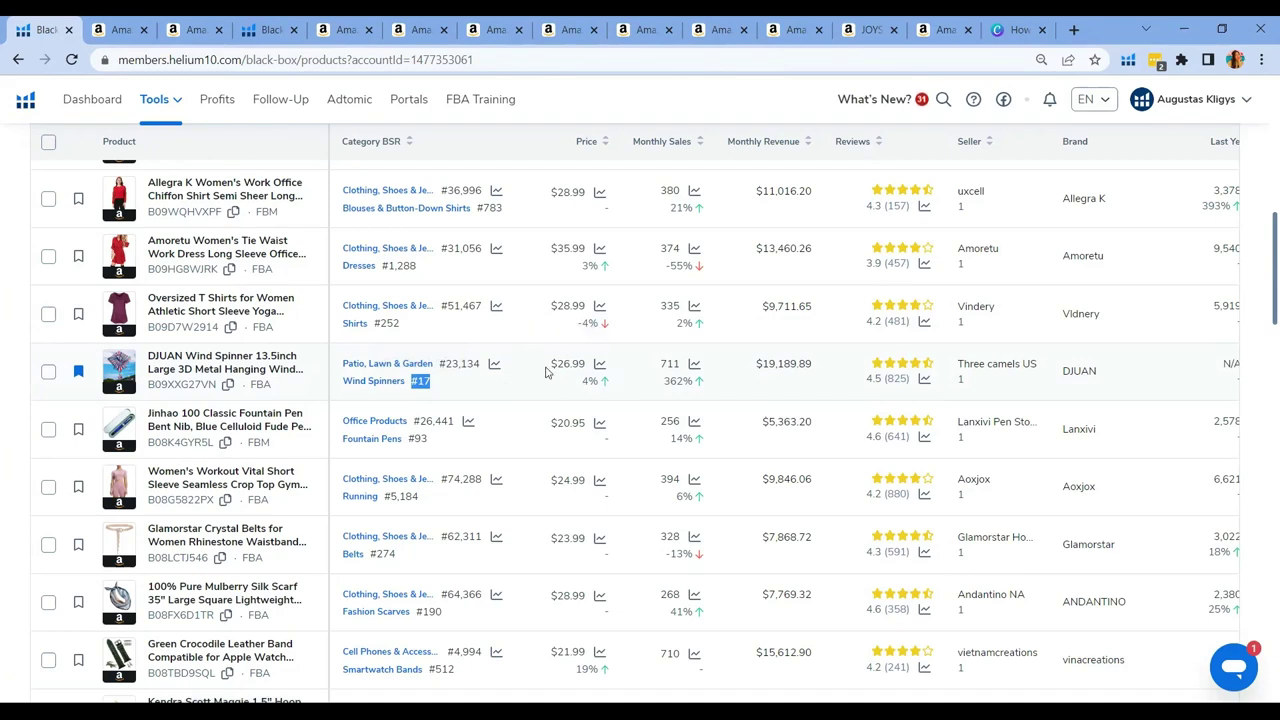
drag(550, 364, 588, 370)
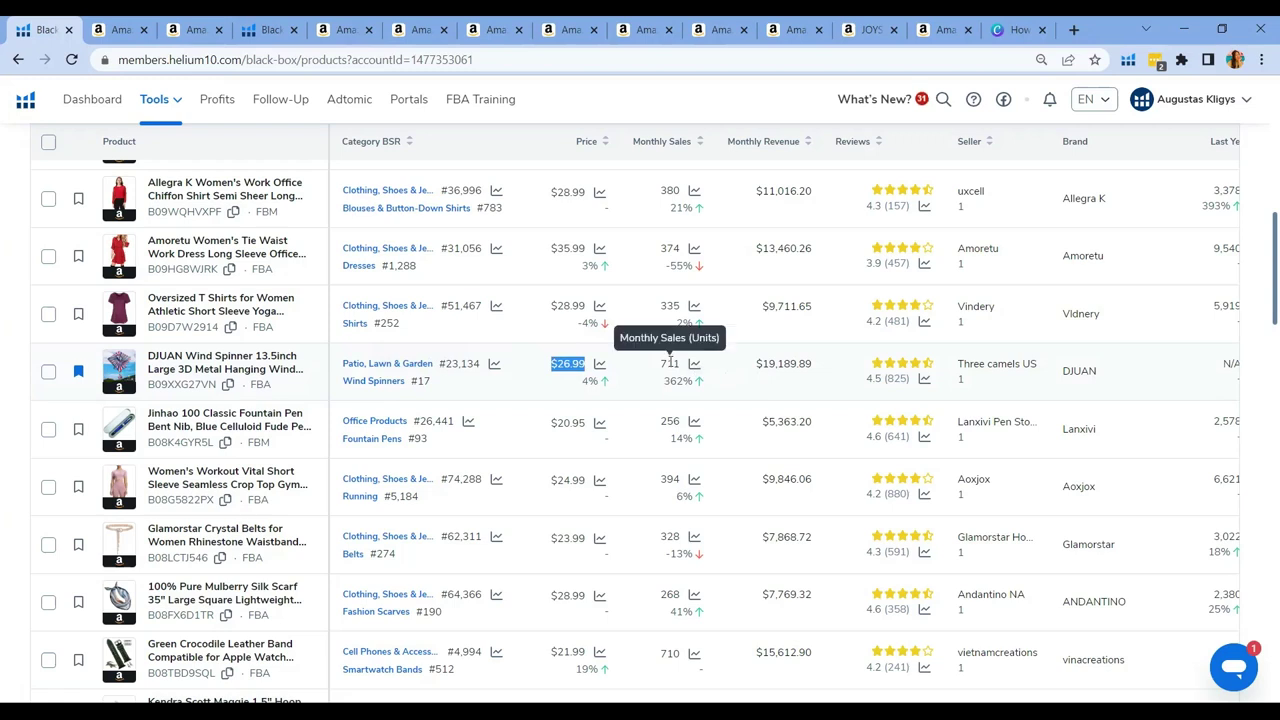
drag(681, 364, 653, 366)
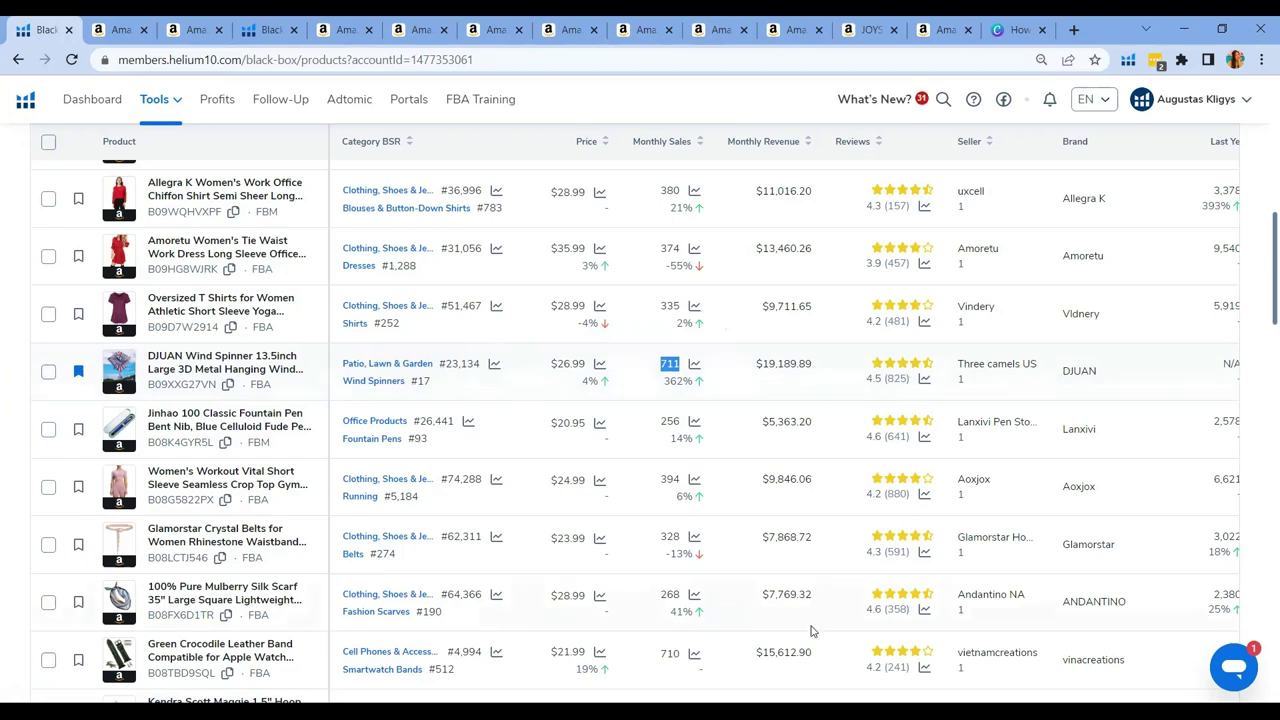
click(1136, 384)
drag(603, 381, 556, 372)
scroll(1140, 372, right, 10)
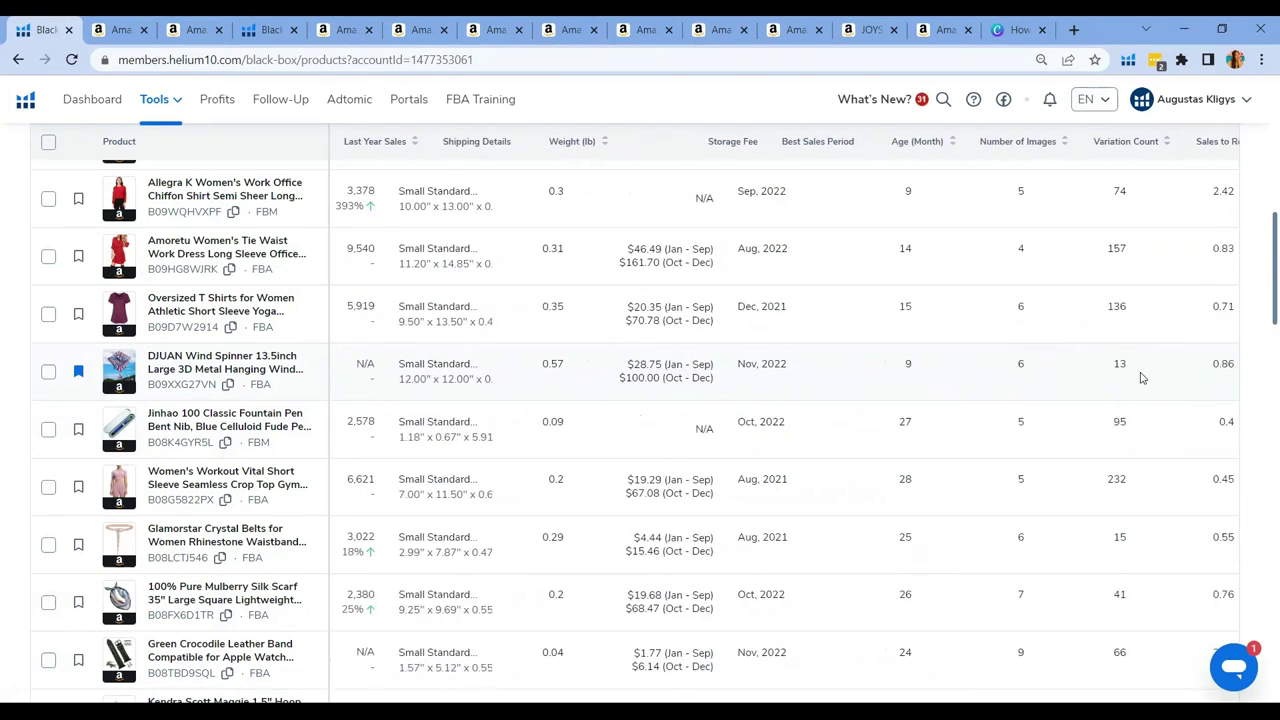
scroll(1140, 377, left, 1)
scroll(1140, 377, left, 2)
scroll(1140, 377, left, 3)
scroll(1140, 377, left, 2)
scroll(1140, 377, left, 3)
scroll(400, 420, down, 10)
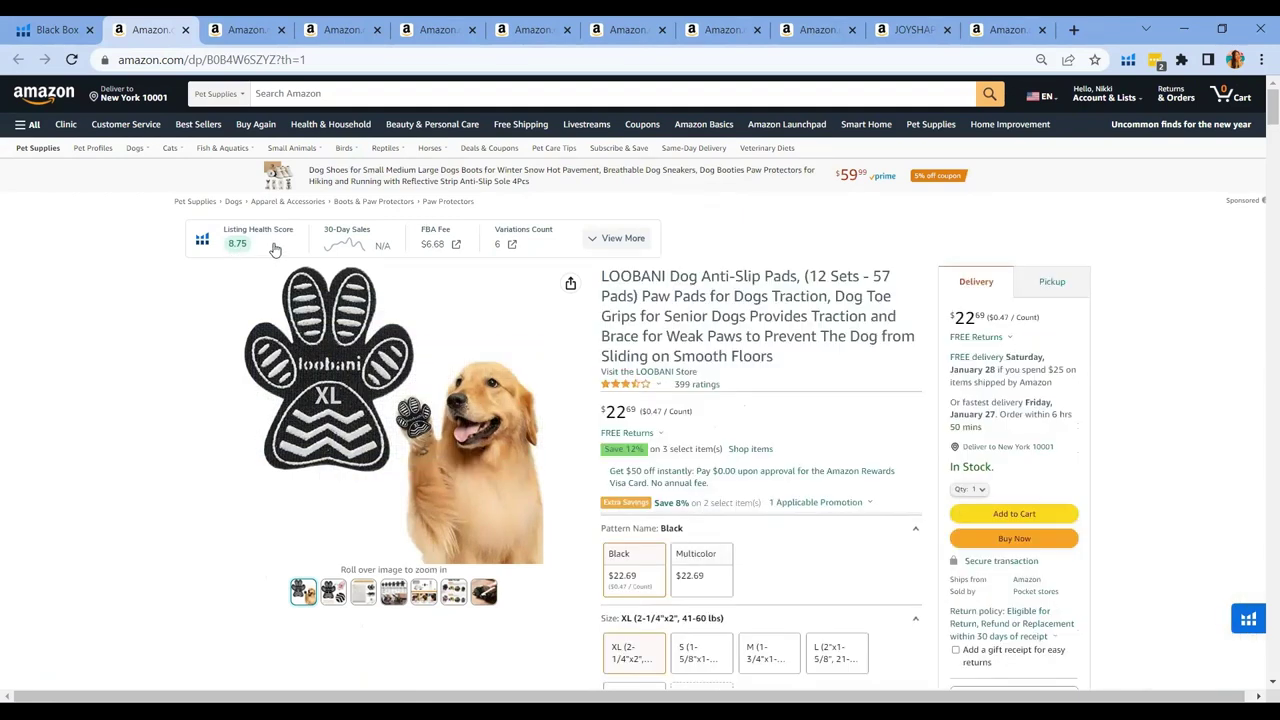
- Review the LOOBANI pads' 8.75 listing health checklist, then return to Black Box
drag(262, 230, 273, 230)
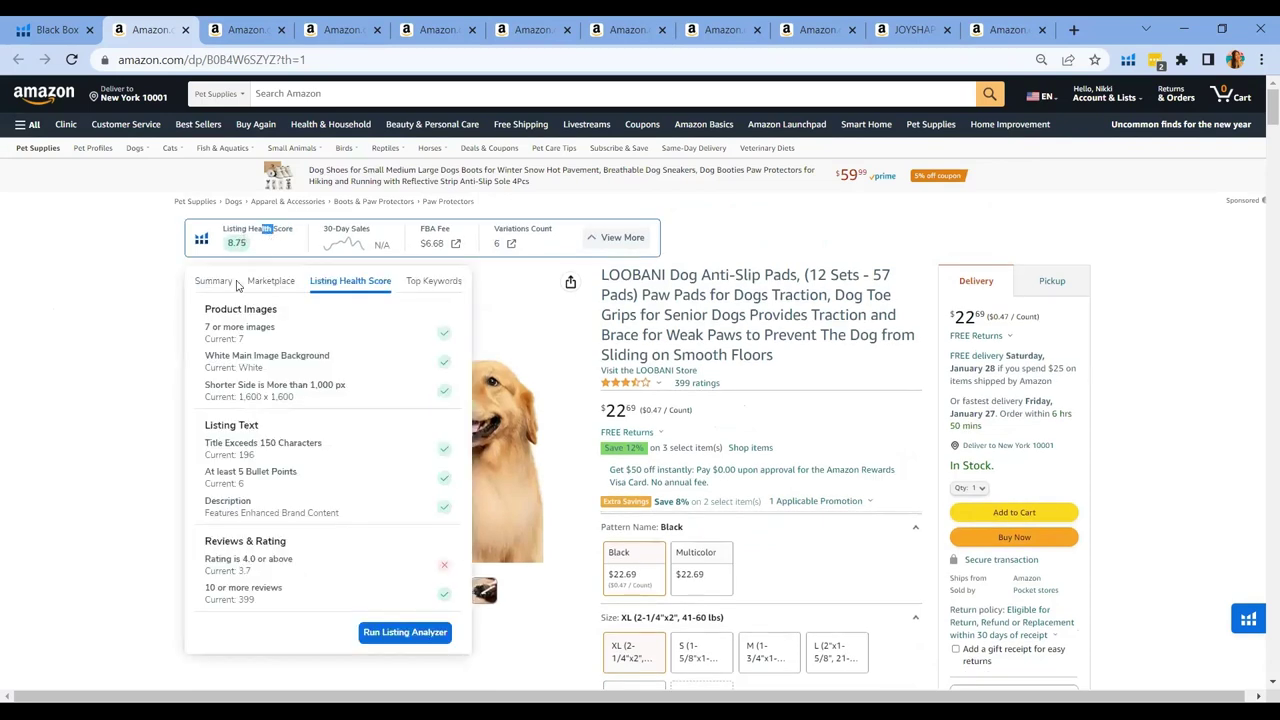
scroll(320, 433, down, 2)
scroll(320, 433, up, 1)
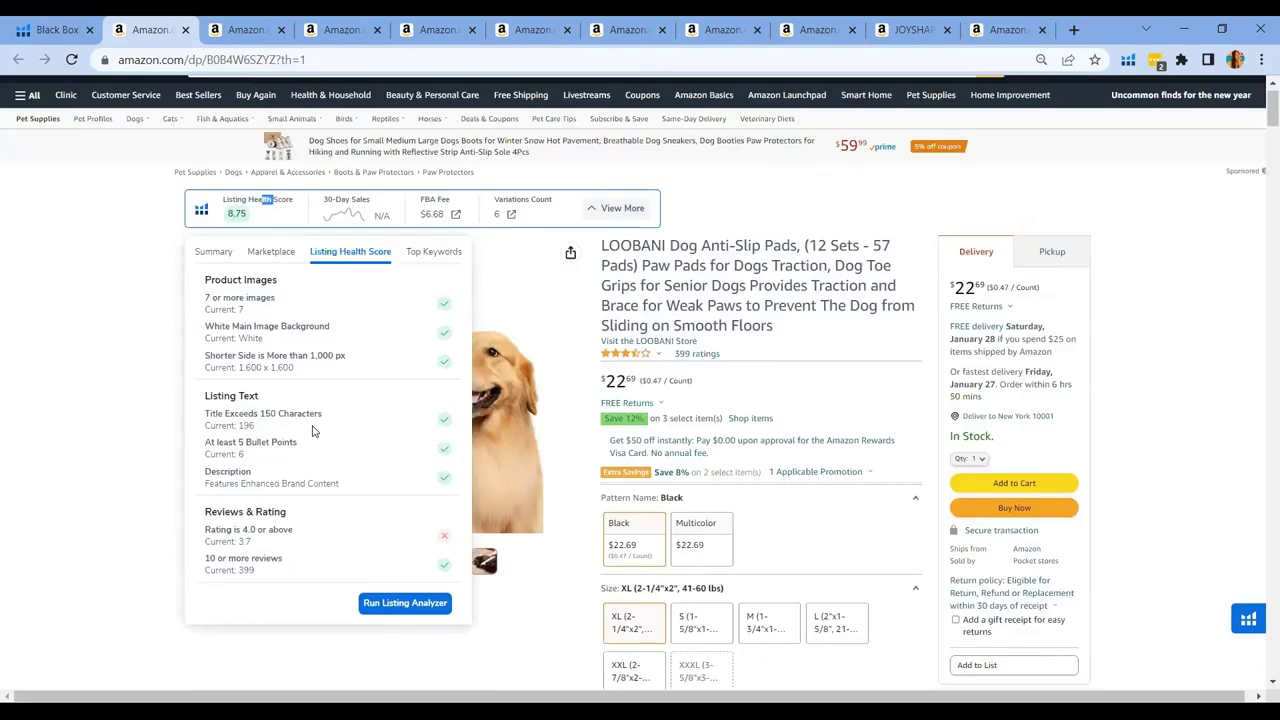
scroll(328, 415, up, 1)
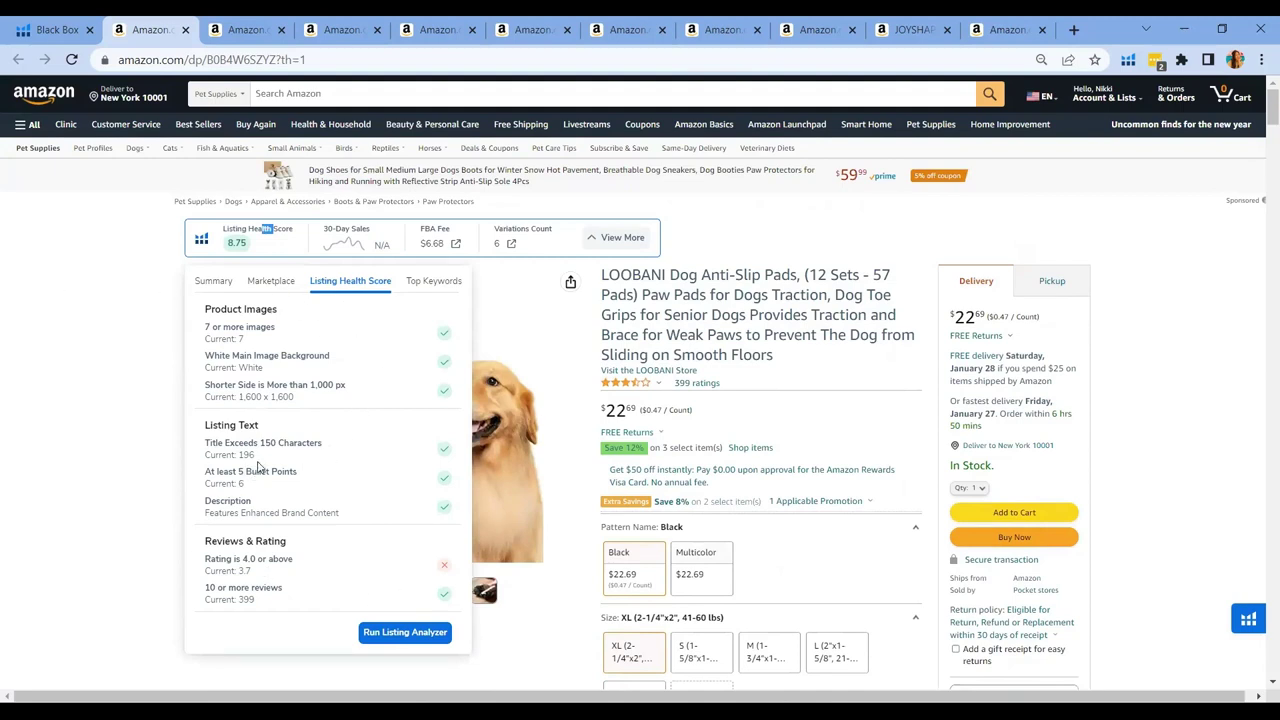
key(ctrl+shift+Tab)
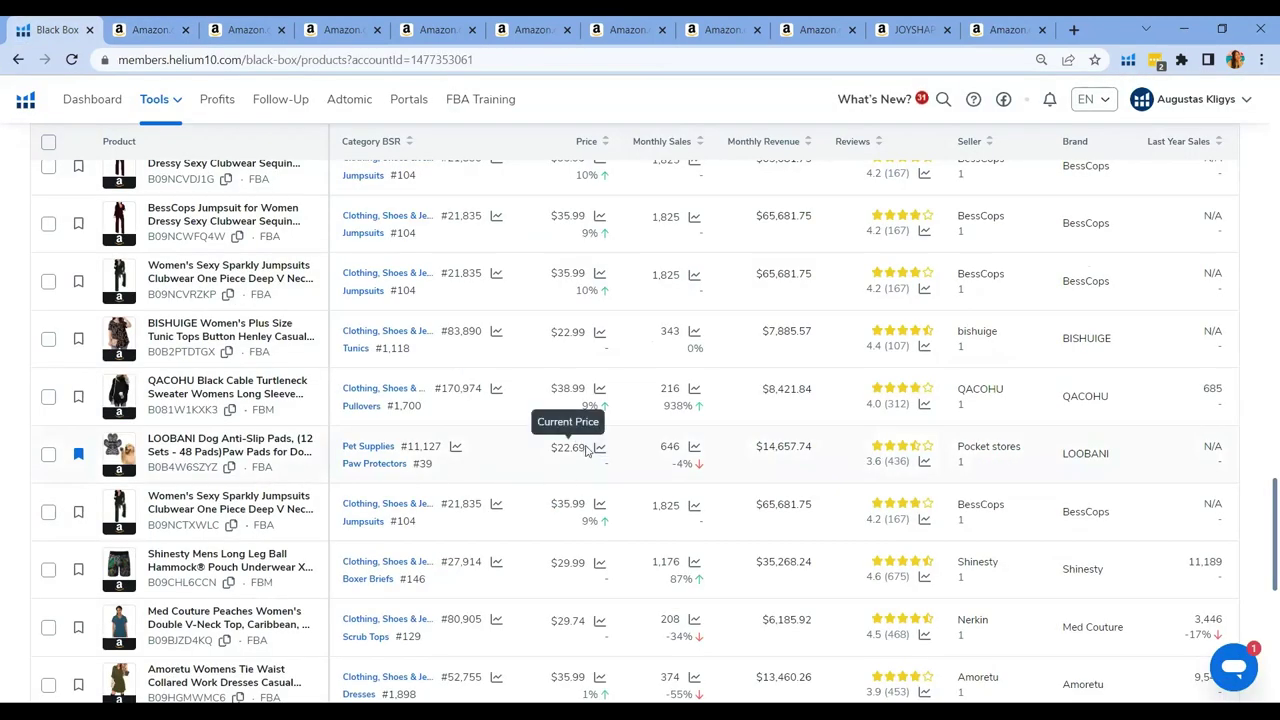
drag(586, 448, 551, 448)
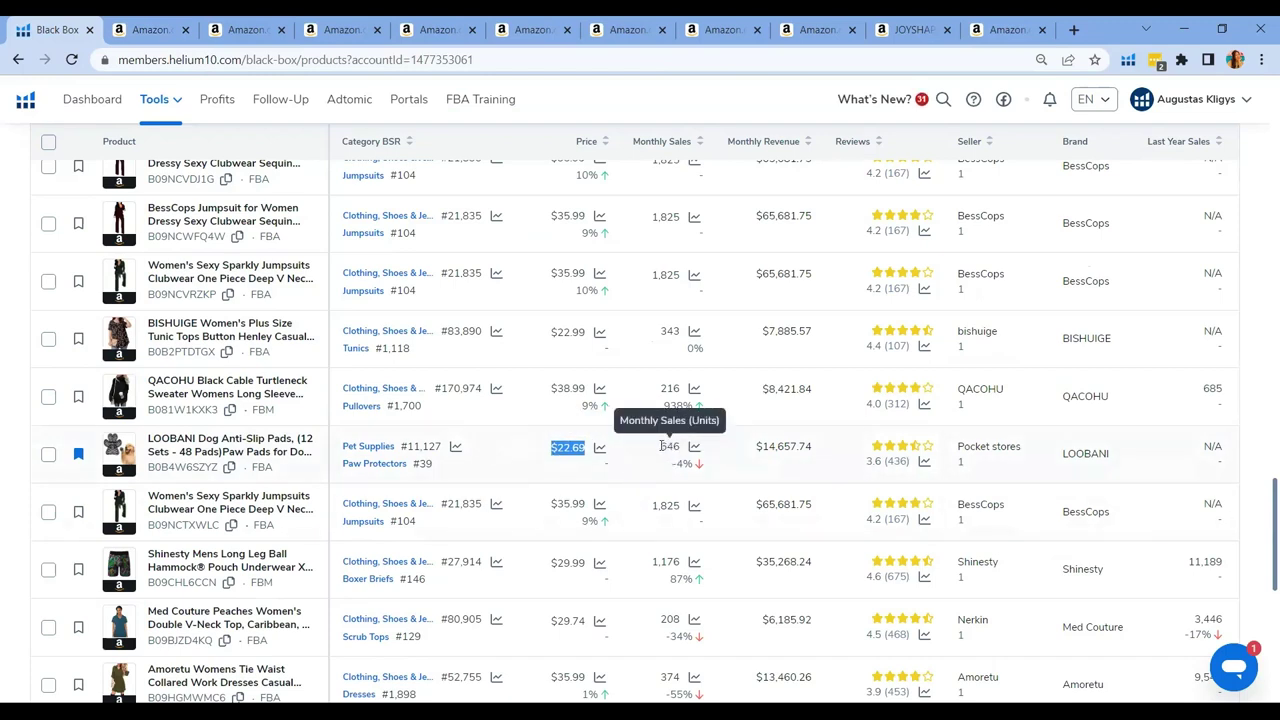
drag(660, 447, 813, 453)
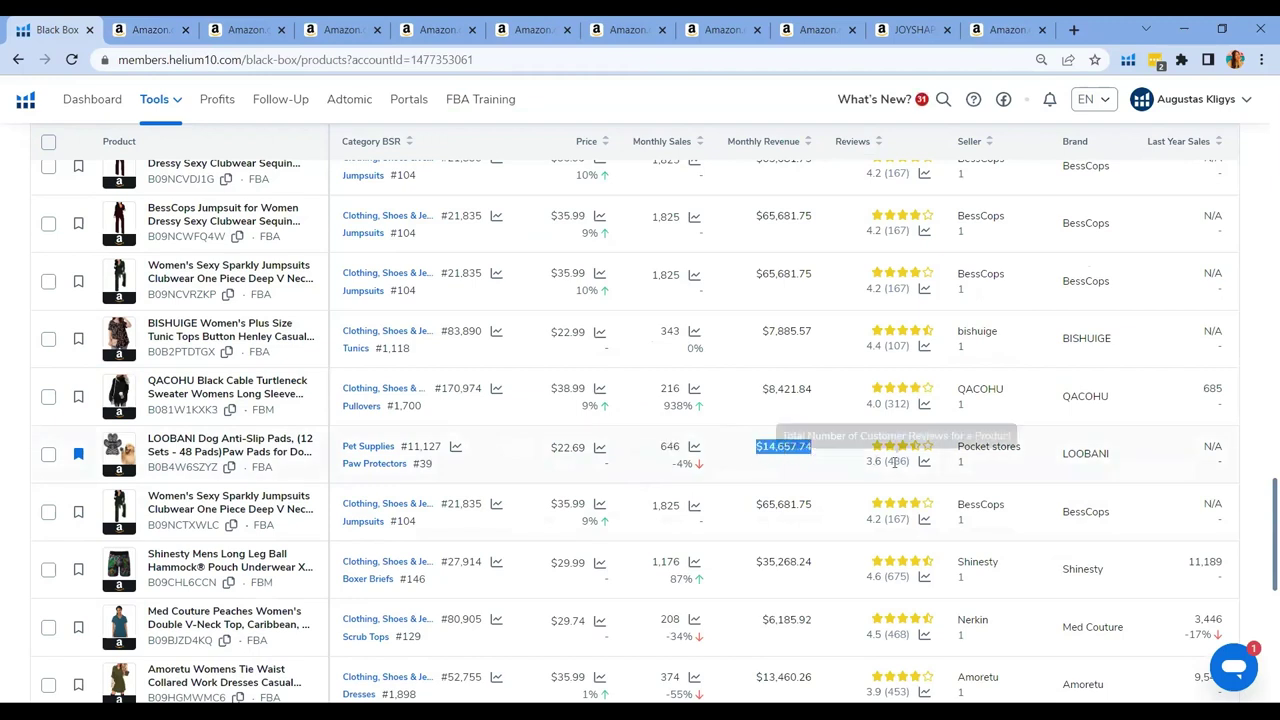
drag(910, 461, 886, 461)
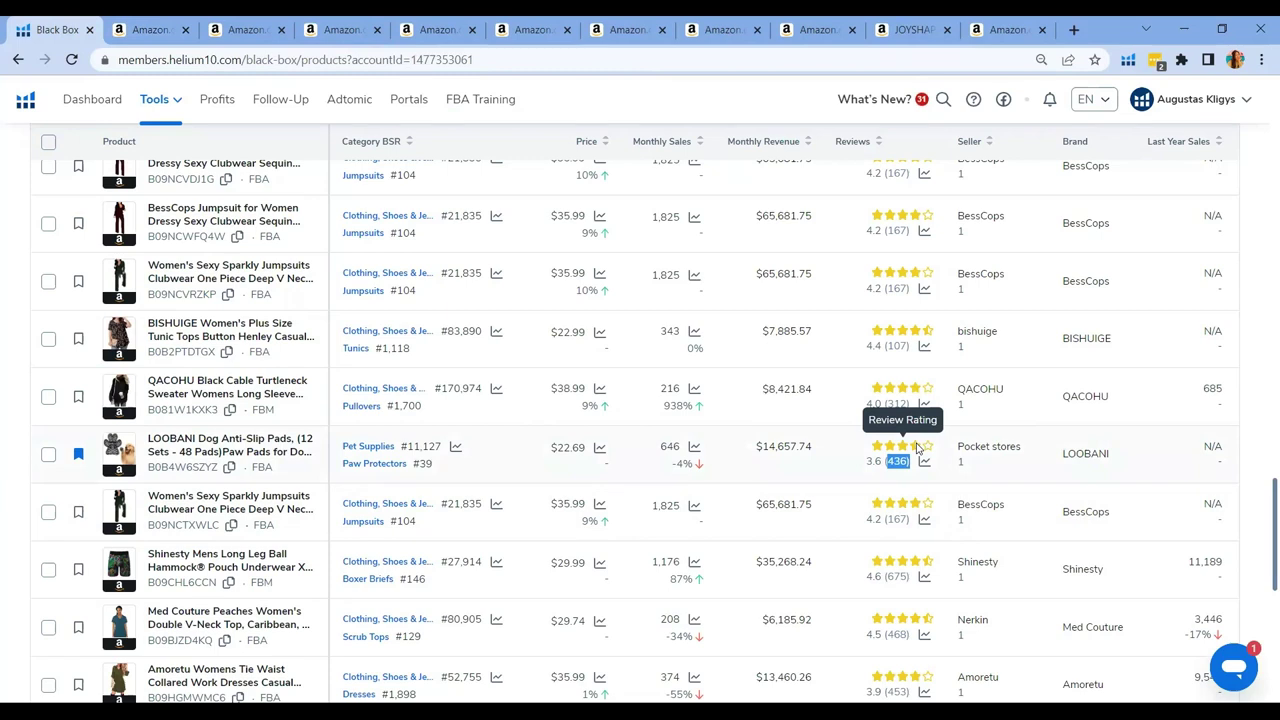
click(916, 448)
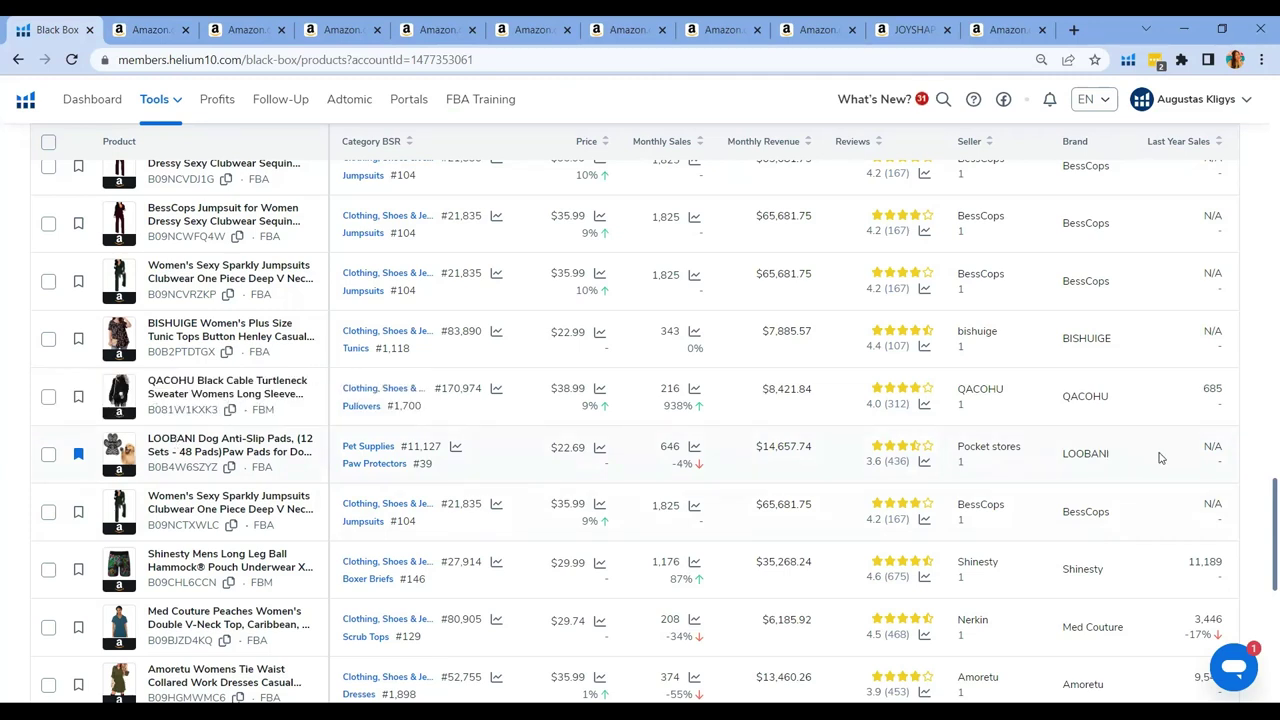
- Scroll through the LOOBANI row's columns and mark its monthly revenue figure
scroll(1155, 463, right, 2)
scroll(1155, 463, right, 1)
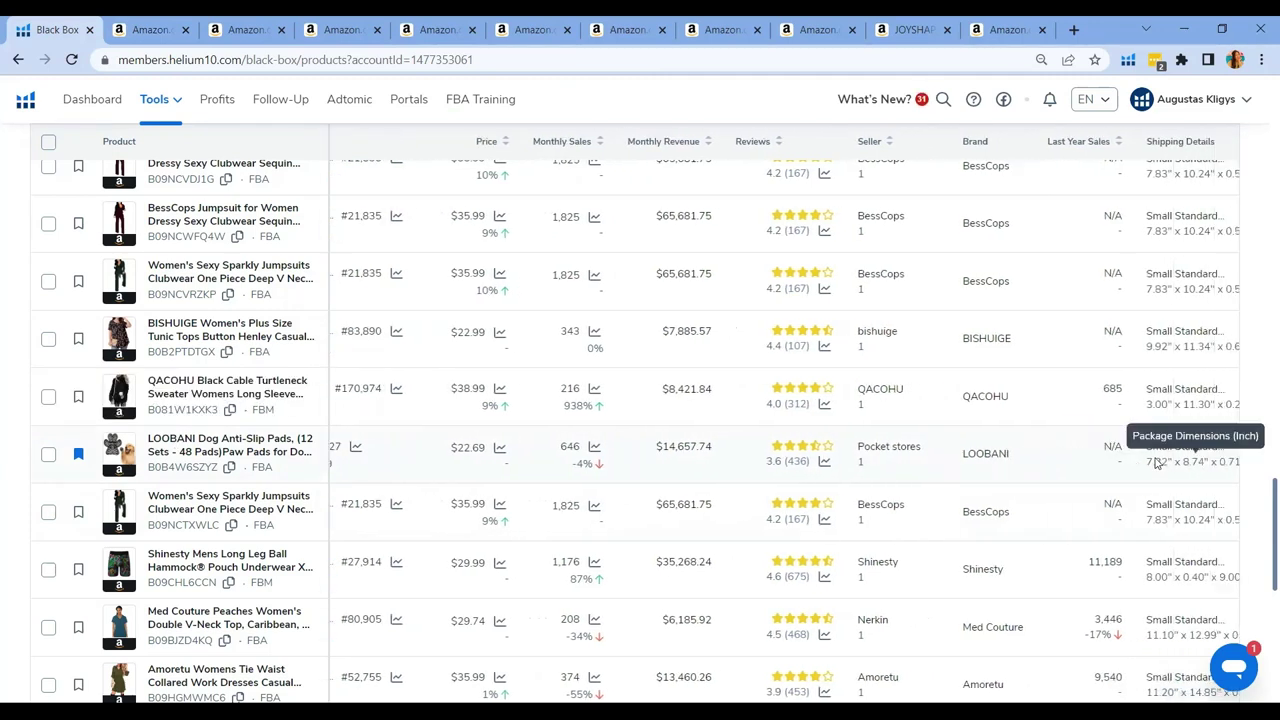
scroll(1155, 463, right, 1)
scroll(1155, 463, right, 1)
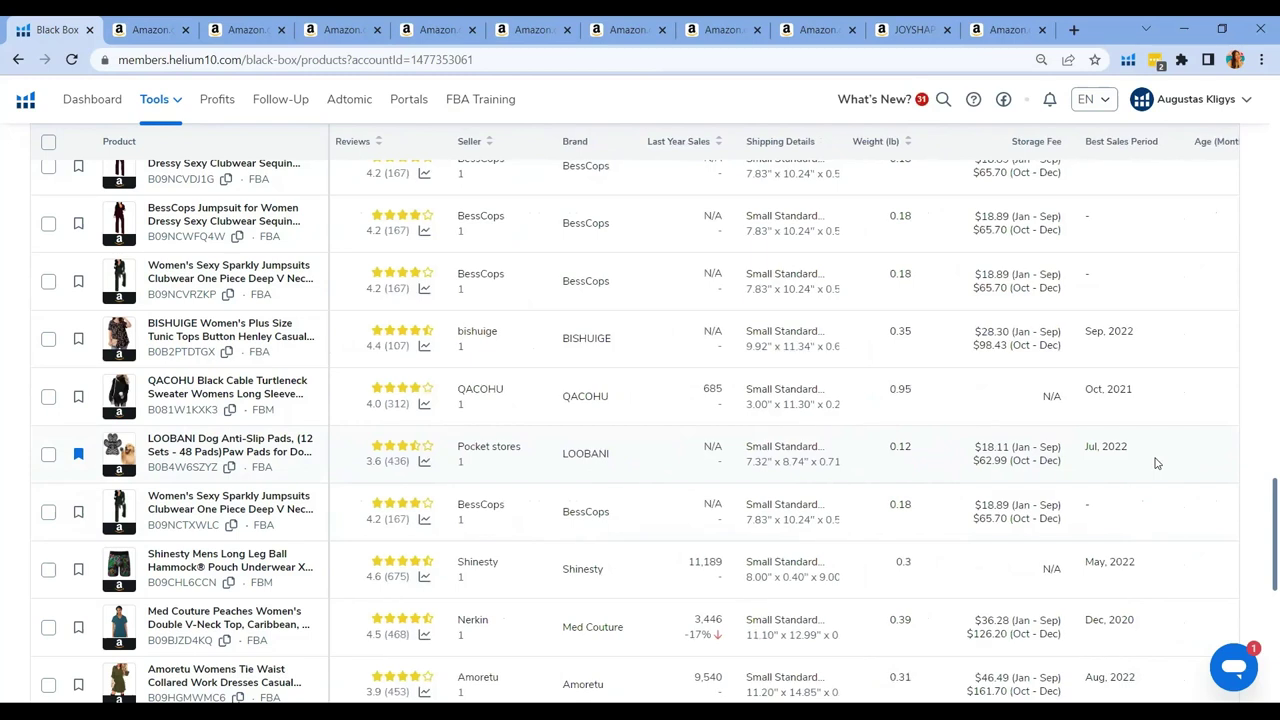
scroll(1155, 463, right, 1)
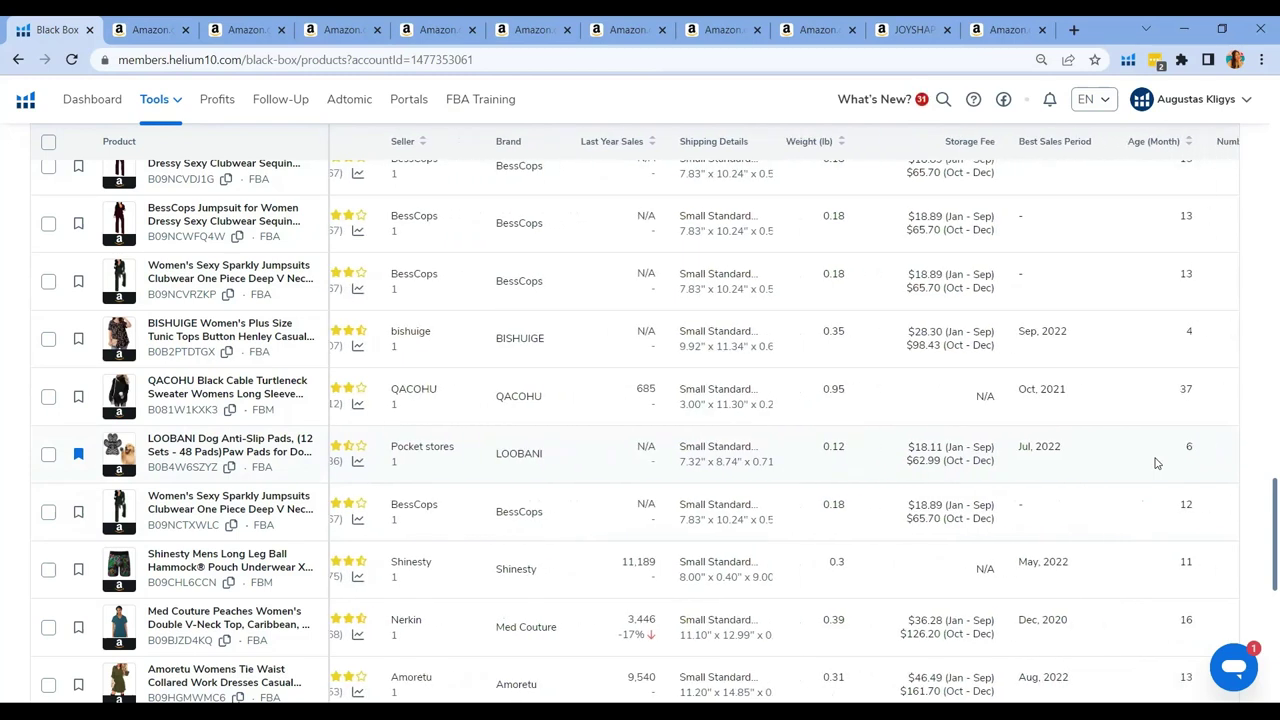
scroll(1155, 463, right, 1)
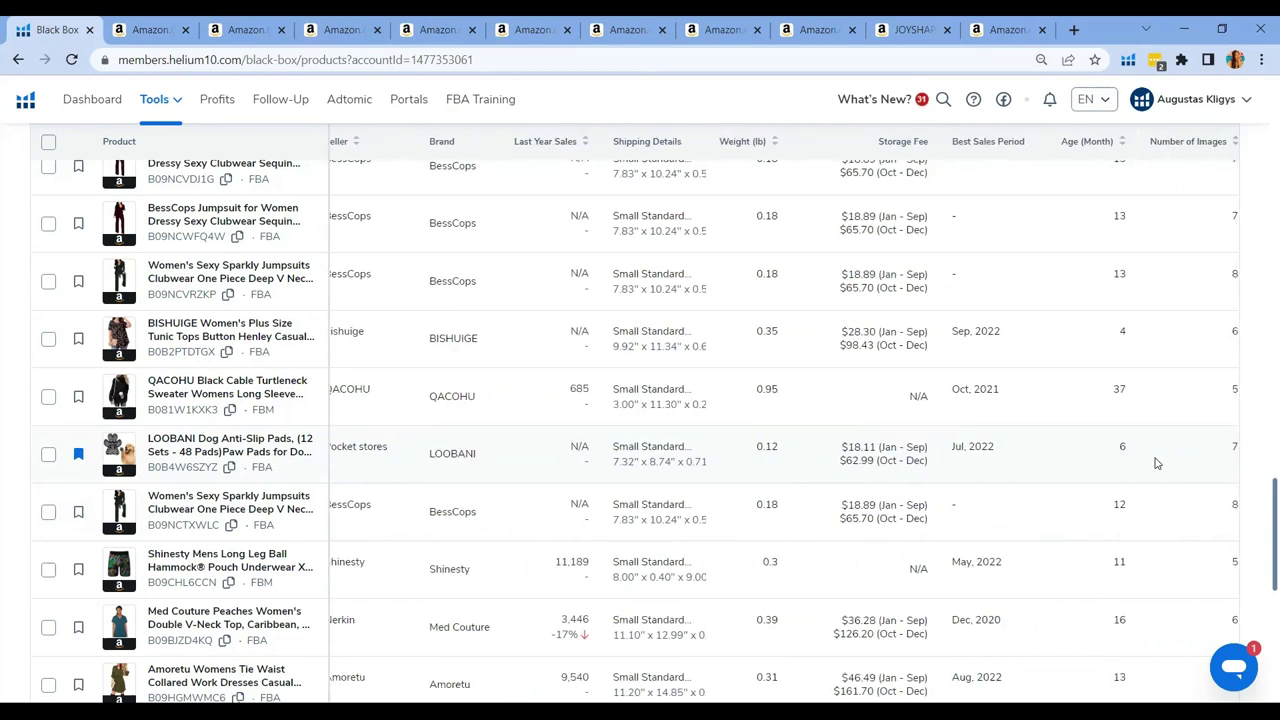
scroll(1155, 463, left, 5)
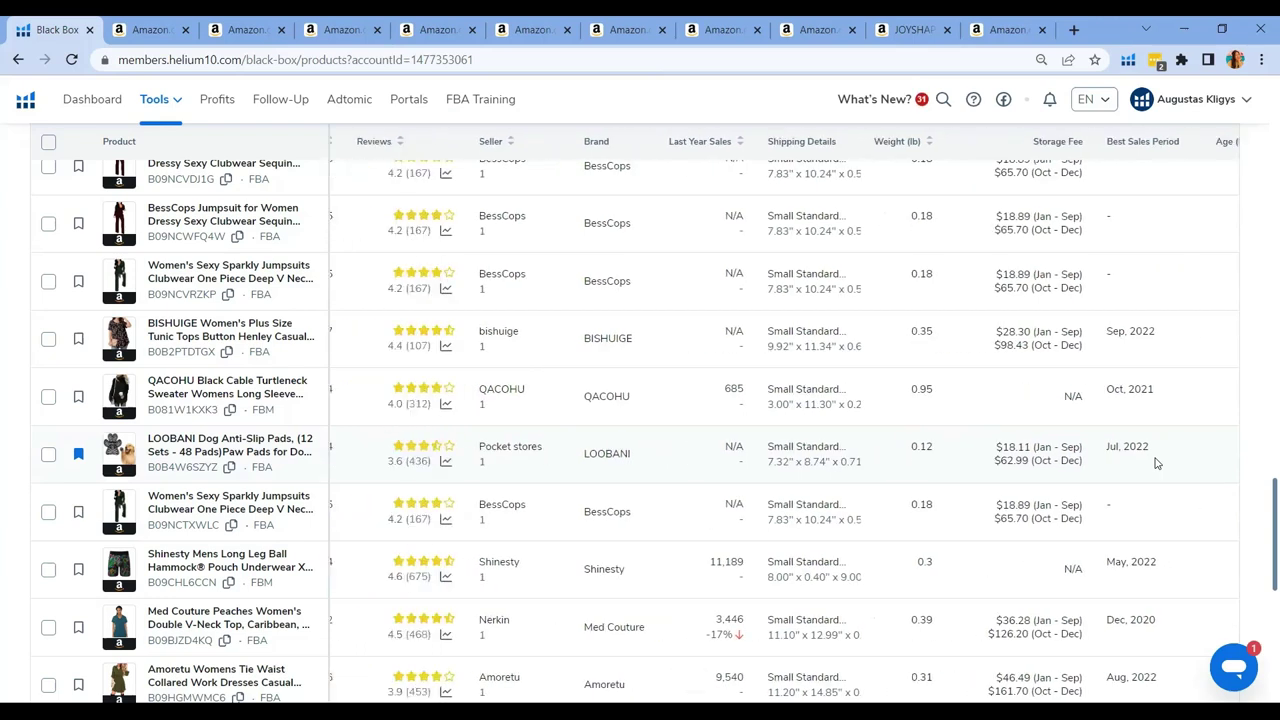
scroll(1155, 463, left, 3)
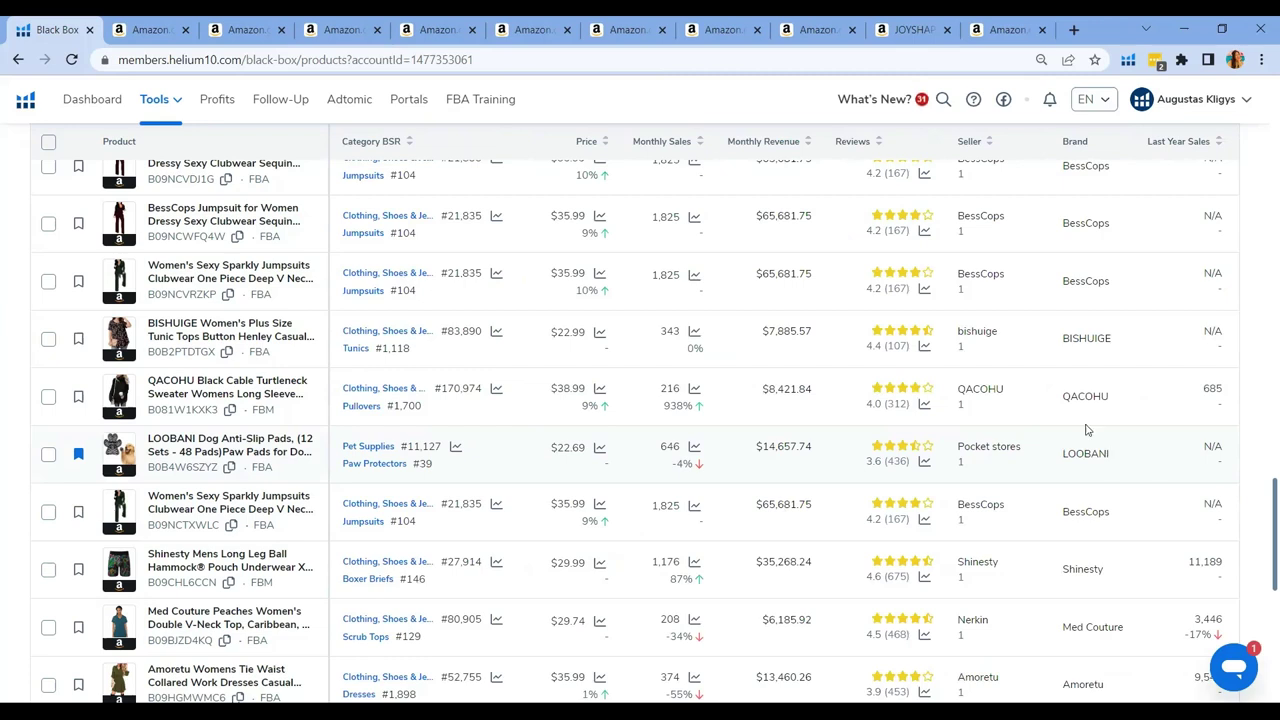
drag(817, 448, 745, 455)
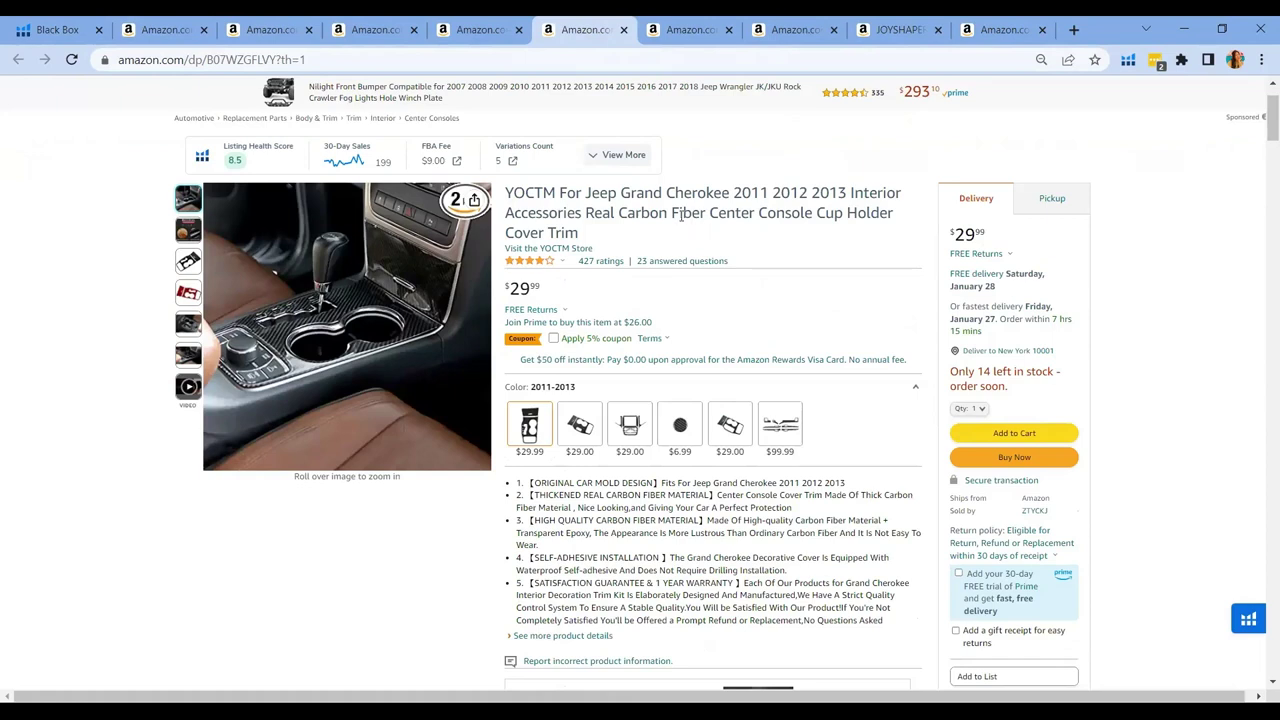
- Launch Xray on the 'dog anti-slip pads' search and hide sponsored products
drag(585, 192, 662, 191)
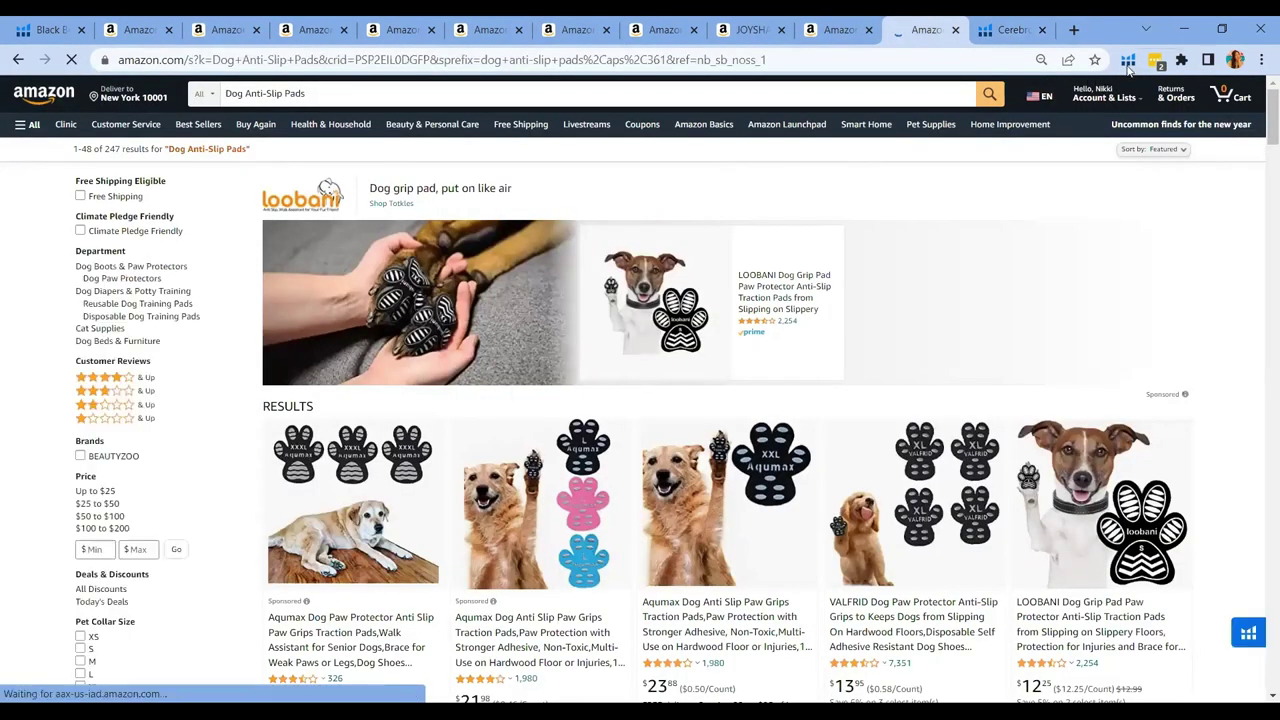
click(1128, 62)
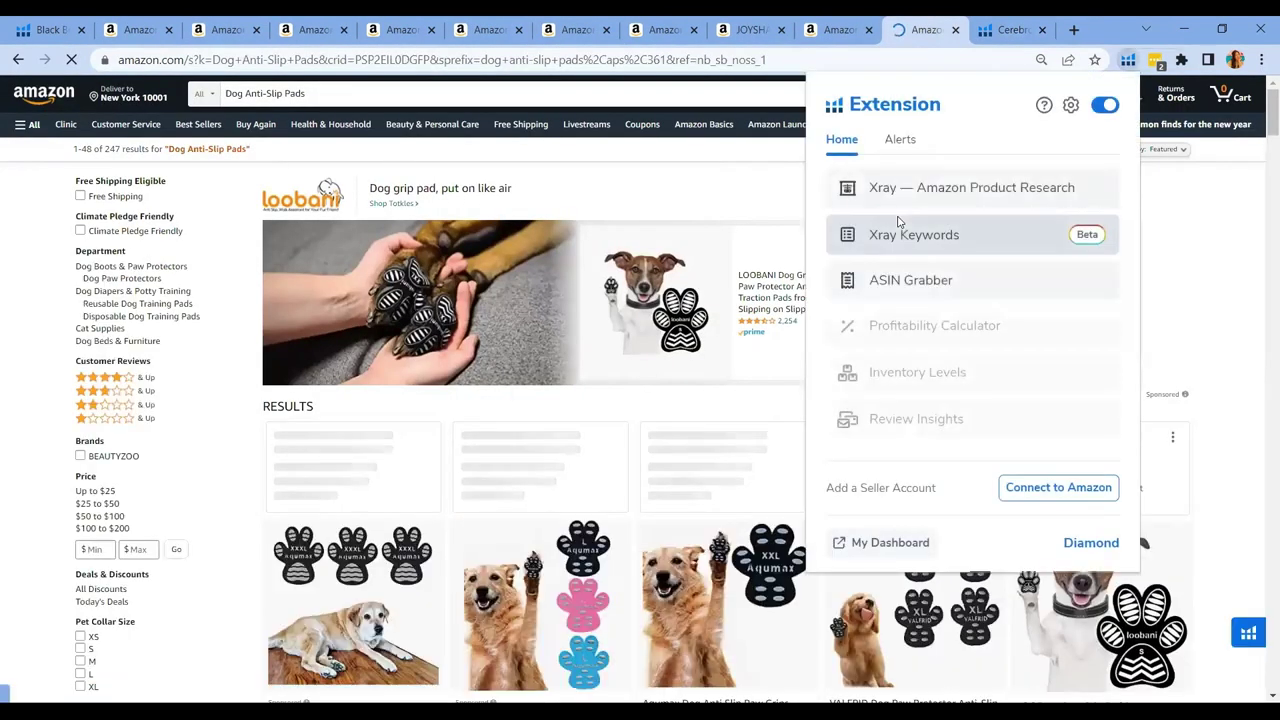
click(884, 198)
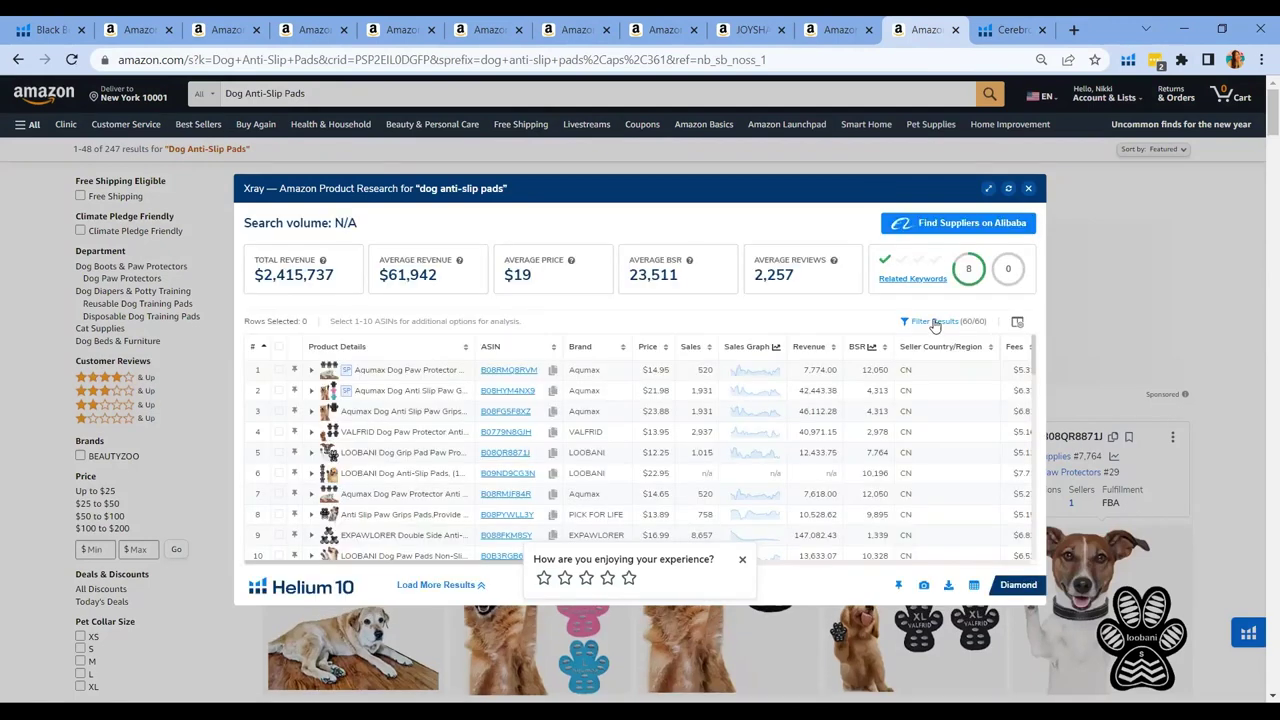
click(934, 322)
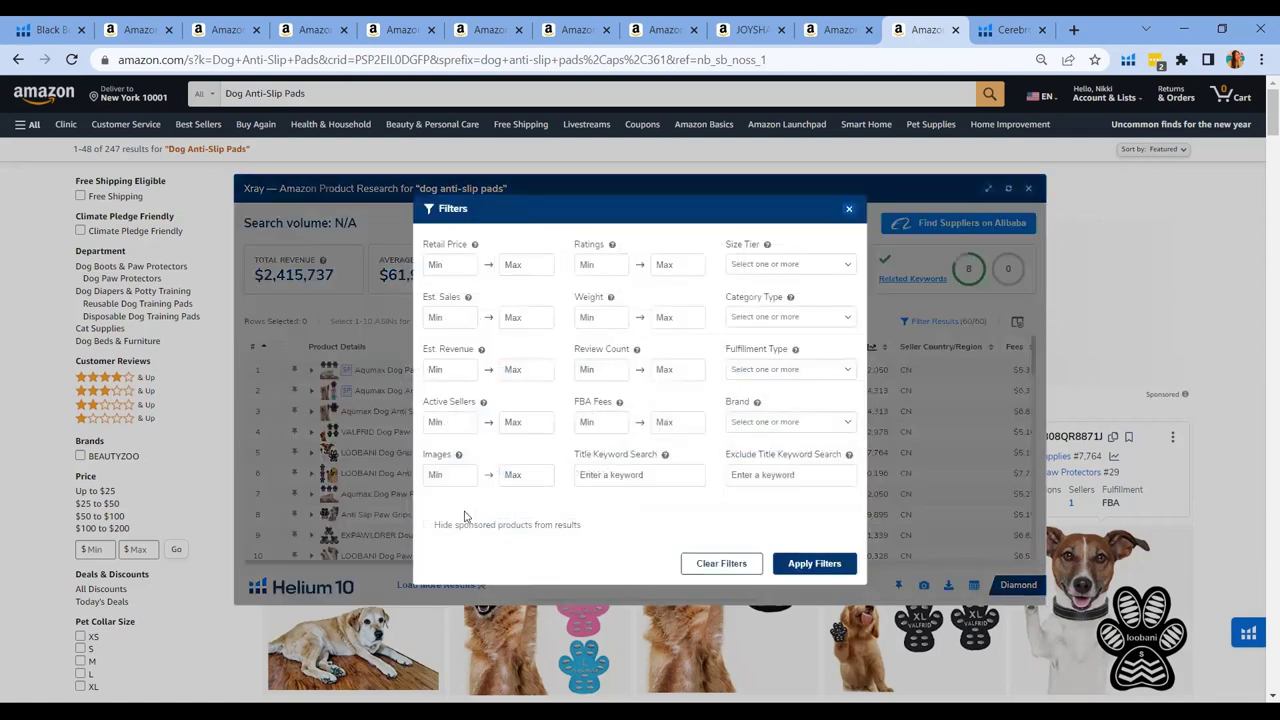
click(434, 528)
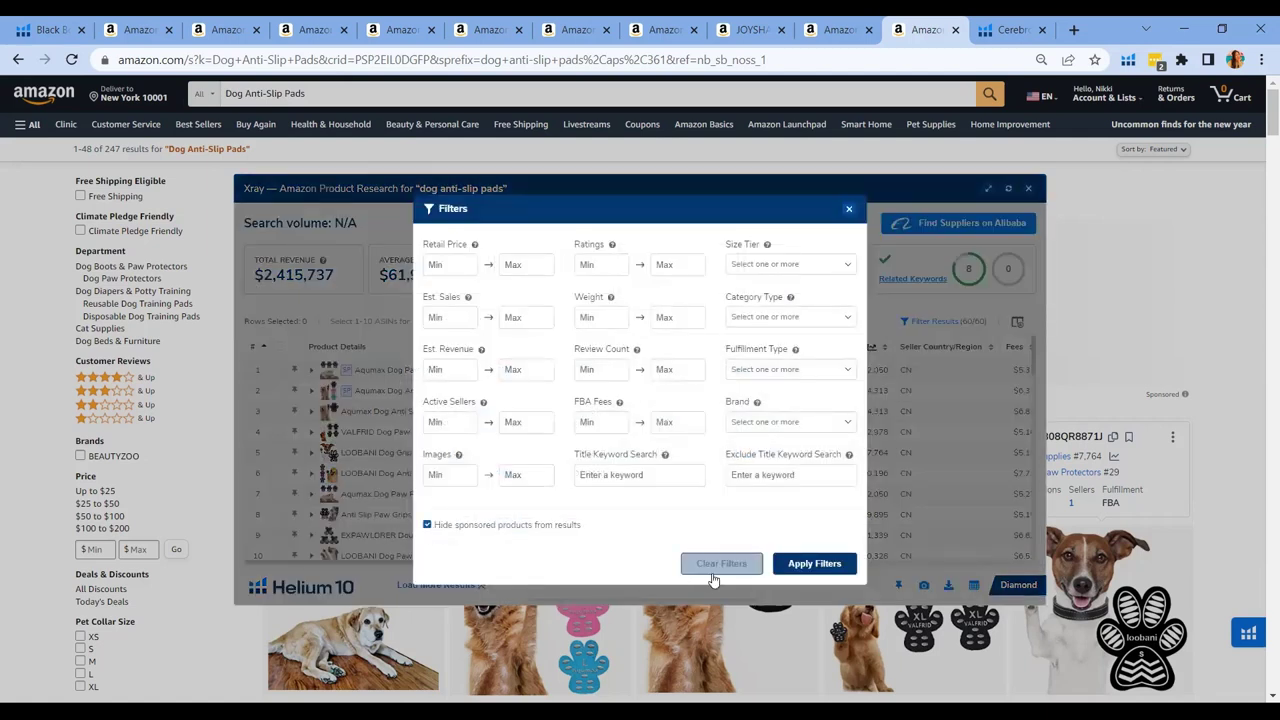
click(808, 565)
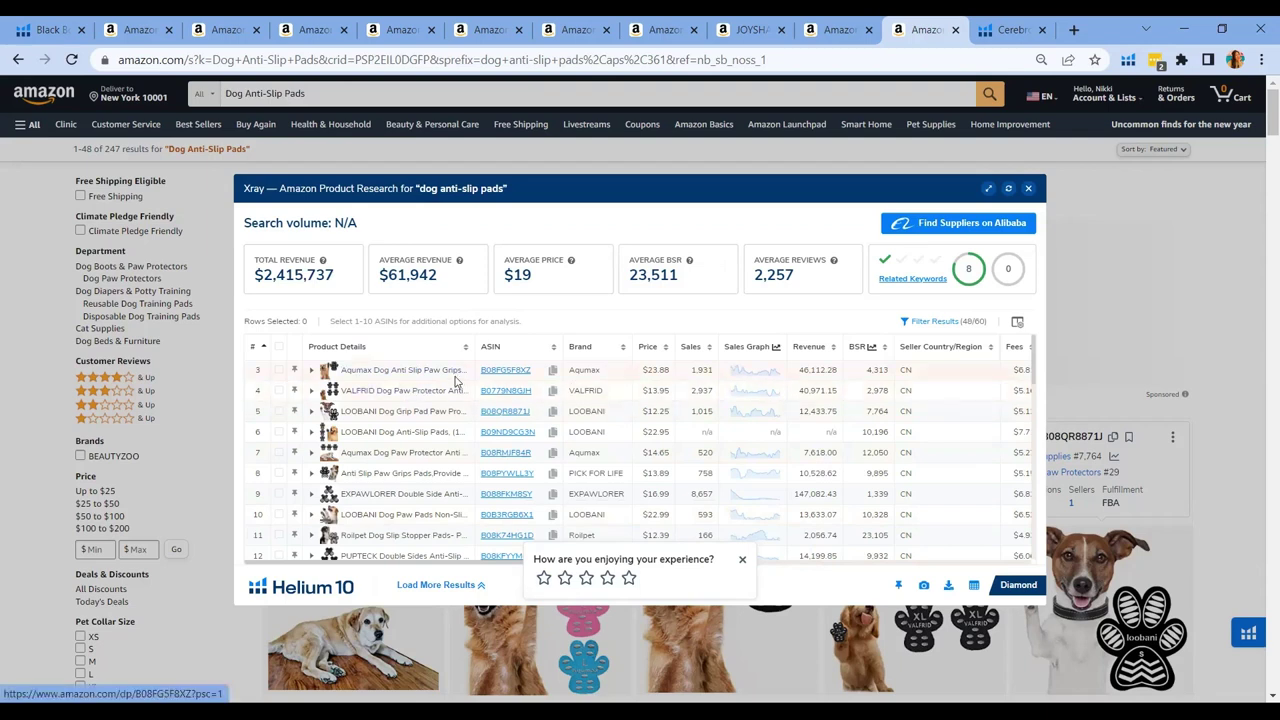
- Select the off-topic rows: paw wax, cage liners, two pee pads and paw balm
scroll(350, 437, down, 6)
click(350, 427)
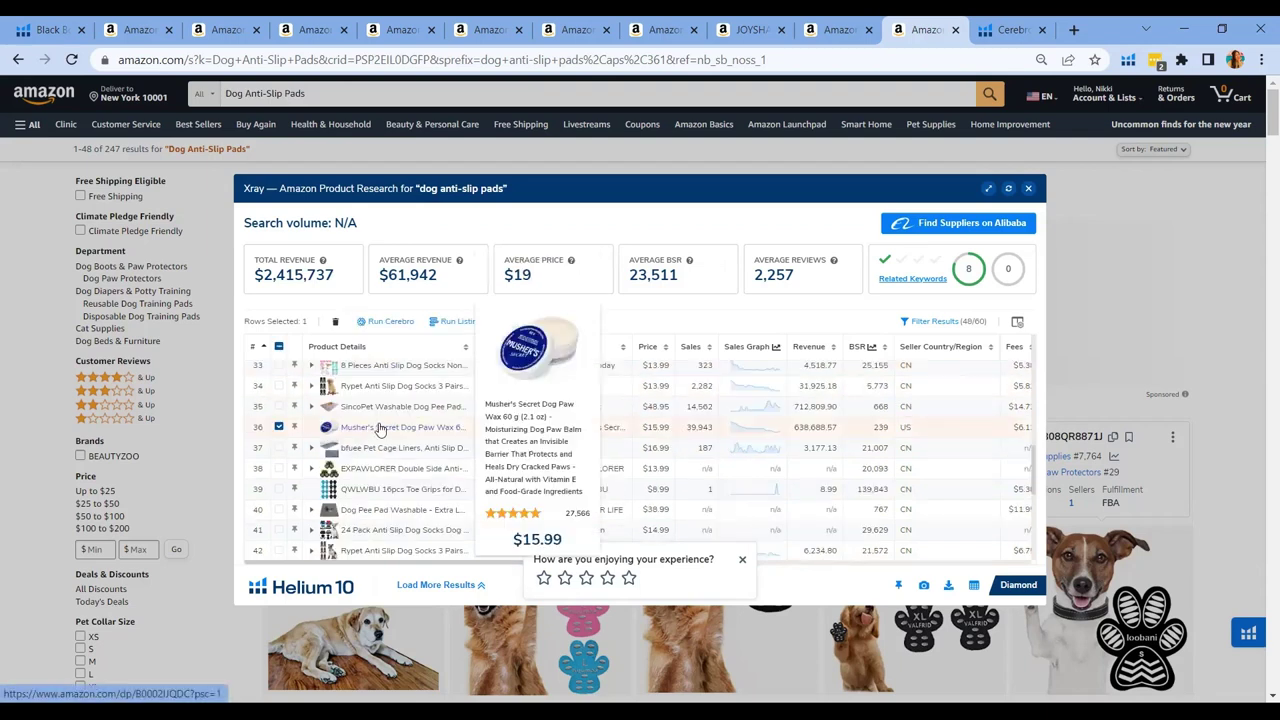
click(279, 448)
scroll(337, 450, down, 1)
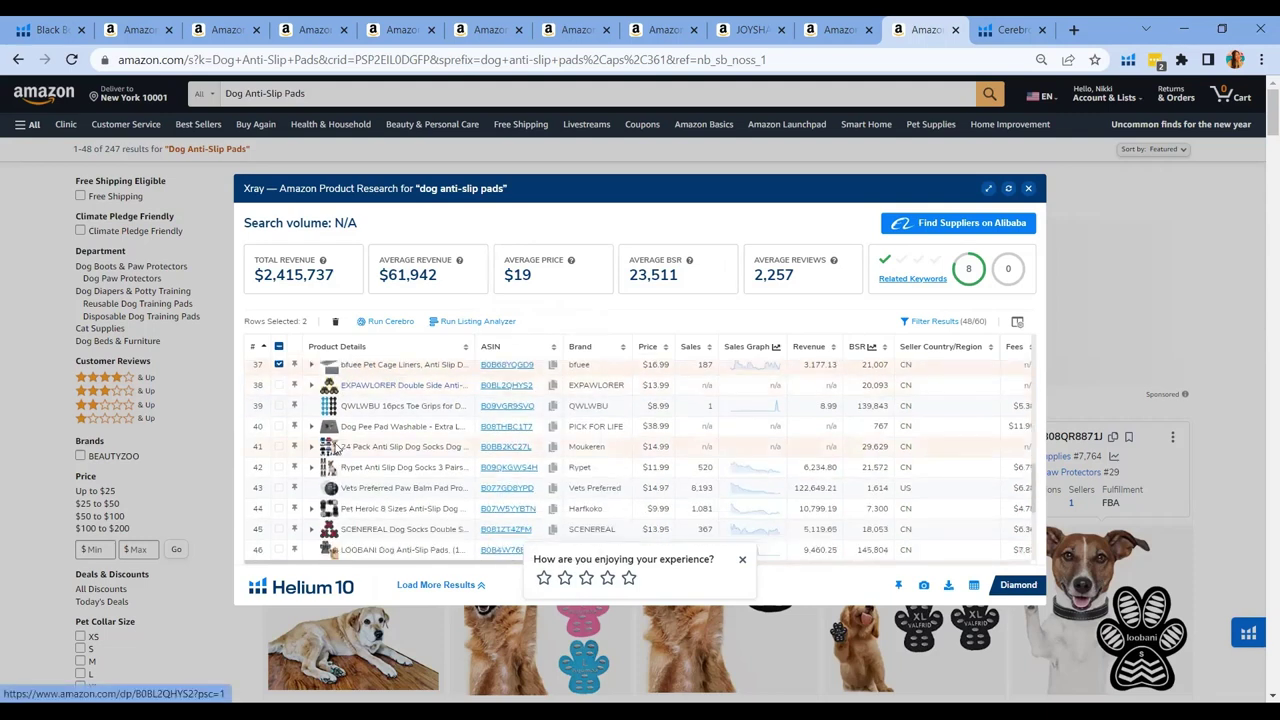
click(279, 426)
click(279, 488)
scroll(281, 495, down, 1)
scroll(335, 497, down, 2)
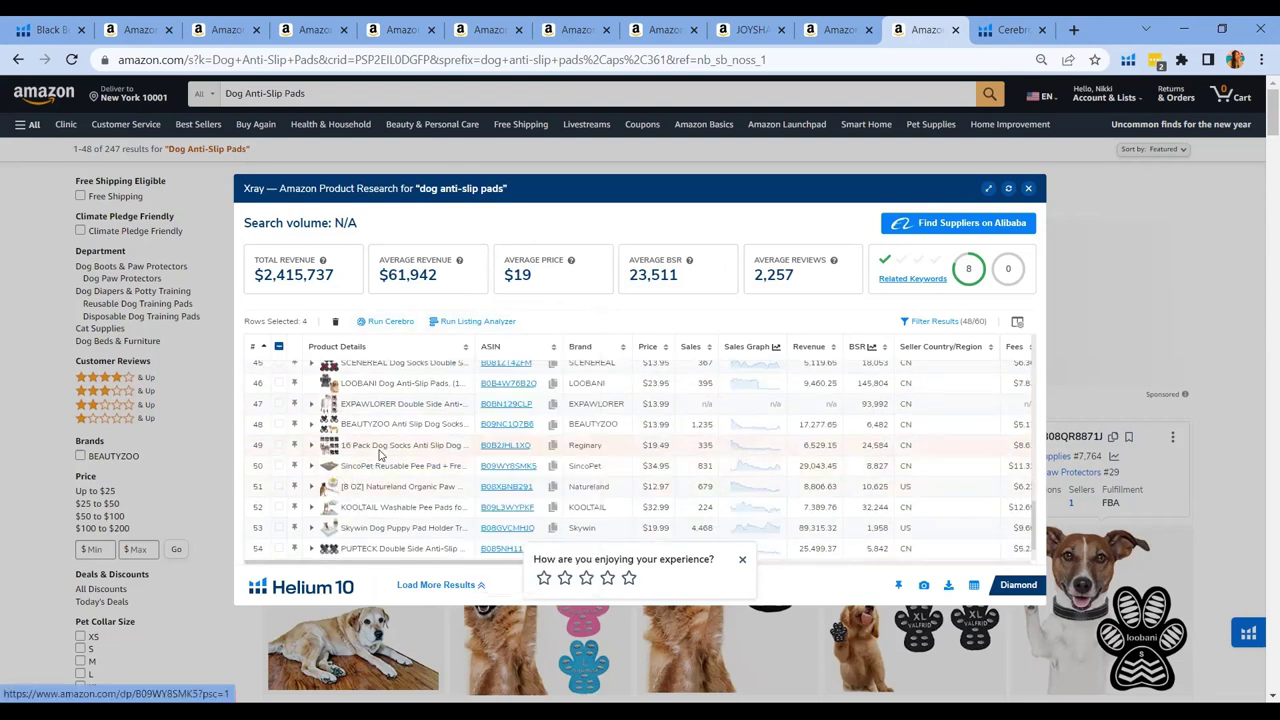
click(279, 465)
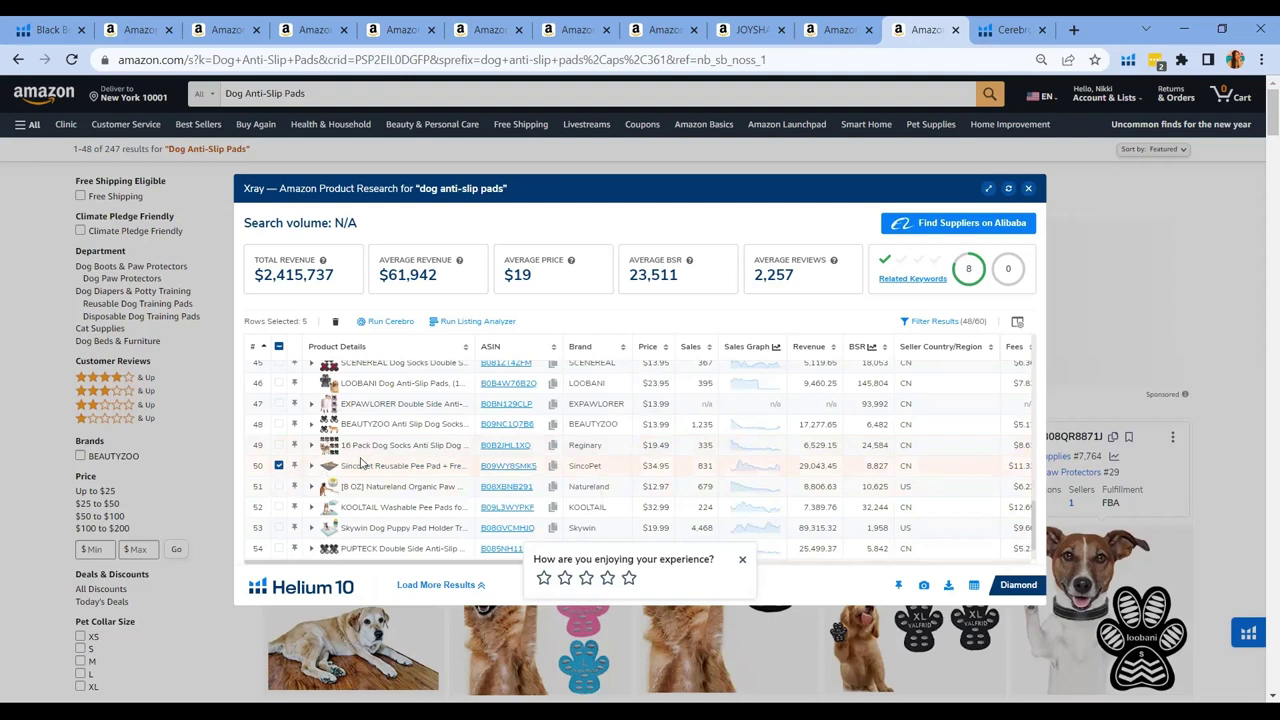
scroll(362, 461, down, 1)
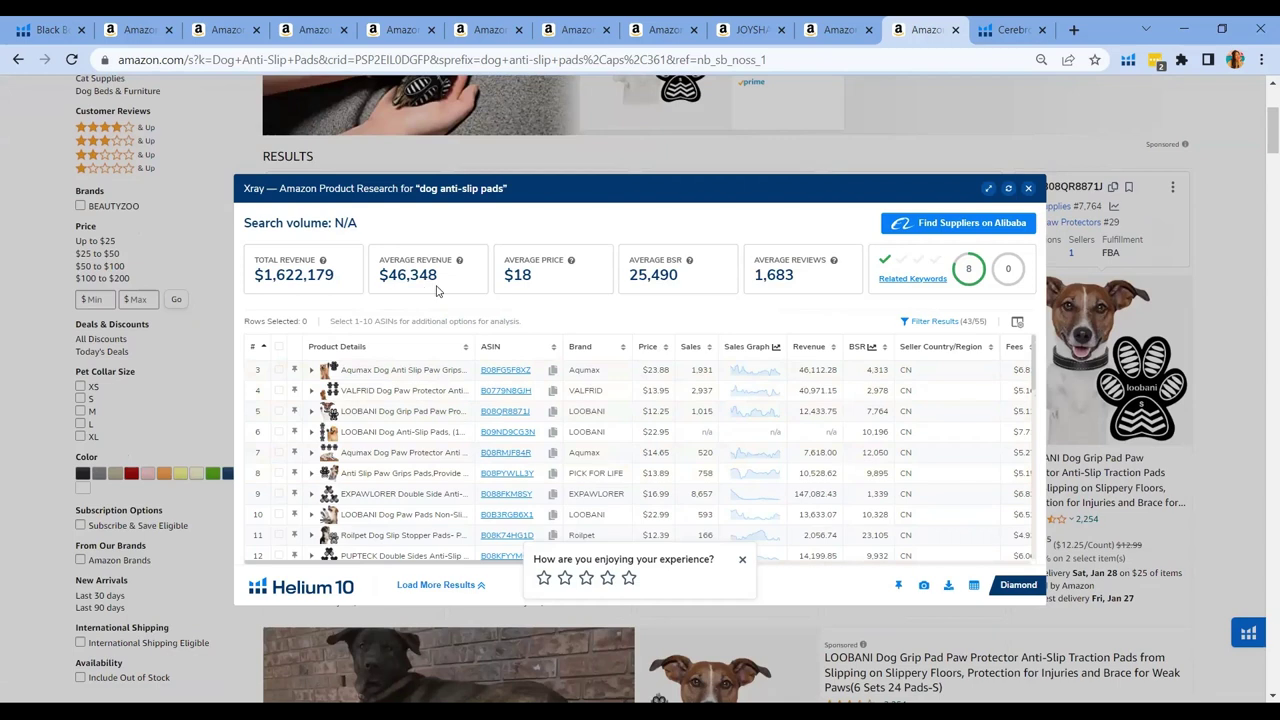
- Review the updated average revenue, price and reviews for the 37 remaining products
drag(452, 285, 383, 282)
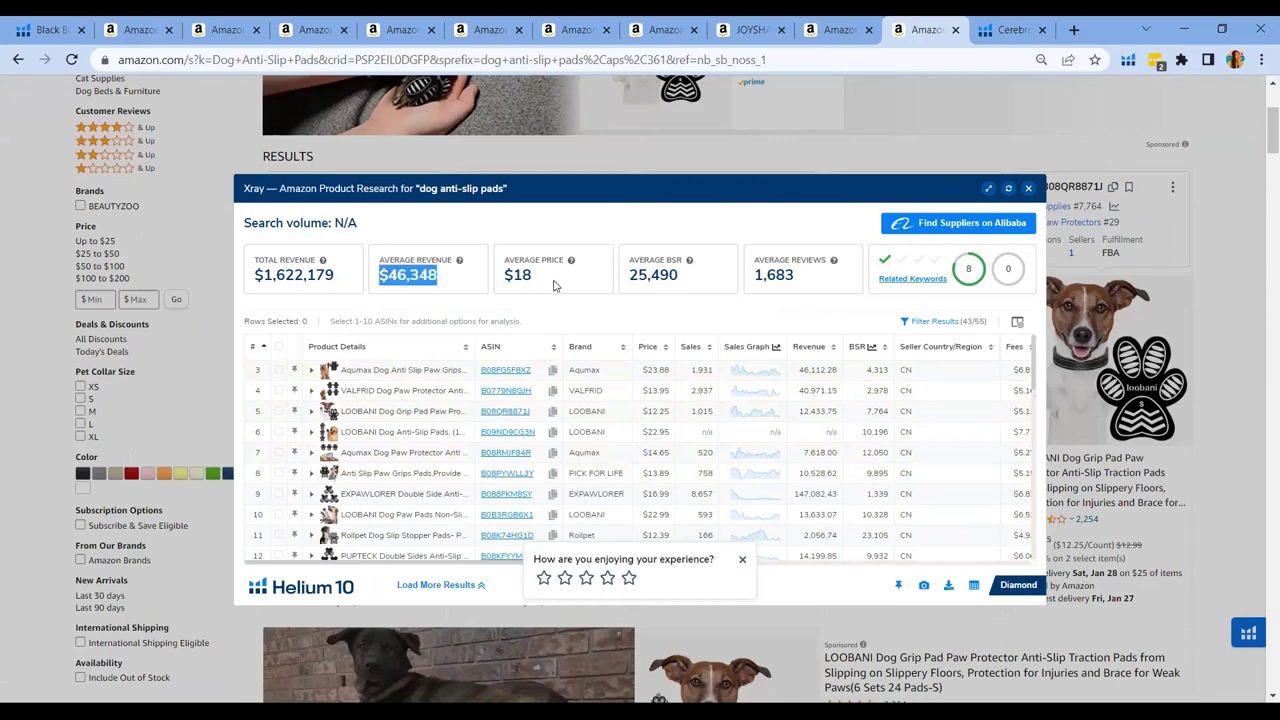
drag(537, 279, 502, 278)
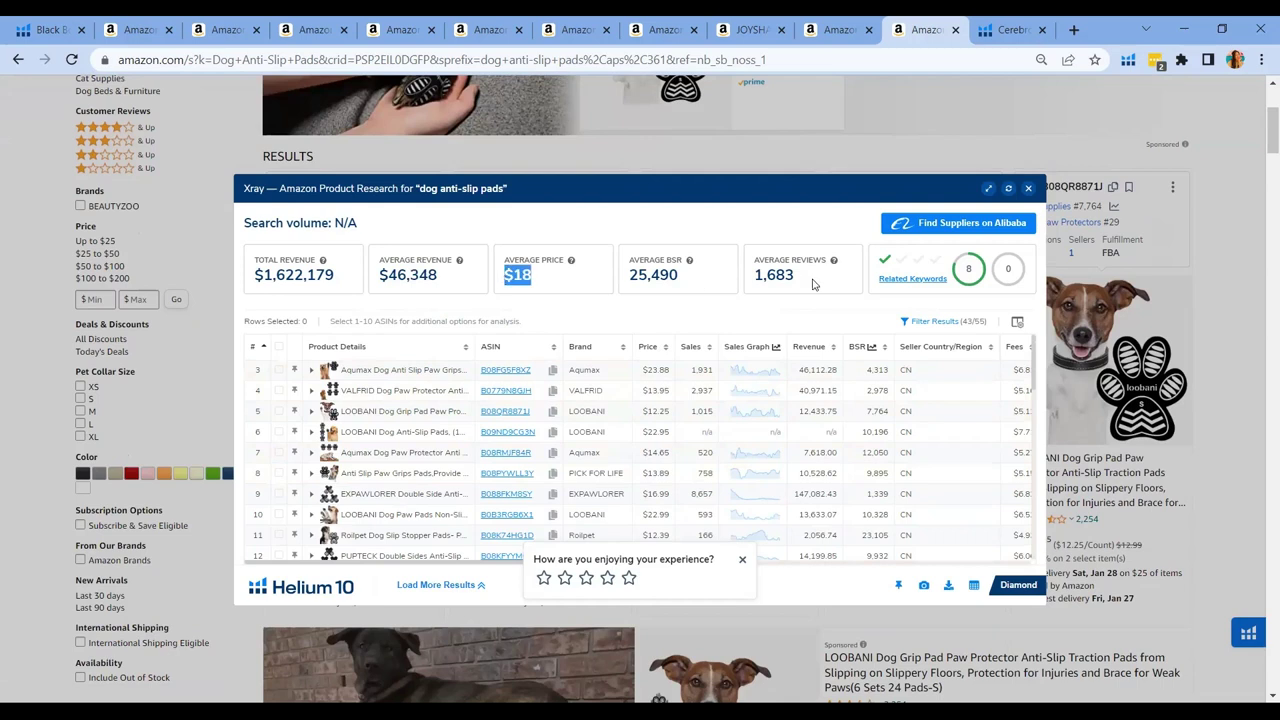
drag(808, 283, 750, 282)
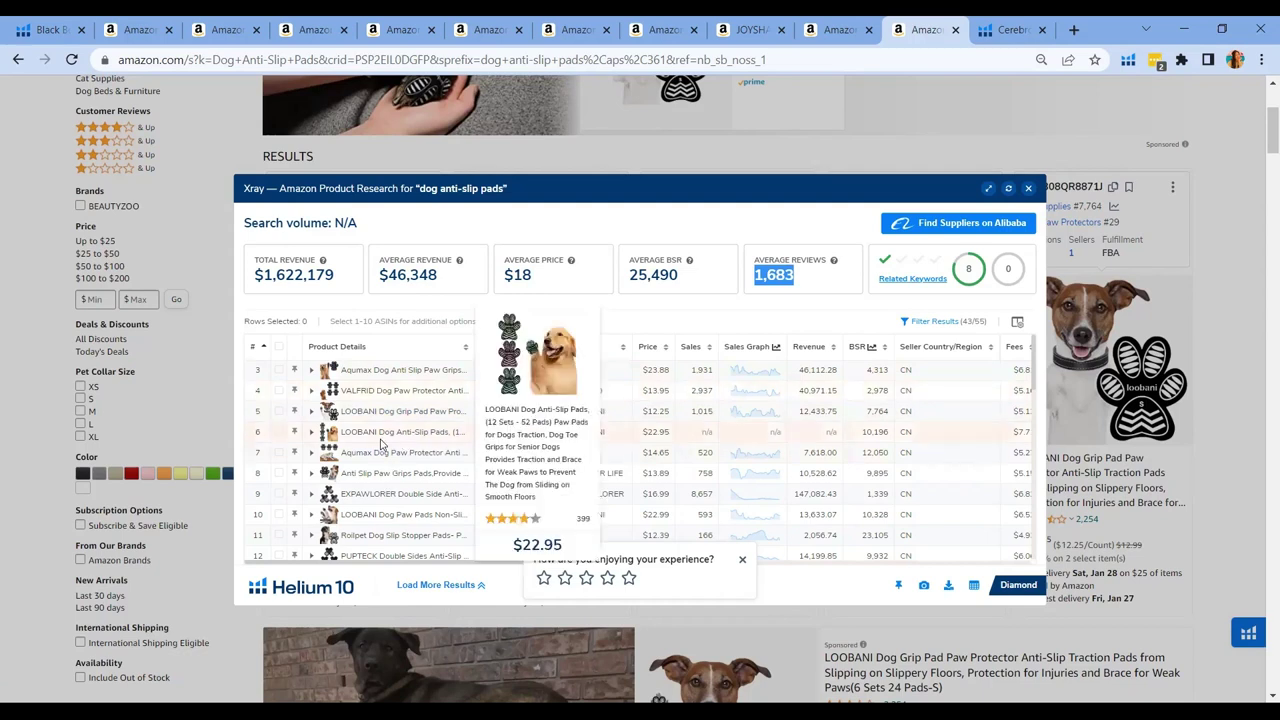
scroll(392, 475, down, 5)
scroll(393, 474, down, 2)
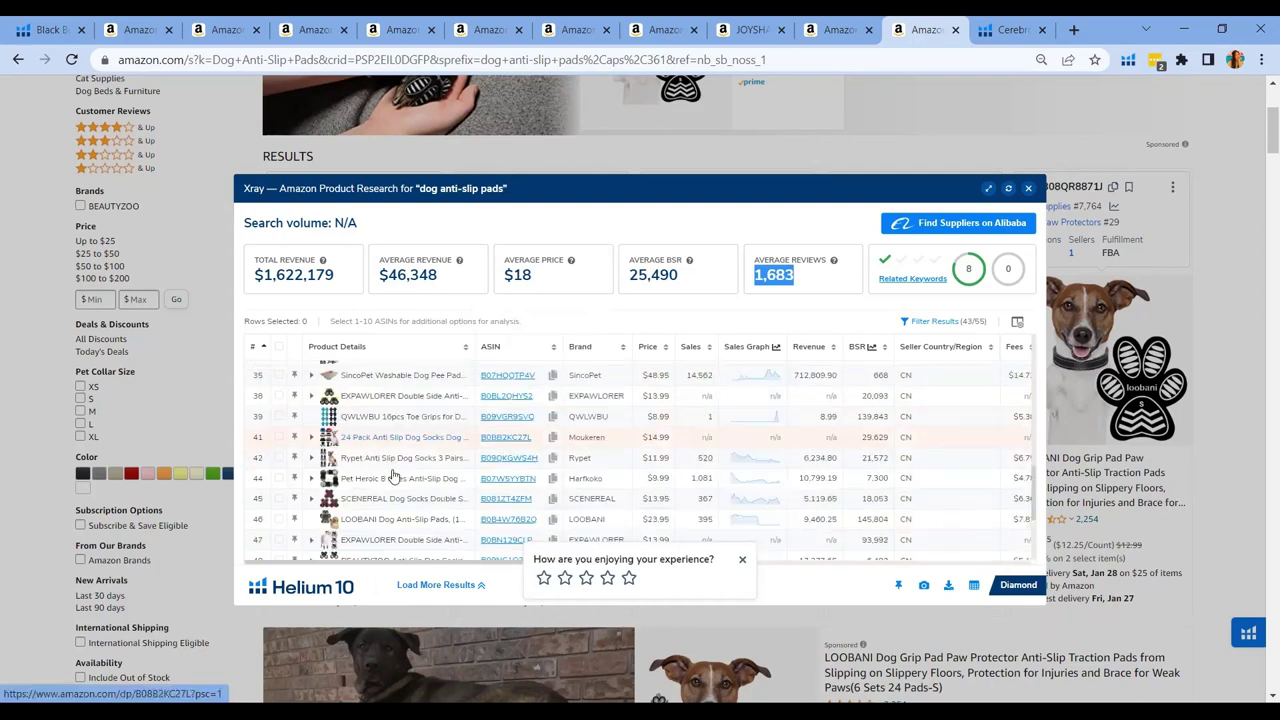
scroll(393, 475, down, 2)
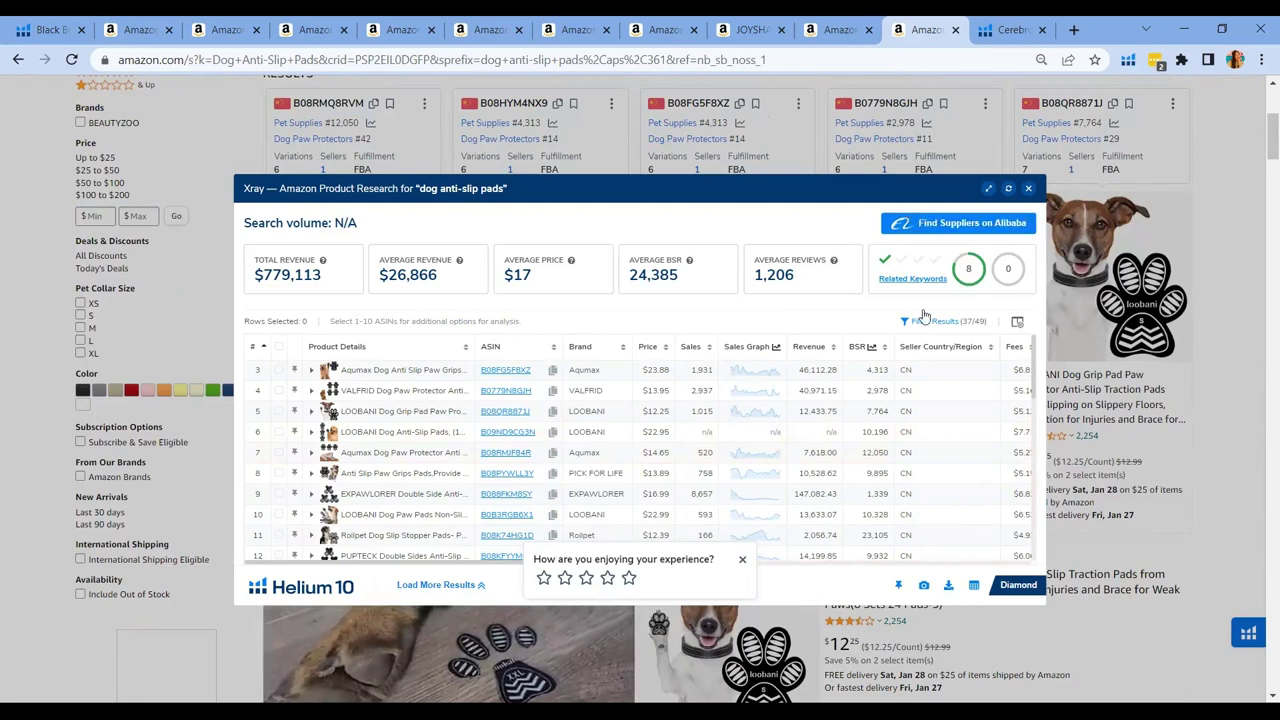
- Recheck the updated average reviews figure at the top of the Xray table
scroll(800, 292, up, 3)
scroll(815, 288, up, 2)
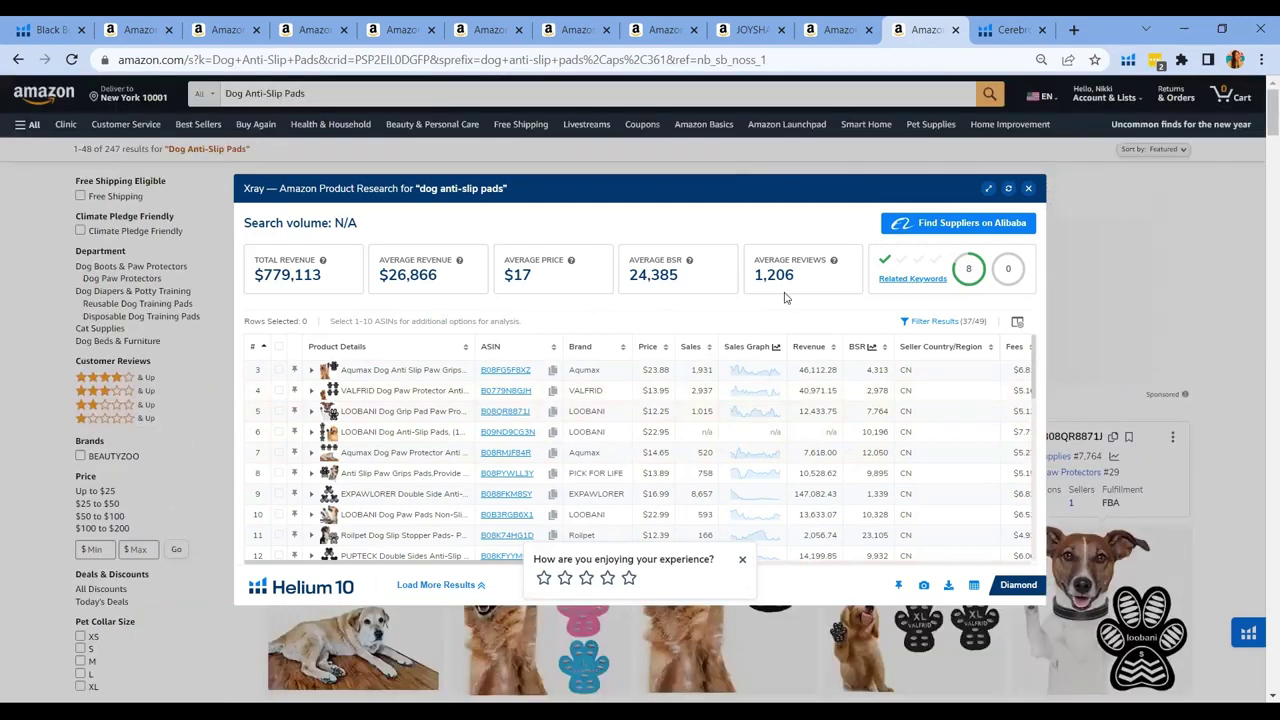
drag(803, 277, 749, 277)
- Select the top nine product rows and send their ASINs to Cerebro
click(279, 370)
click(279, 390)
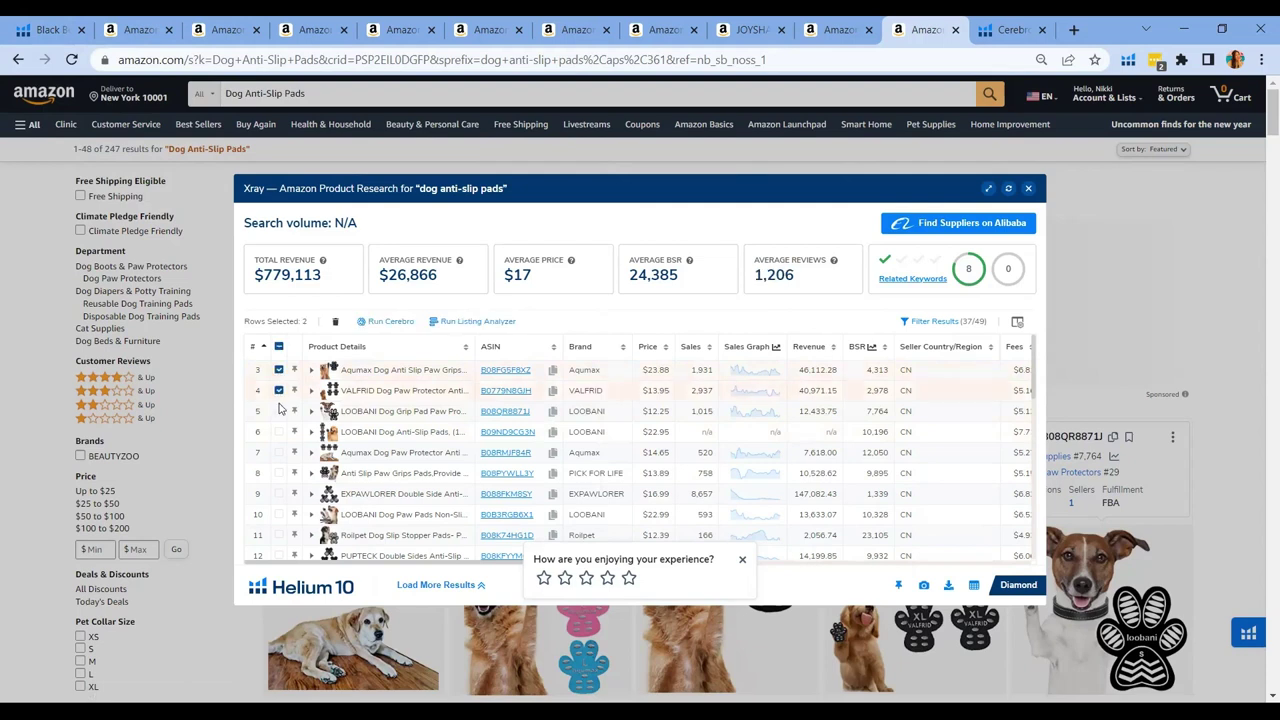
click(279, 411)
click(279, 452)
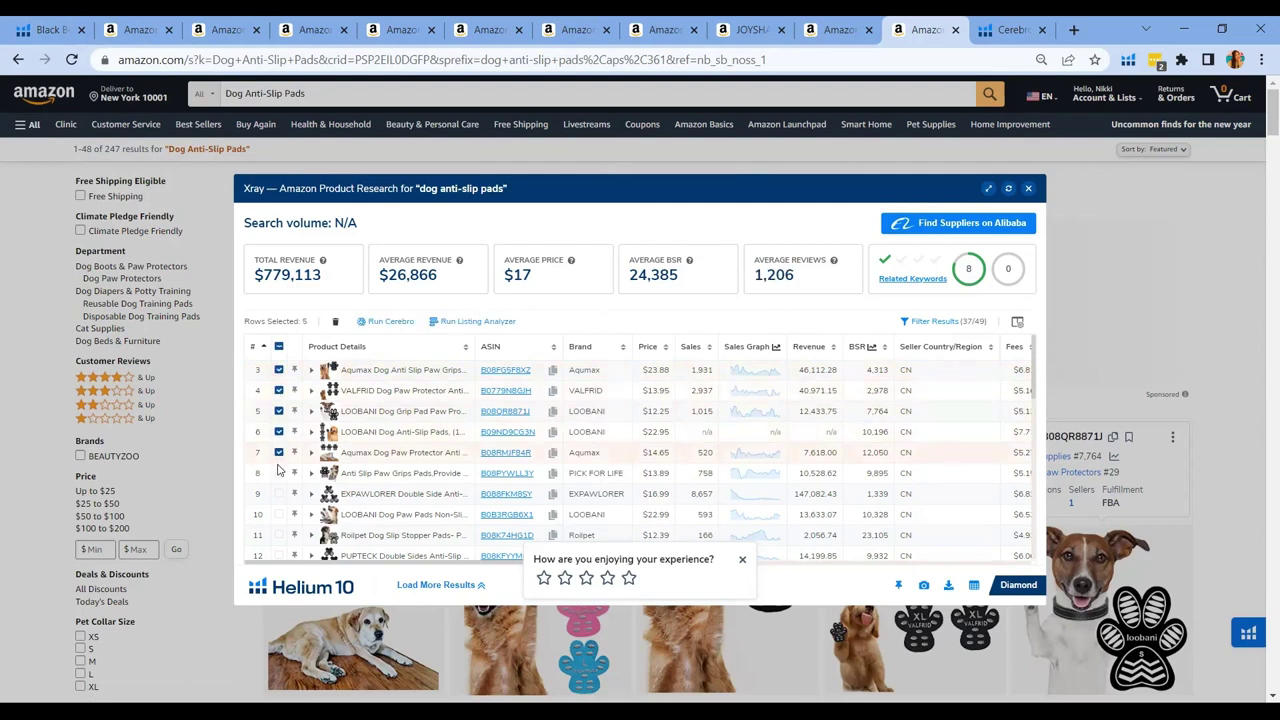
click(372, 321)
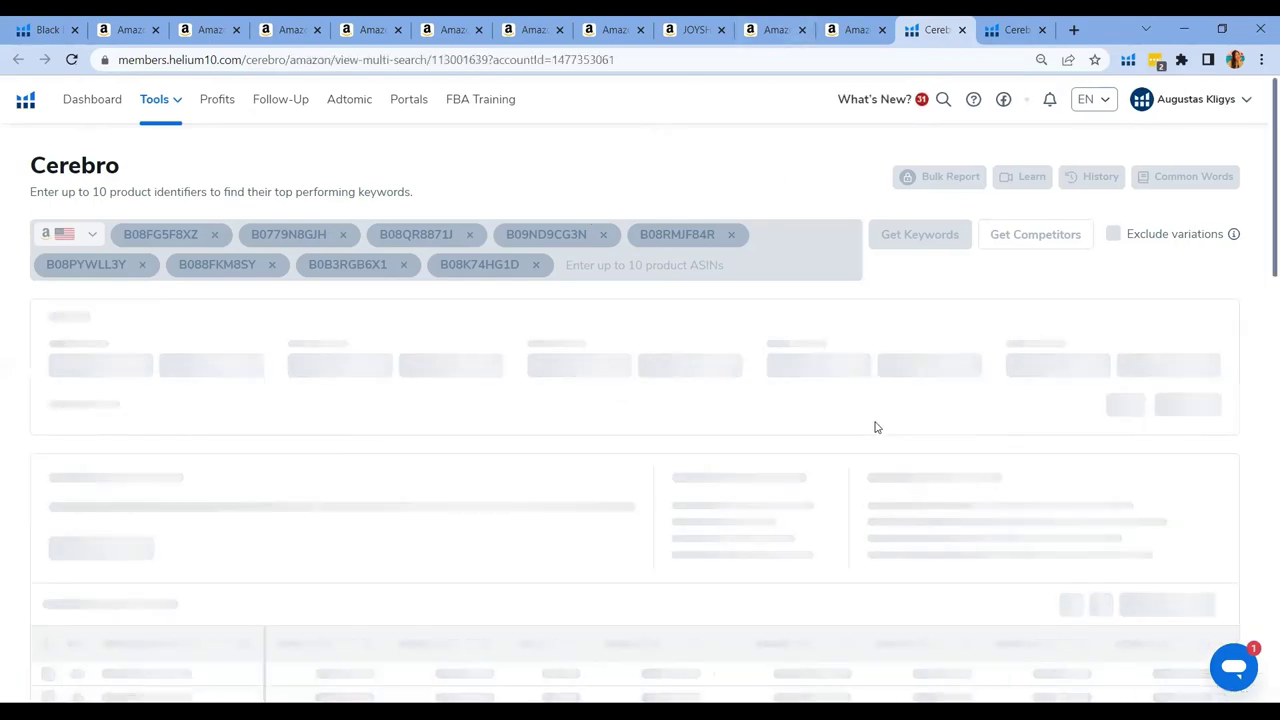
- Run Cerebro keywords for the nine dog anti-slip pad ASINs with Exclude variations ticked
scroll(957, 370, down, 1)
scroll(1000, 300, up, 1)
click(1113, 234)
click(912, 232)
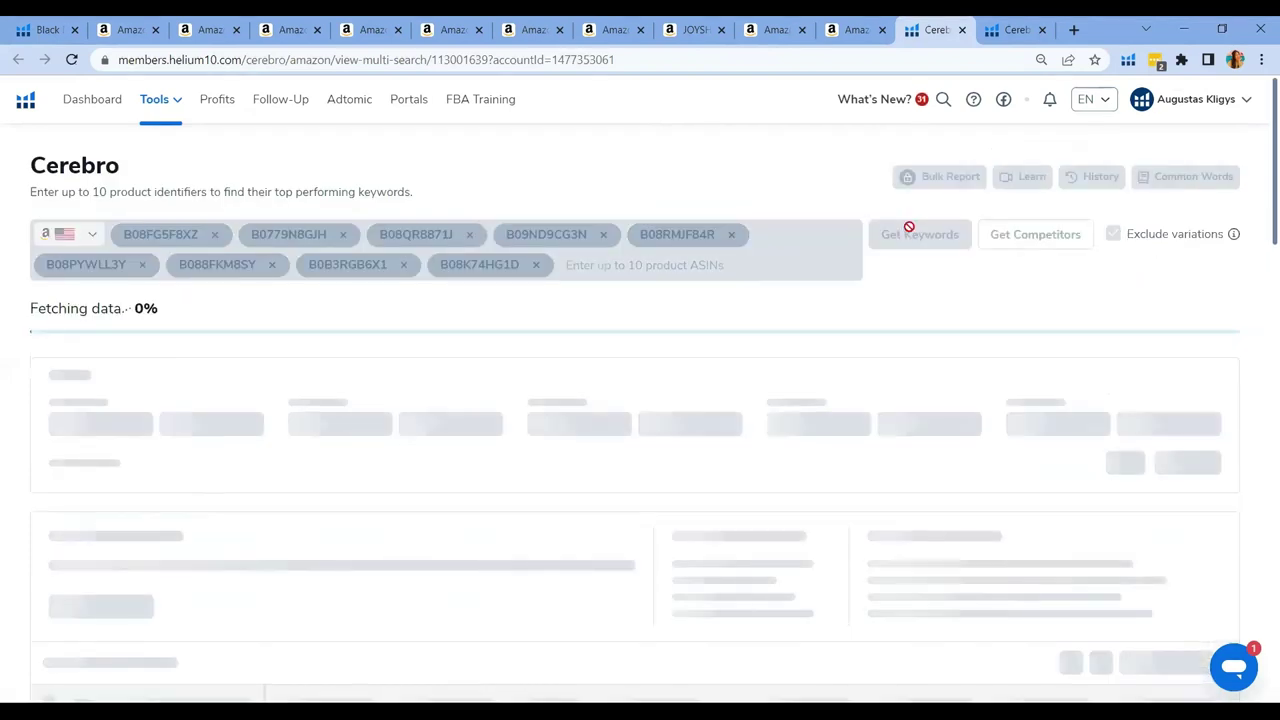
scroll(934, 297, down, 3)
scroll(936, 299, down, 3)
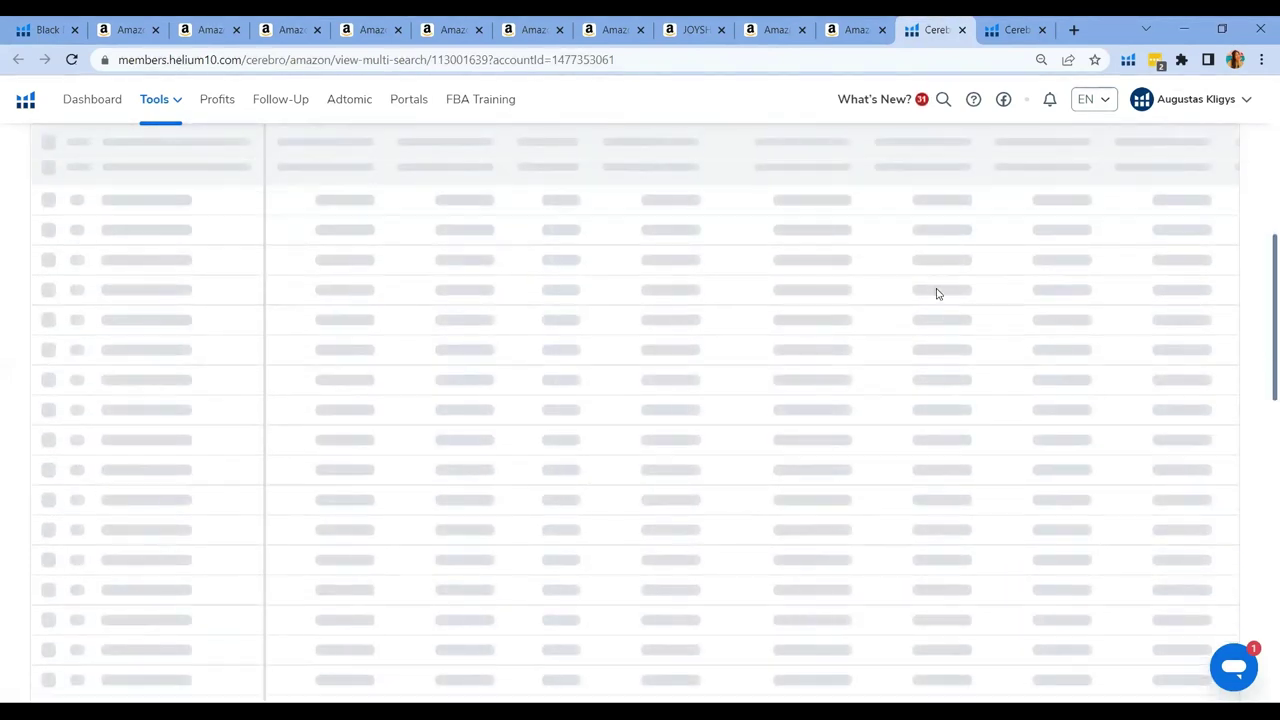